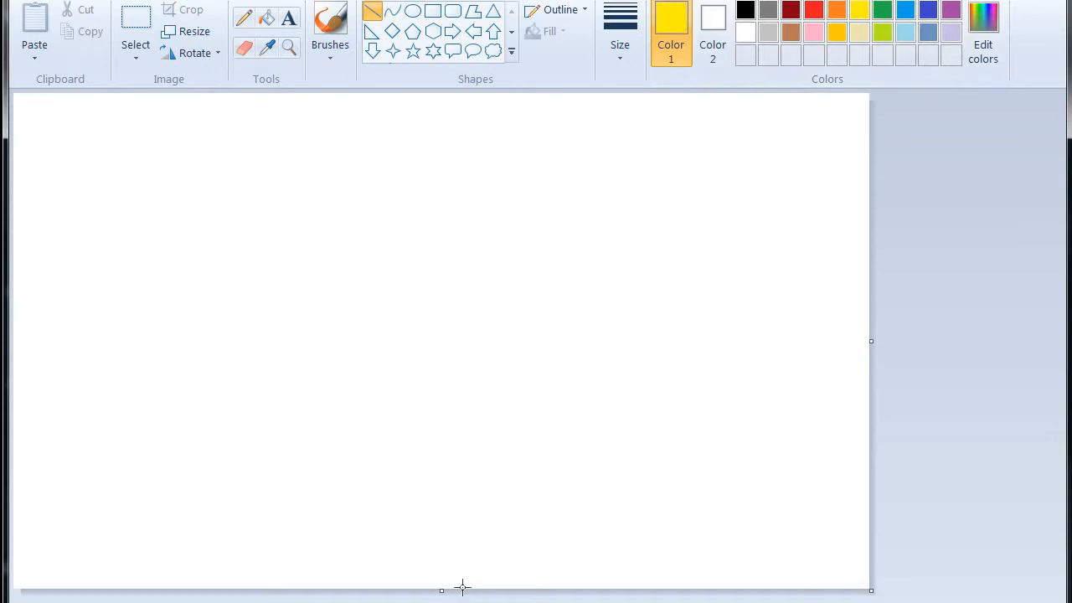
Draw a straight yellow diagonal line from the middle of the canvas's bottom edge up to its right edge
left_click_drag(467, 584, 959, 240)
left_click_drag(847, 324, 804, 373)
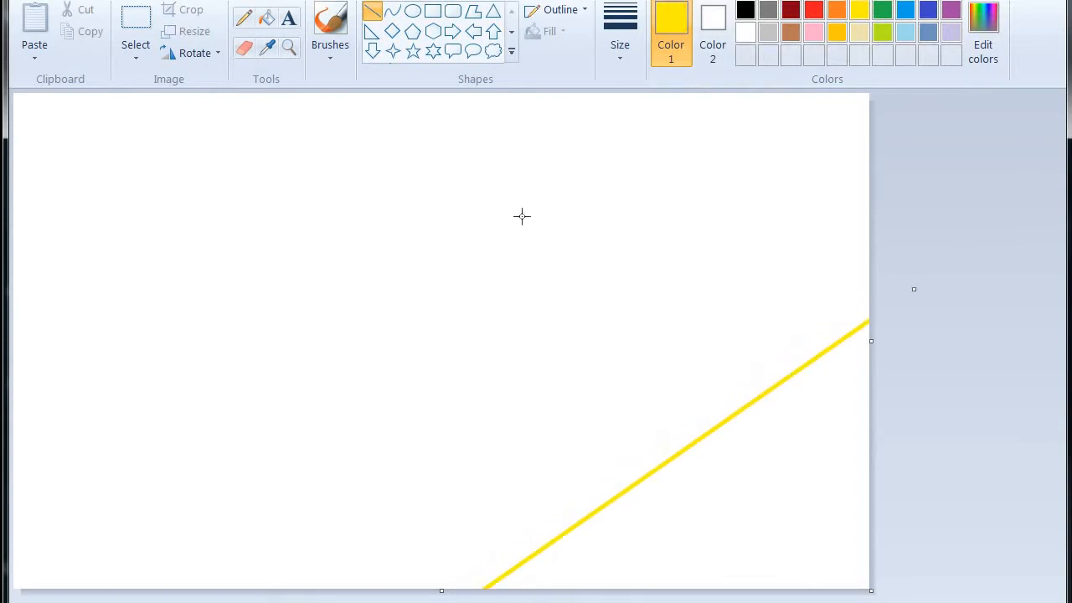
left_click(814, 10)
left_click(860, 11)
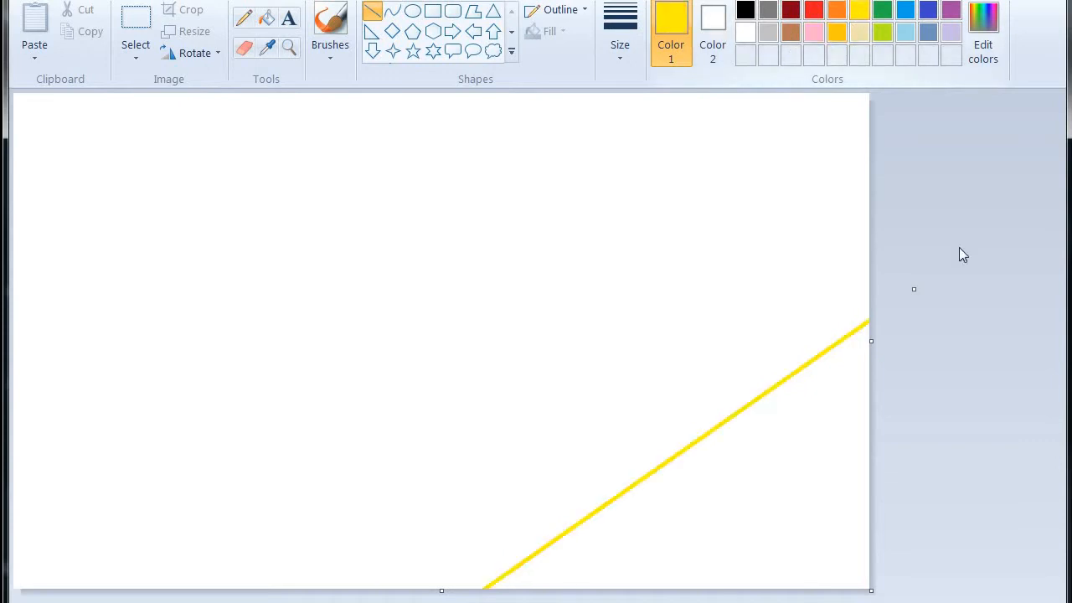
left_click(935, 492)
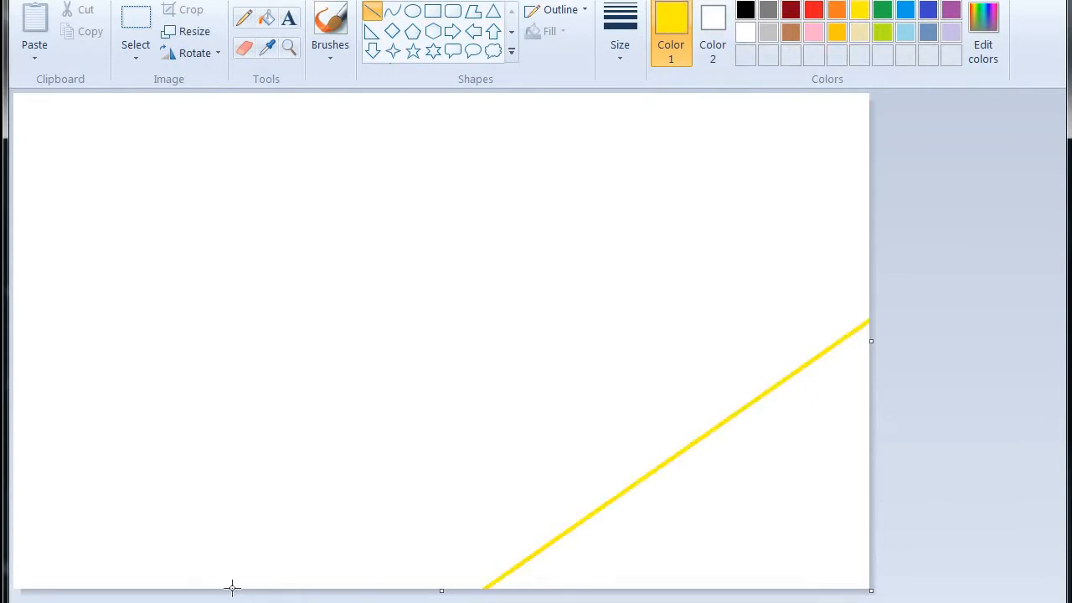
Draw a red diagonal line above the yellow one, from the lower-left part of the bottom edge to near the canvas's top-right corner
left_click_drag(231, 587, 882, 103)
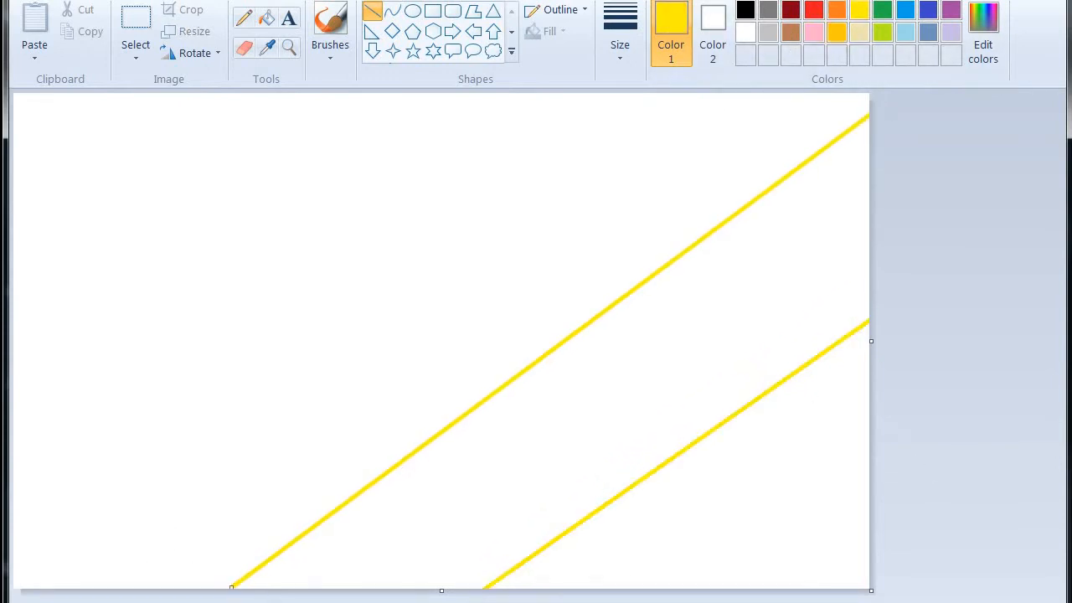
left_click(812, 18)
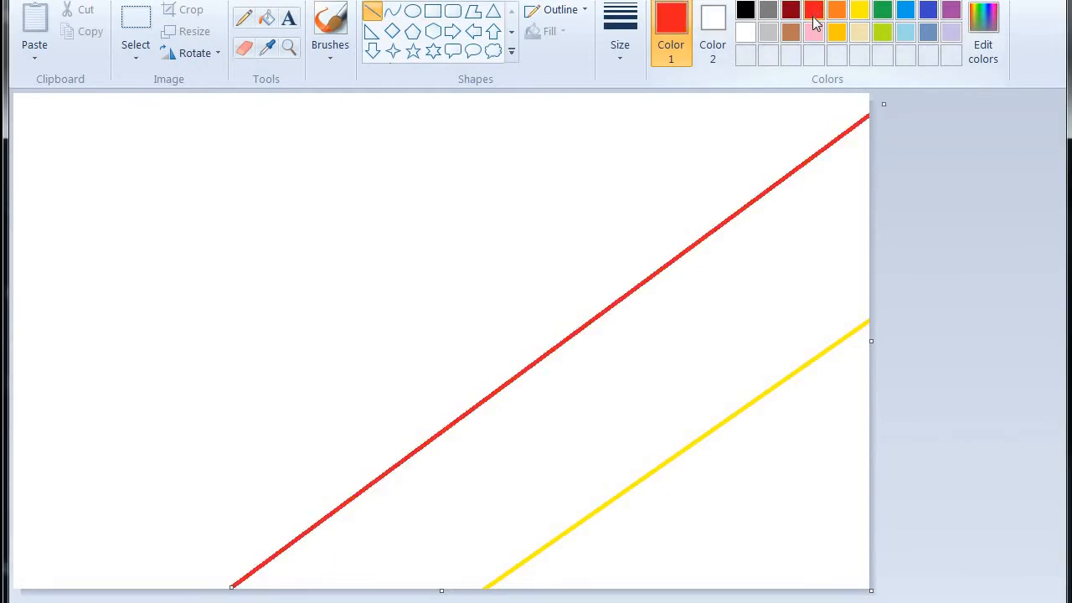
left_click(961, 258)
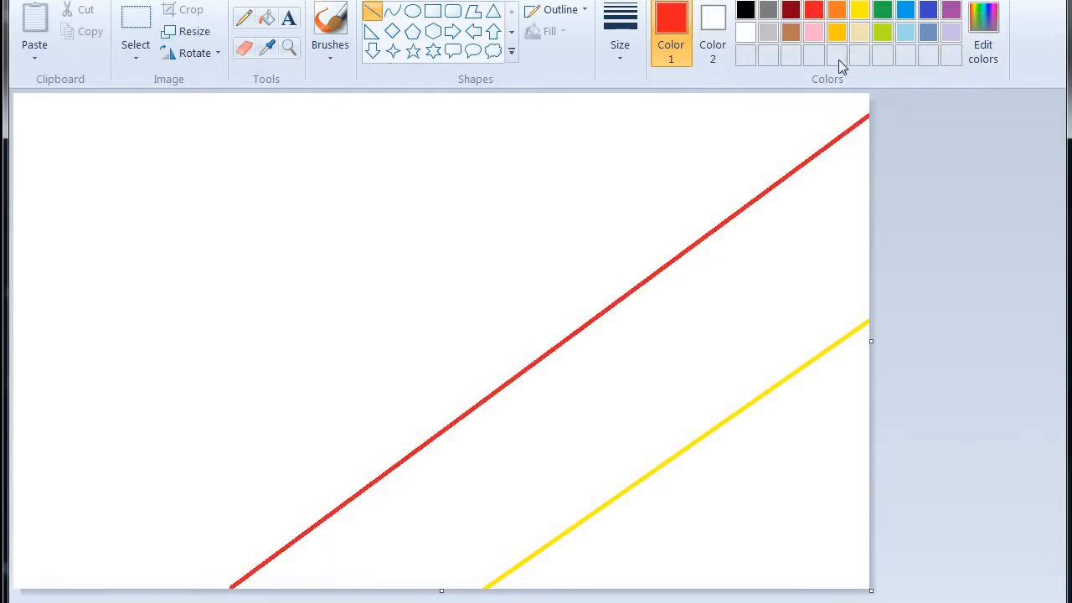
Draw a third, yellow diagonal line roughly parallel to the others, from the canvas's lower left edge to its top edge
left_click(857, 11)
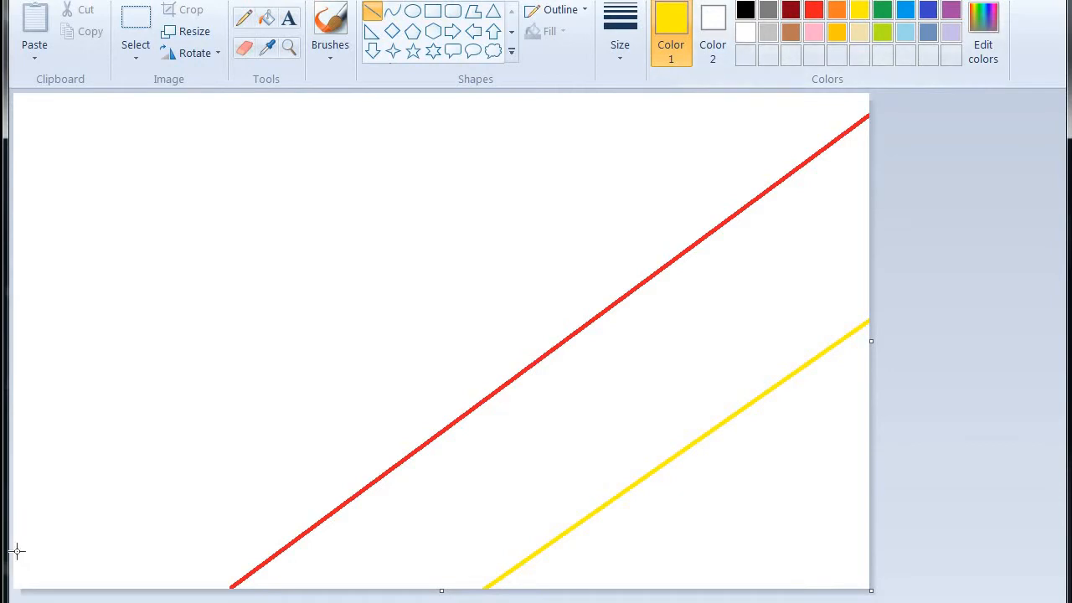
left_click_drag(15, 538, 632, 65)
left_click_drag(557, 105, 529, 115)
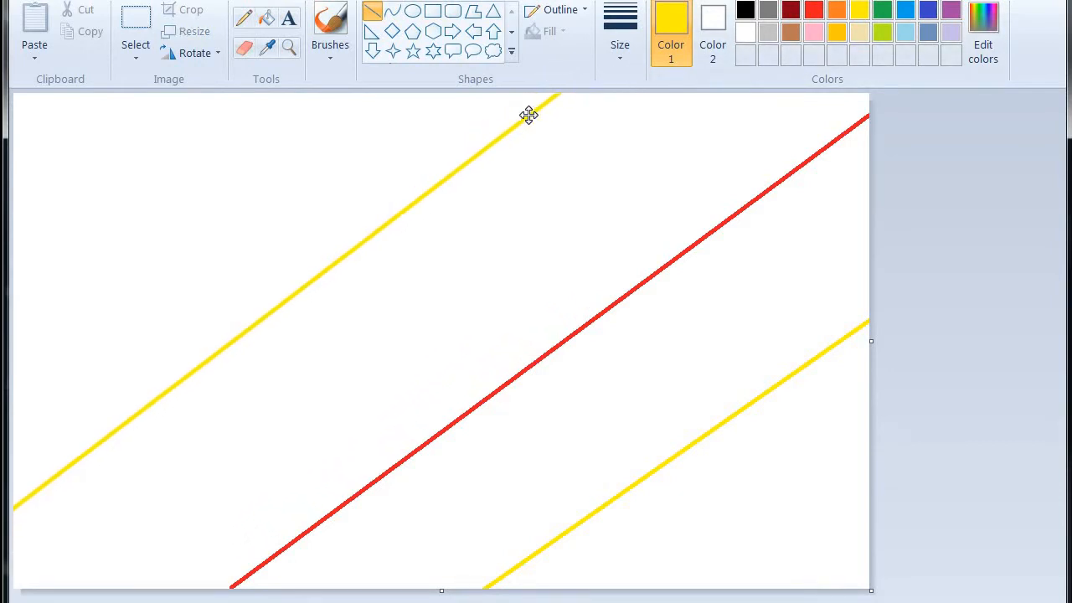
left_click(969, 305)
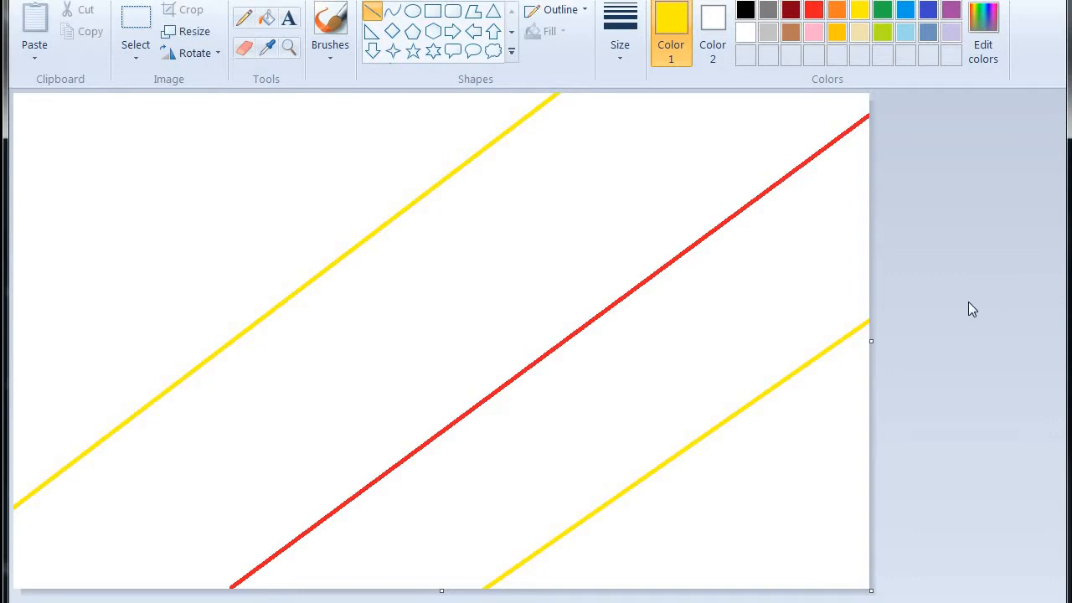
Fill the four diagonal regions yellow, red, yellow and dark red, going from the lower-right corner to the upper-left corner
left_click(267, 18)
left_click(769, 504)
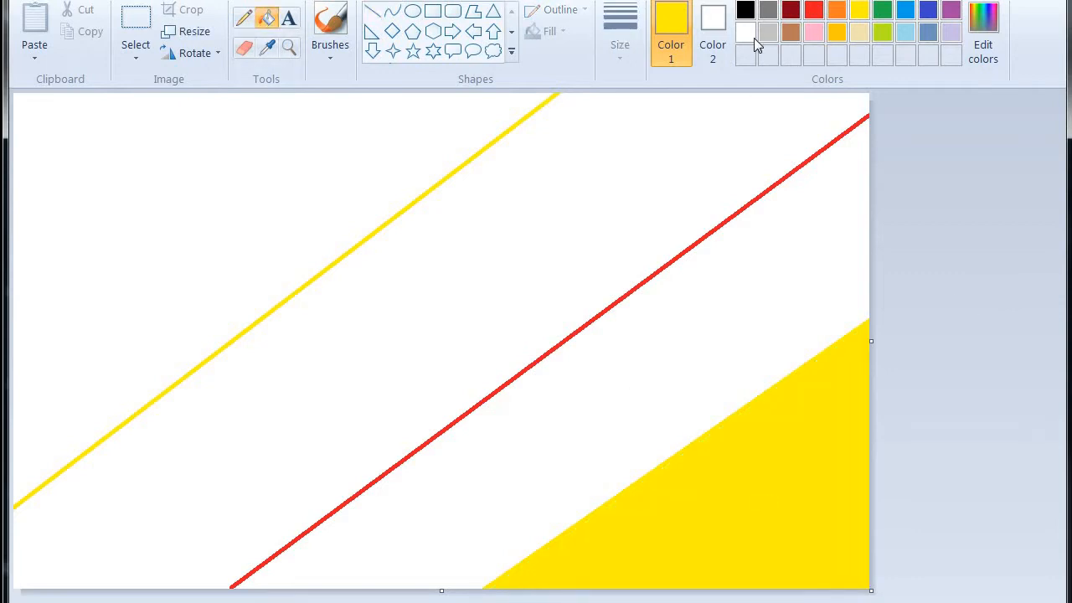
left_click(814, 10)
left_click(787, 244)
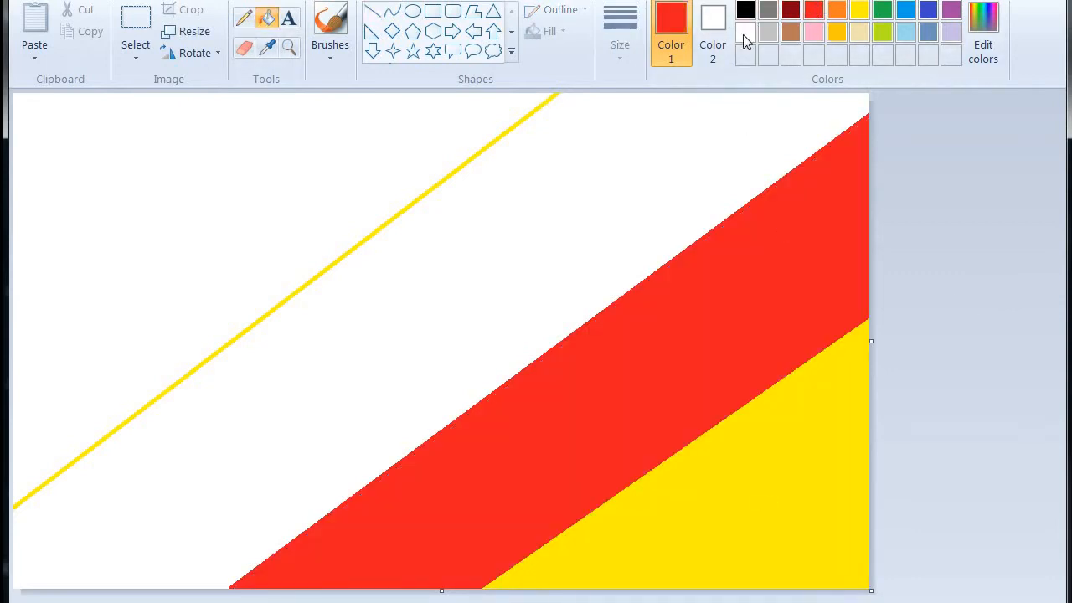
left_click(857, 14)
left_click(650, 166)
left_click(790, 10)
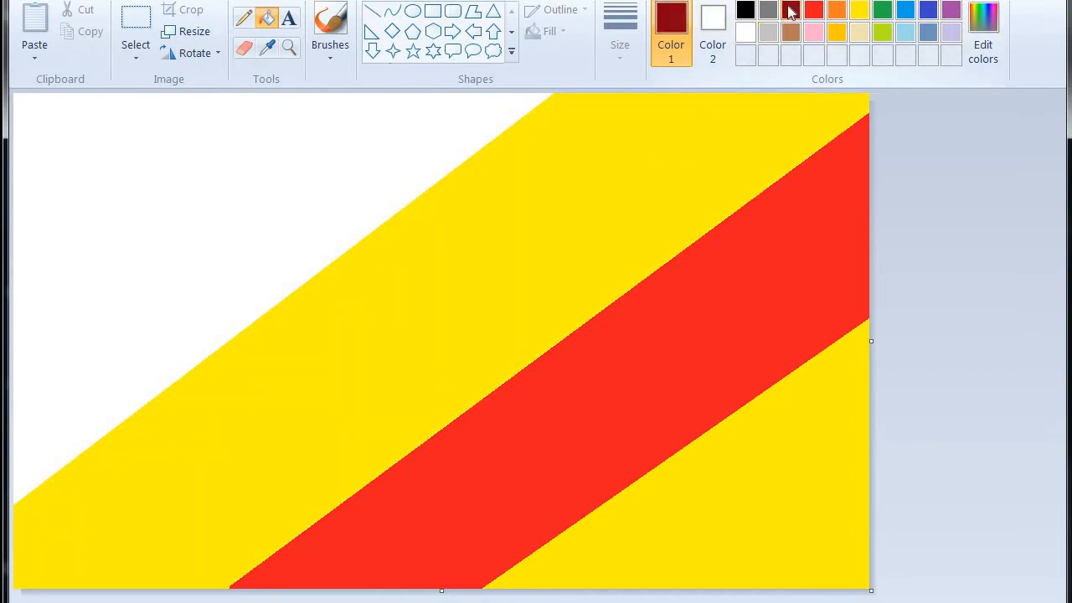
left_click(149, 236)
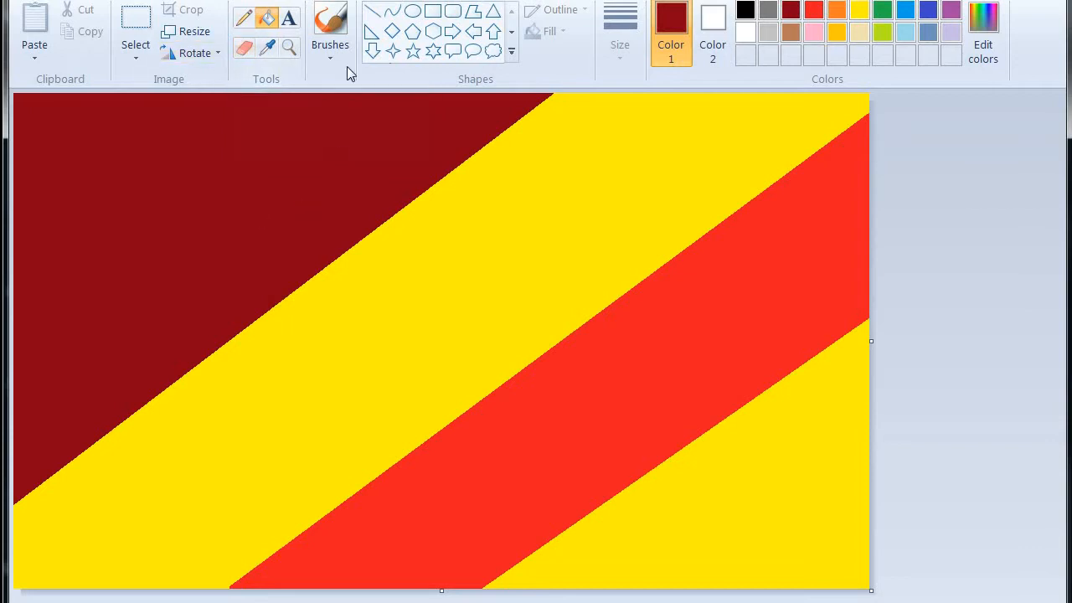
Draw a circle with dark red outline and solid dark red fill, and place it at the lower-left end of the wide yellow band
left_click(413, 12)
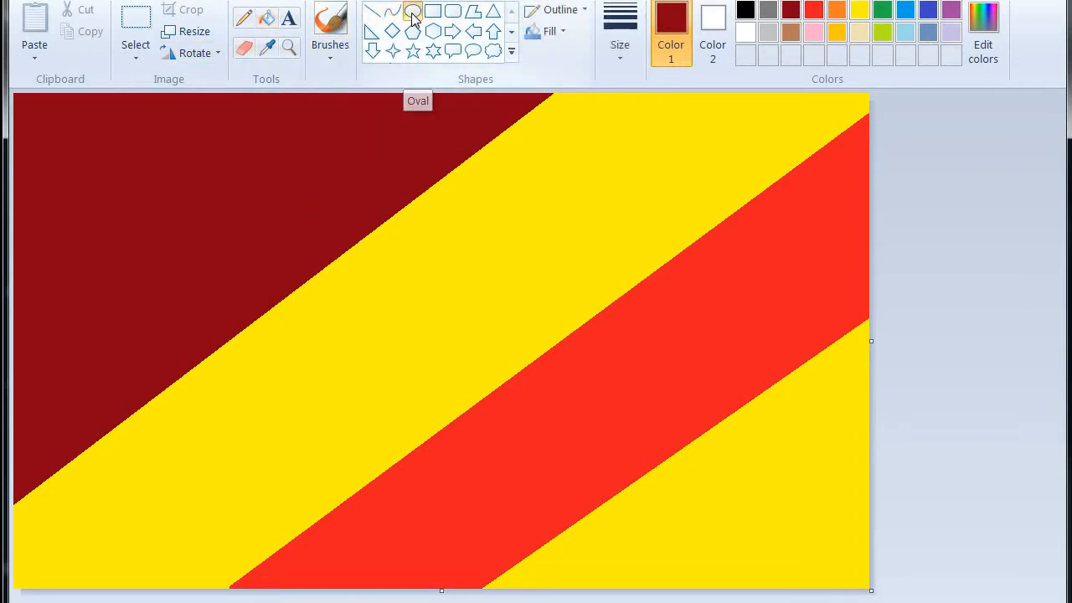
left_click(712, 38)
left_click(790, 9)
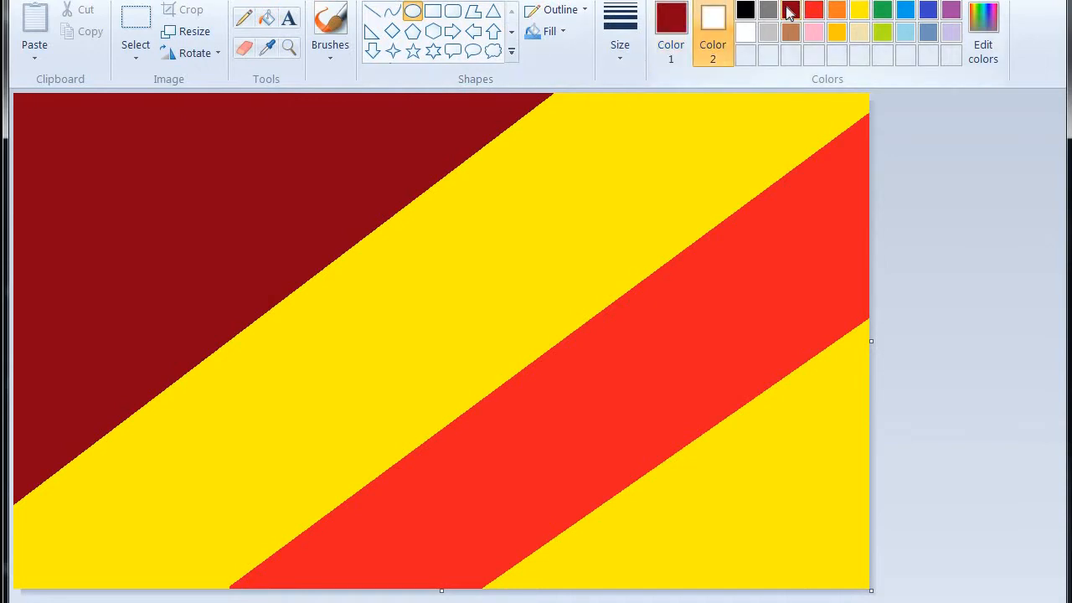
left_click_drag(352, 289, 450, 380)
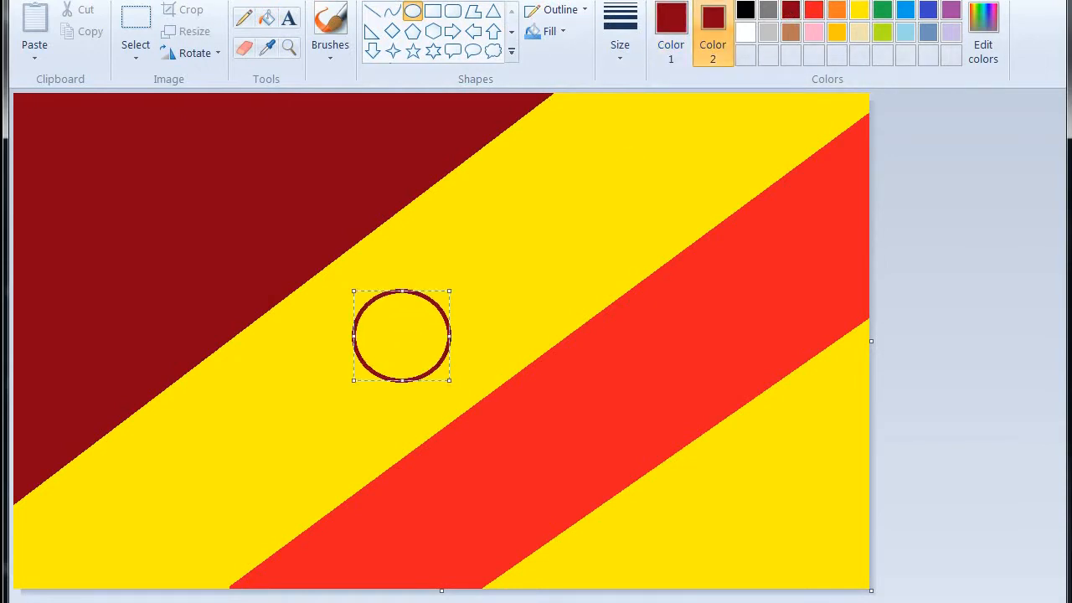
left_click(544, 31)
left_click(578, 79)
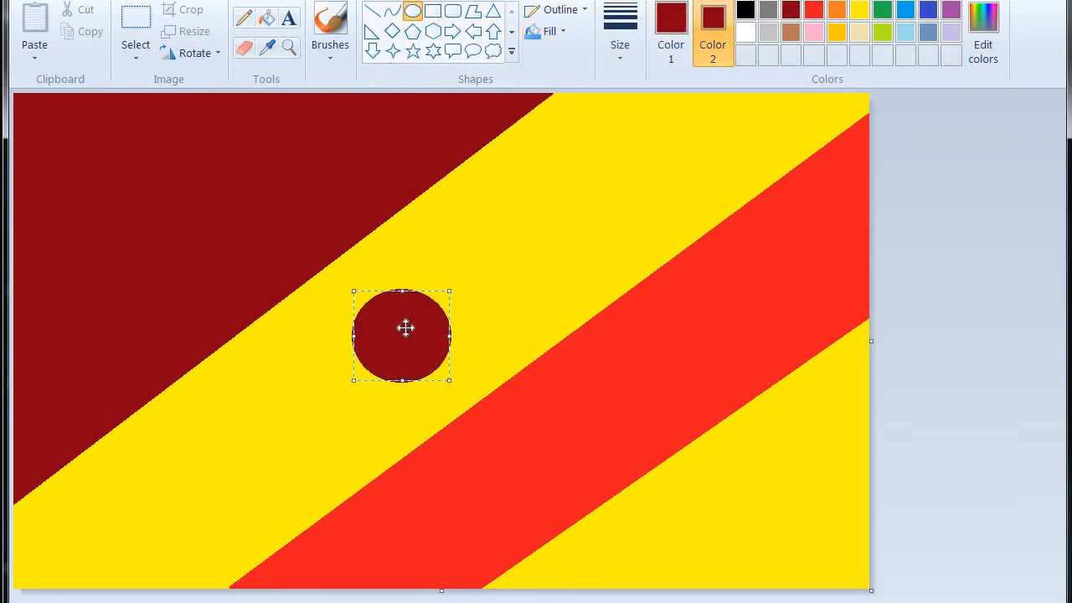
left_click_drag(404, 325, 136, 516)
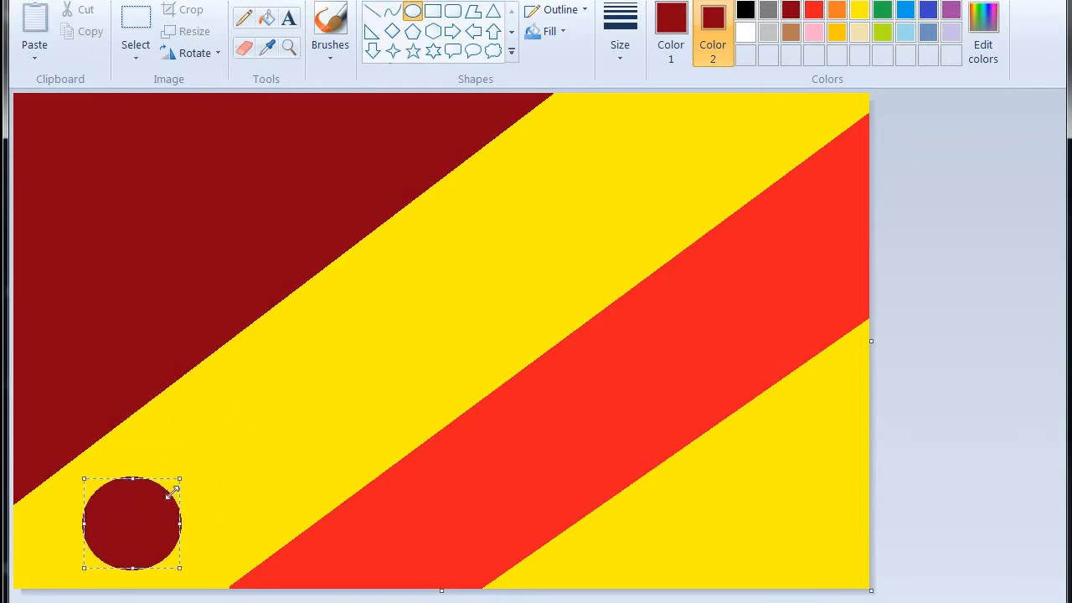
left_click(934, 324)
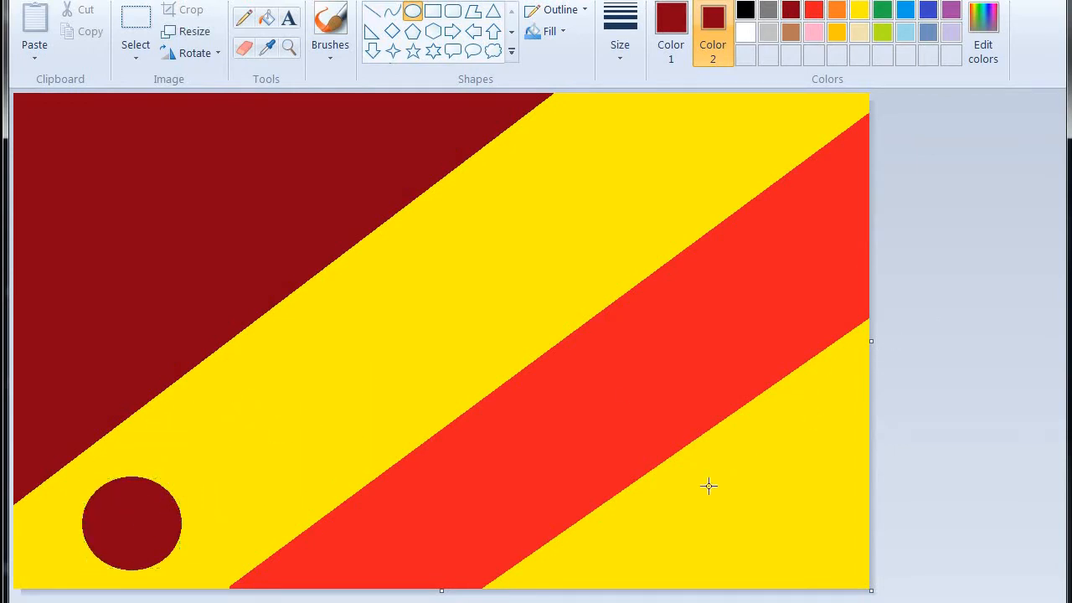
Add a small solid dark red oval and a tall red oval with dark red outline in the lower-right yellow corner
left_click_drag(638, 512, 705, 584)
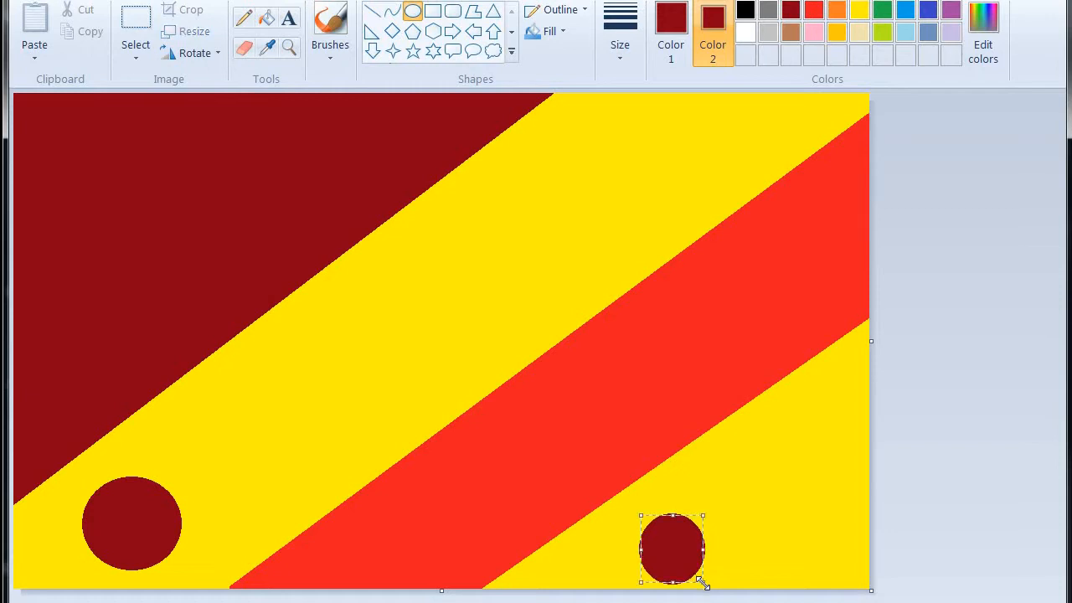
left_click(936, 433)
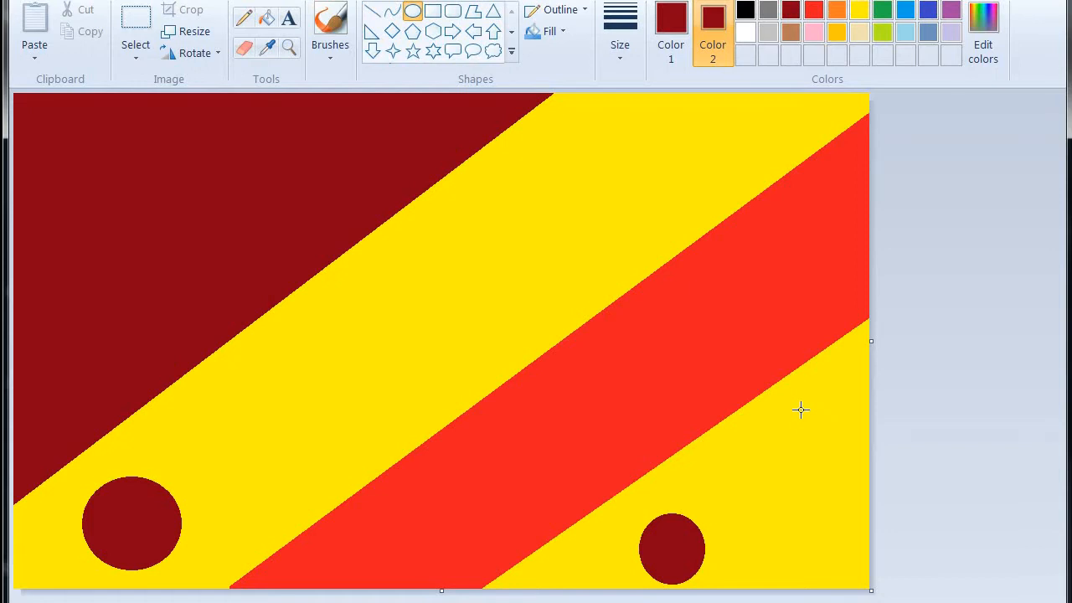
left_click_drag(801, 410, 842, 514)
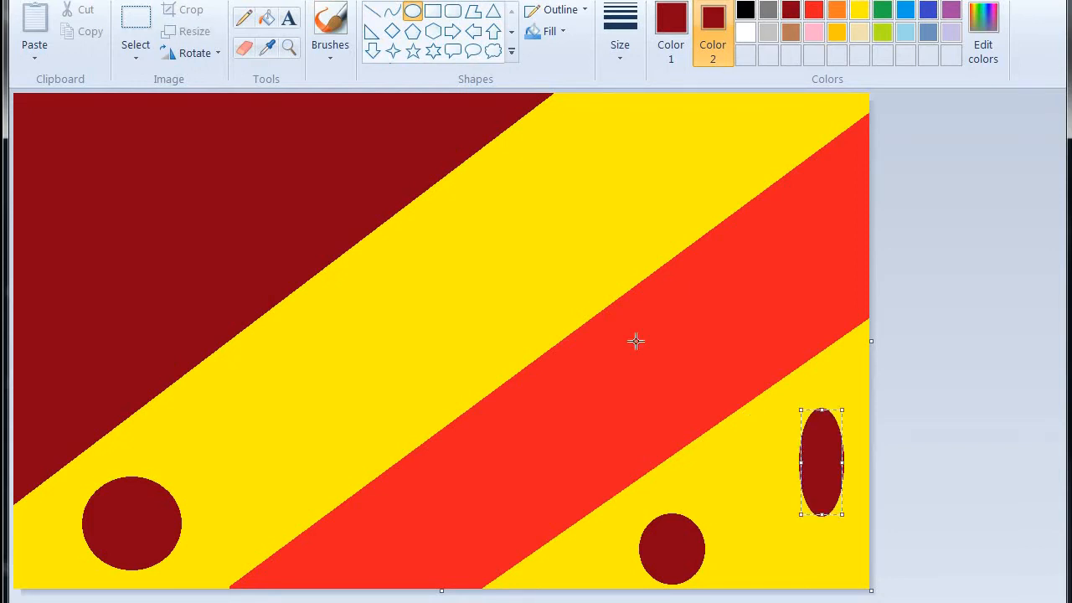
left_click(813, 9)
Draw a red-filled oval with dark red outline in the upper part of the wide yellow band
left_click_drag(542, 179, 631, 256)
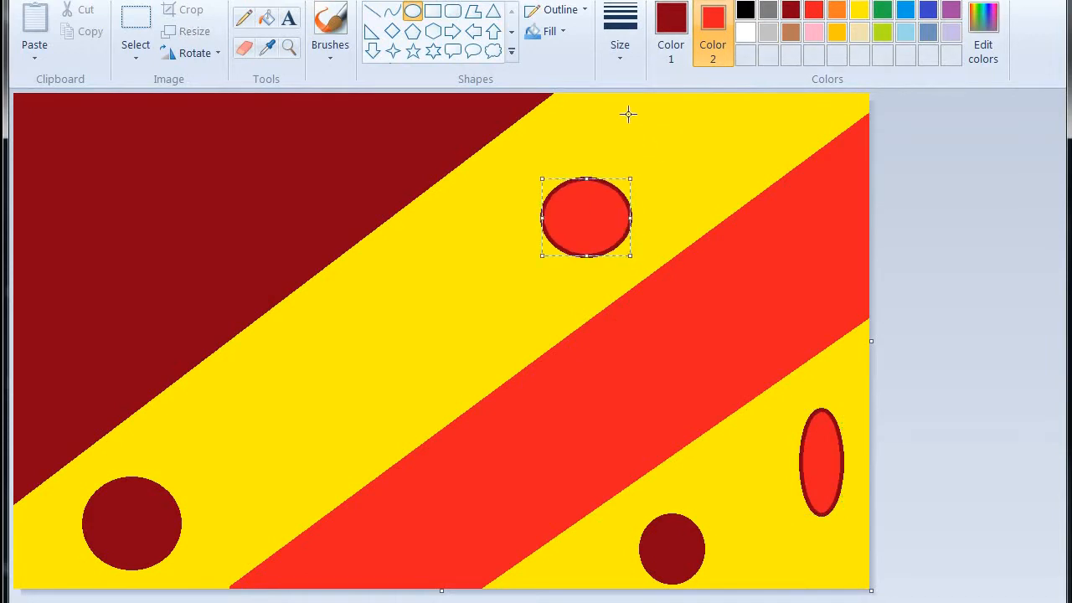
left_click(859, 9)
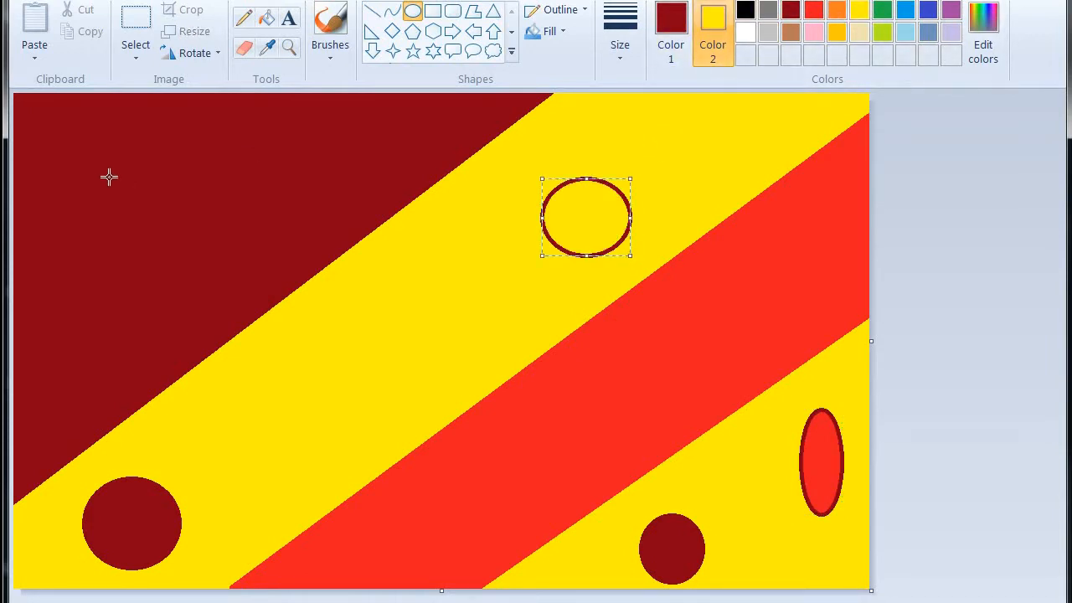
left_click(813, 9)
left_click(984, 248)
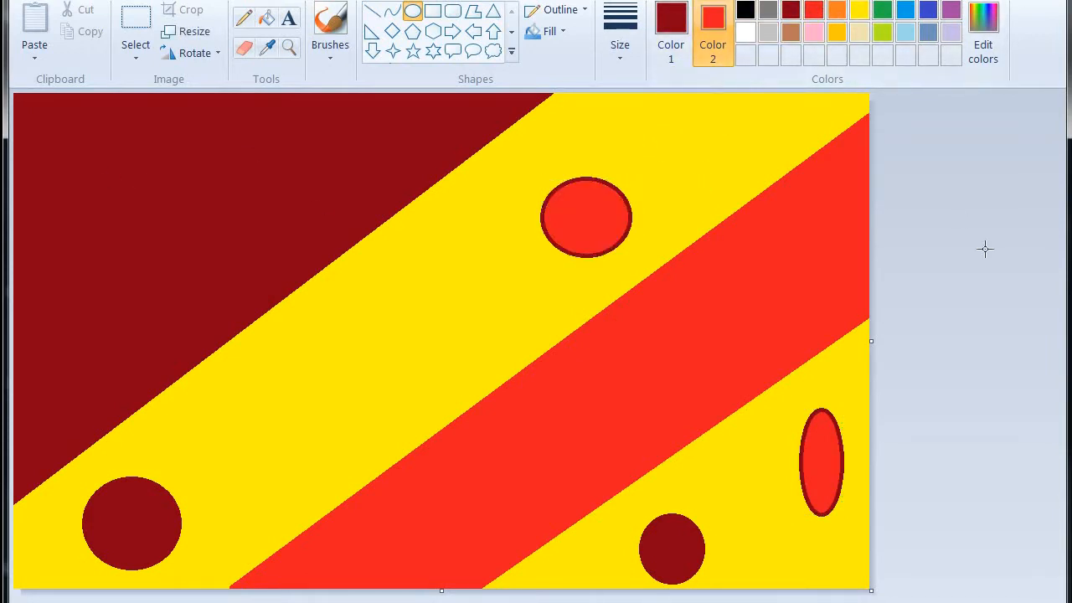
Add two solid yellow ovals to the dark red corner, one near its left edge and one near the top
left_click(859, 9)
left_click_drag(79, 208, 189, 317)
left_click_drag(139, 292, 108, 339)
left_click_drag(109, 243, 115, 270)
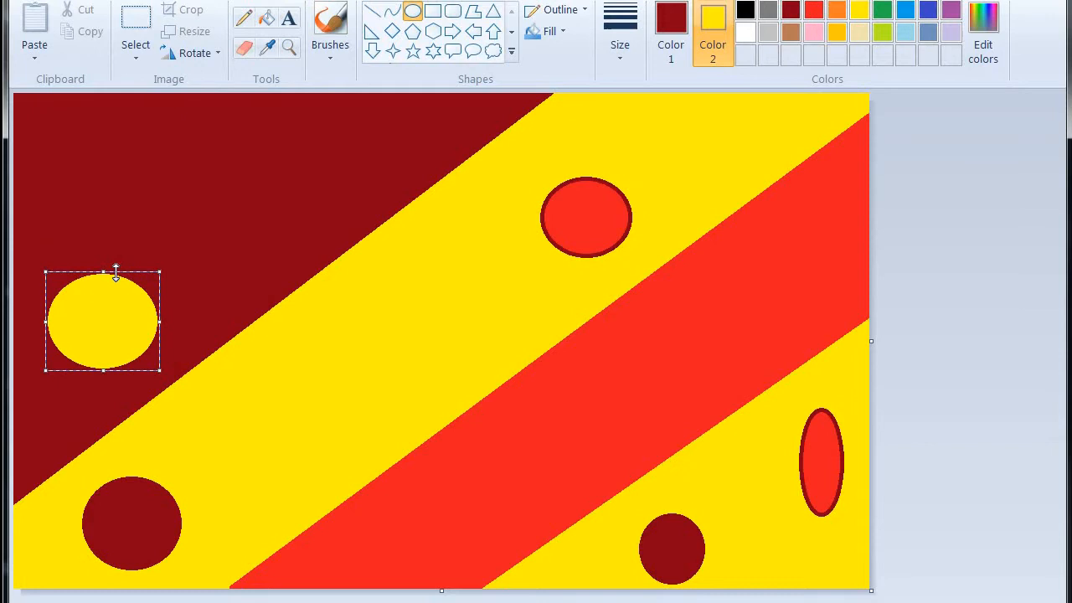
left_click(863, 220)
left_click_drag(179, 117, 274, 208)
left_click(891, 189)
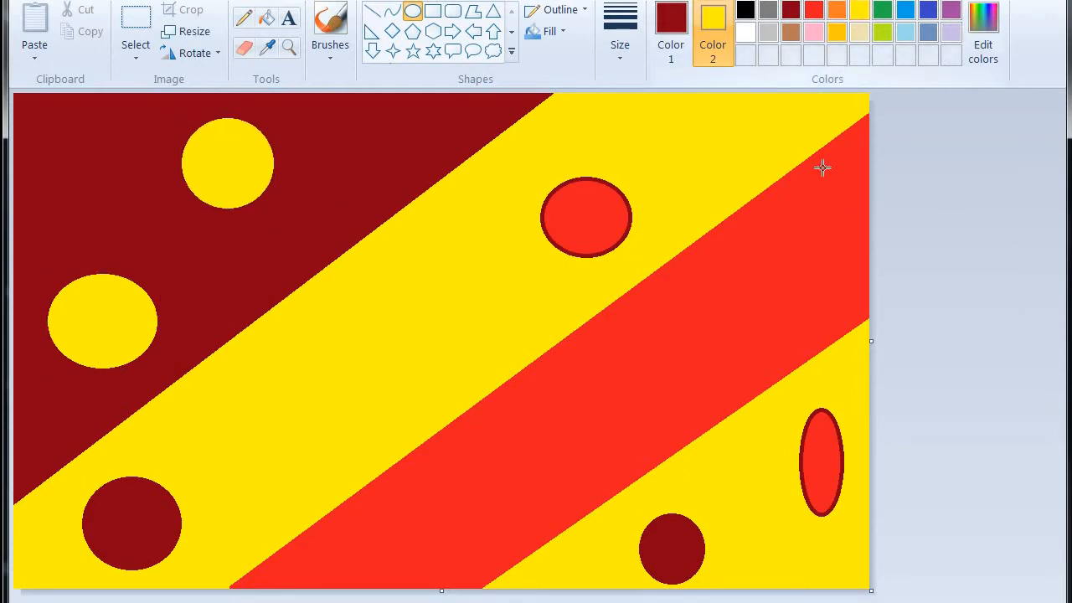
Draw three yellow ovals with dark red outlines along the red band: a round one, a wide one and a tall one
left_click_drag(469, 443, 538, 511)
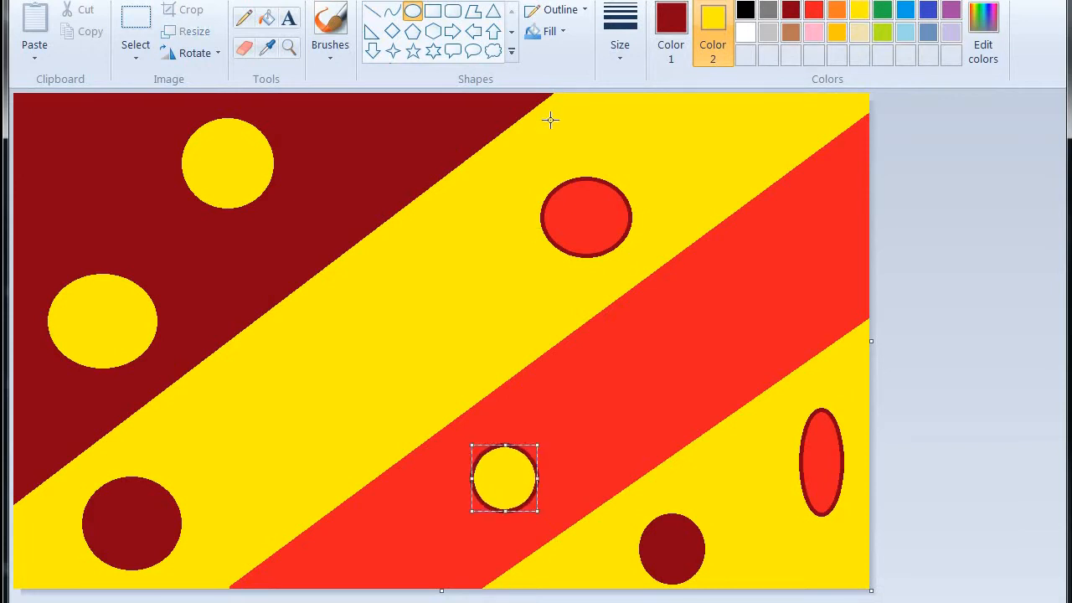
left_click(919, 241)
left_click_drag(579, 372, 669, 429)
left_click(954, 311)
left_click_drag(790, 227, 838, 296)
left_click(1042, 371)
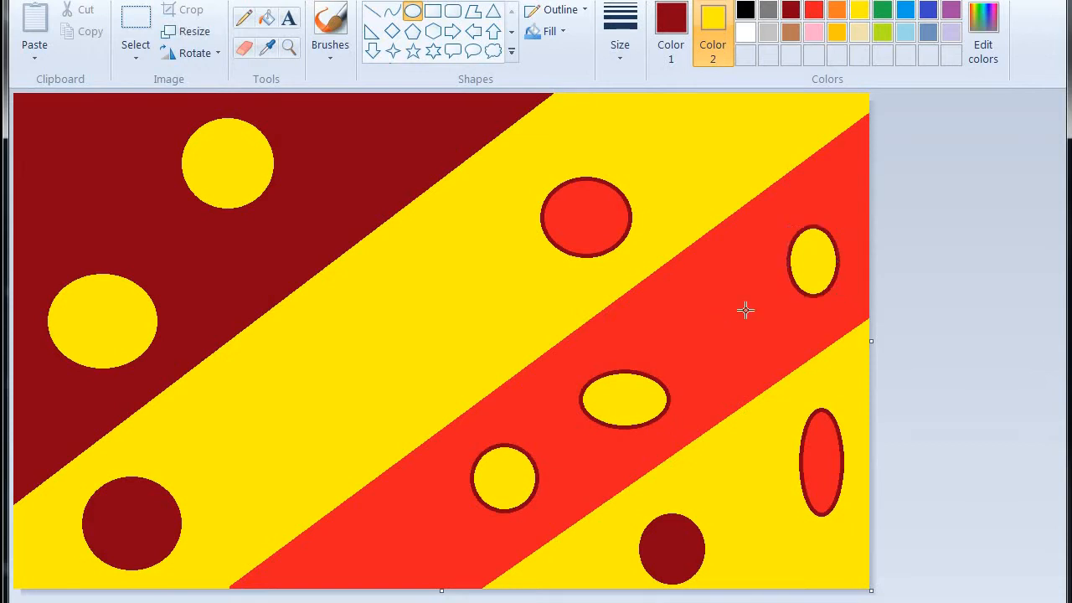
Draw a red-filled oval with dark red outline in the middle of the wide yellow band
left_click(812, 12)
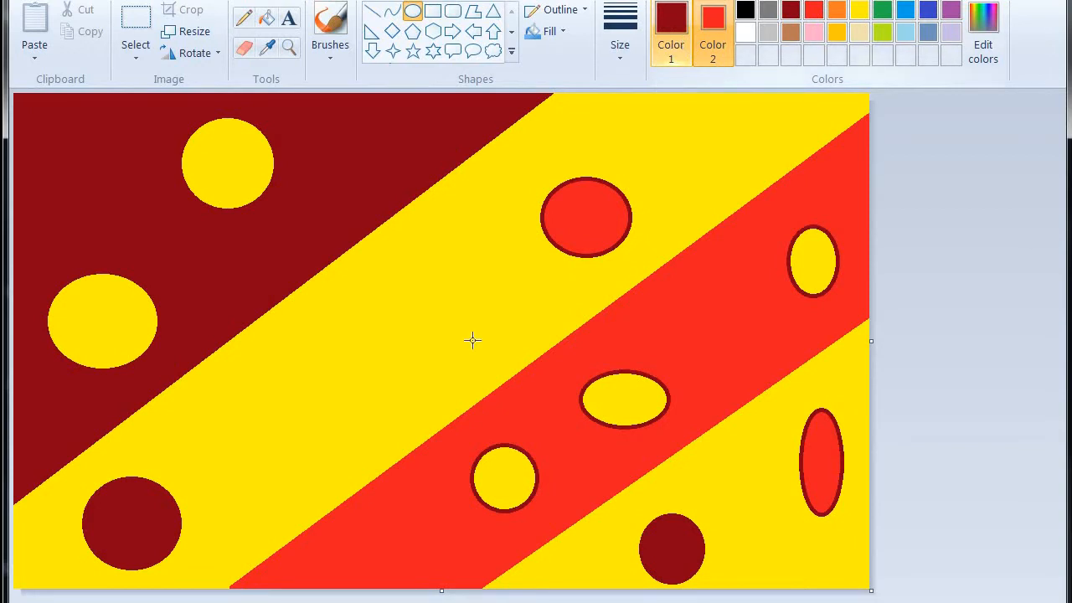
left_click_drag(334, 309, 436, 399)
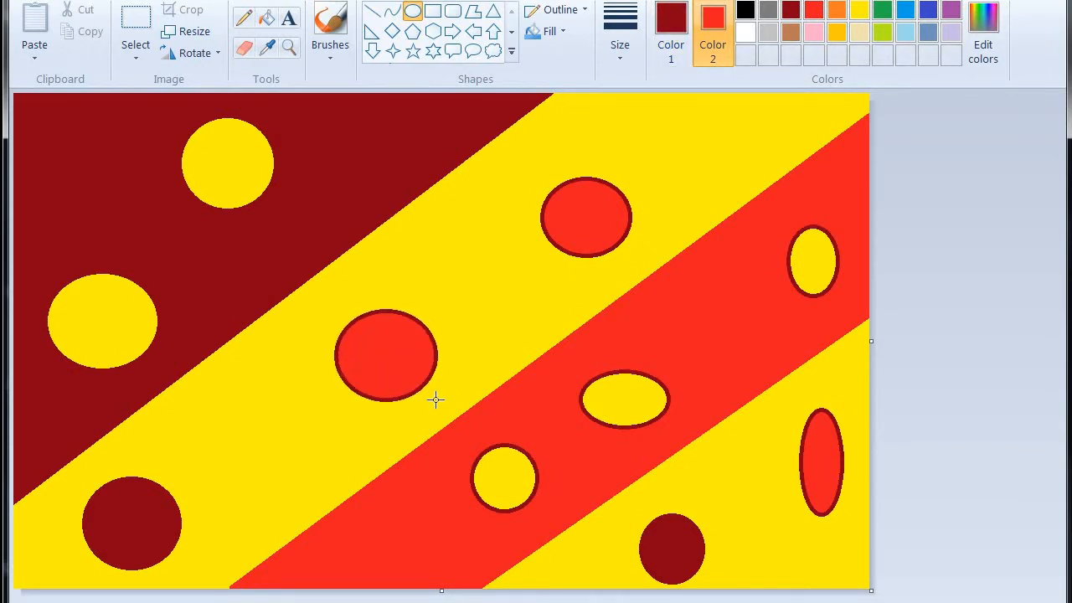
left_click(859, 375)
Add a smaller yellow oval in the dark red corner, just above the leftmost yellow oval
left_click(857, 10)
left_click_drag(58, 170, 141, 240)
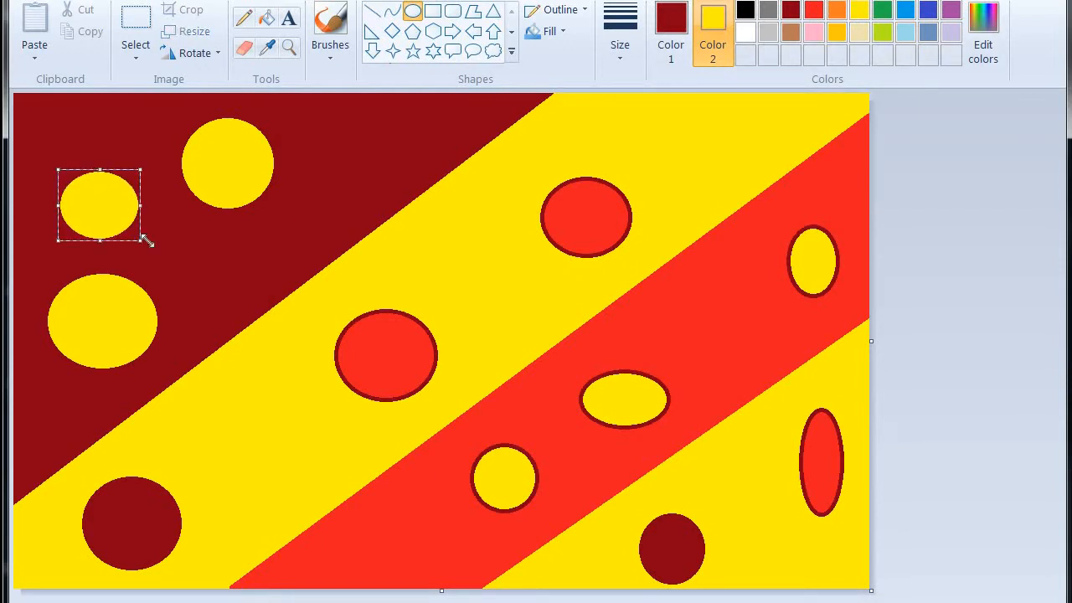
left_click(968, 229)
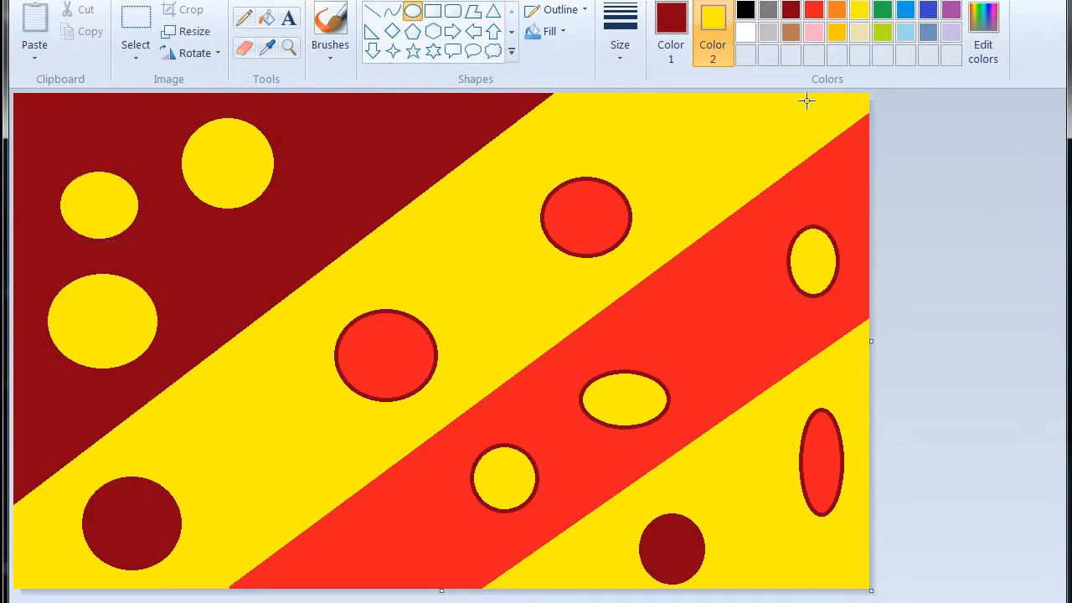
Draw two solid dark red ovals on the red band, one between the upper yellow ovals and one at its lower end
left_click(790, 10)
left_click_drag(675, 299, 738, 366)
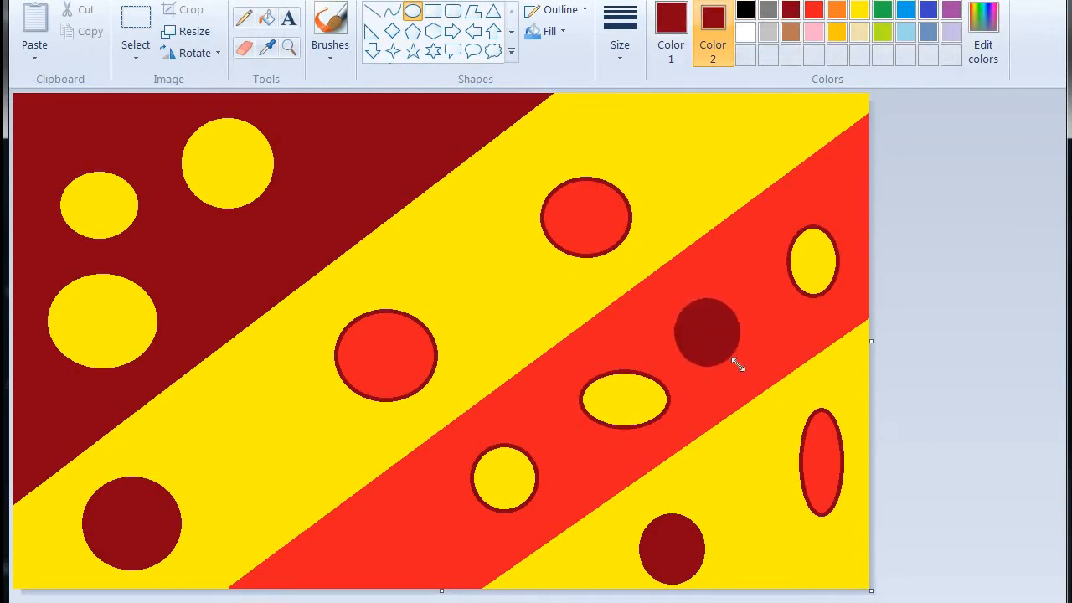
left_click(918, 338)
left_click_drag(381, 516, 443, 566)
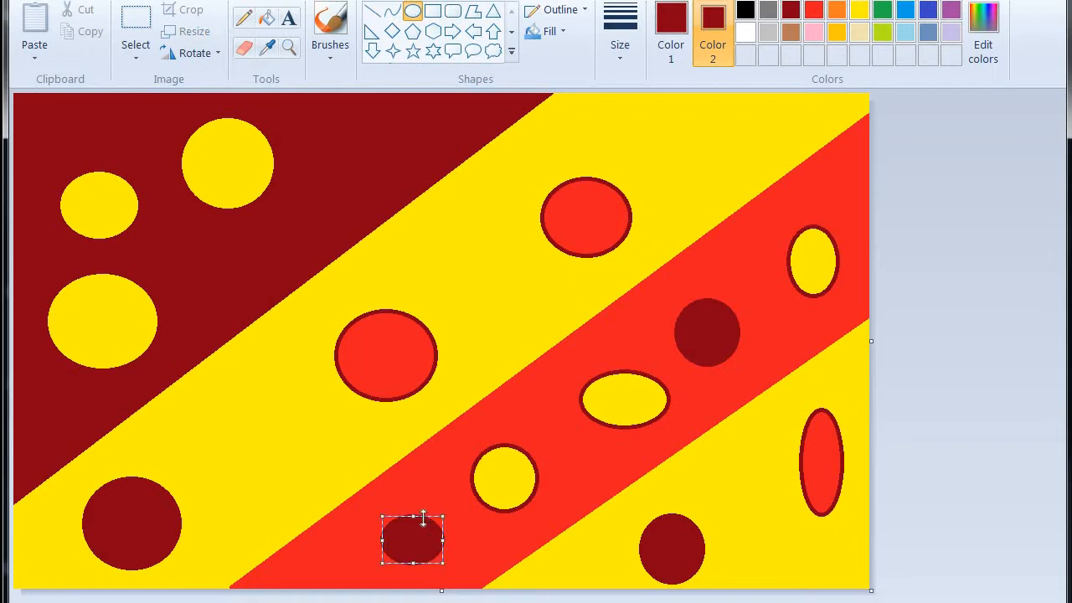
Stretch the dark red oval at the lower end of the red band upward into a round shape
left_click_drag(423, 519, 421, 502)
left_click(941, 372)
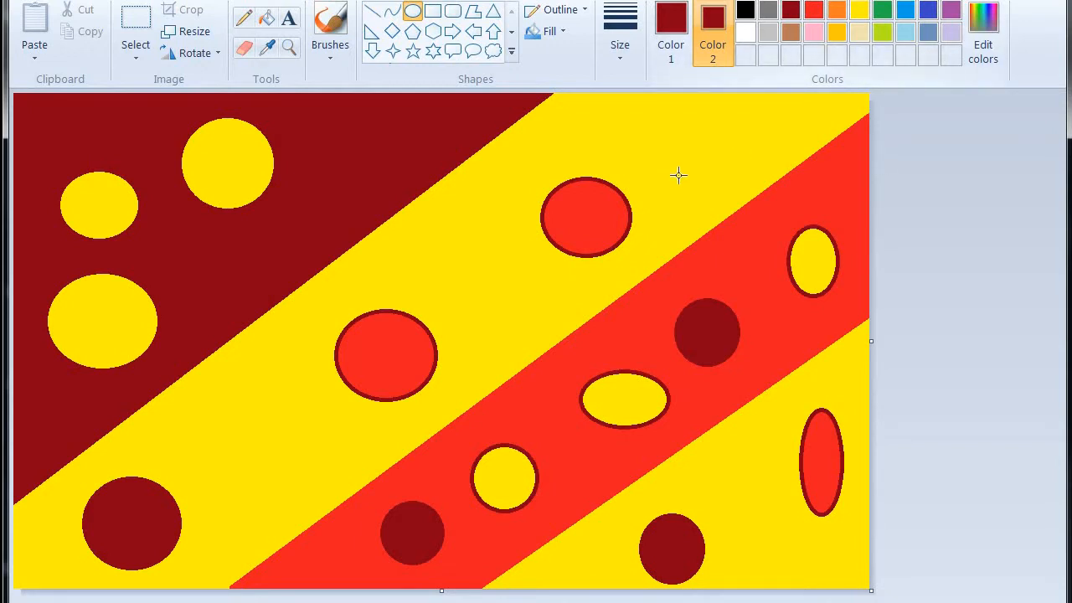
Copy the image's width value and resize the image to 1 pixel wide without maintaining the aspect ratio
left_click(187, 31)
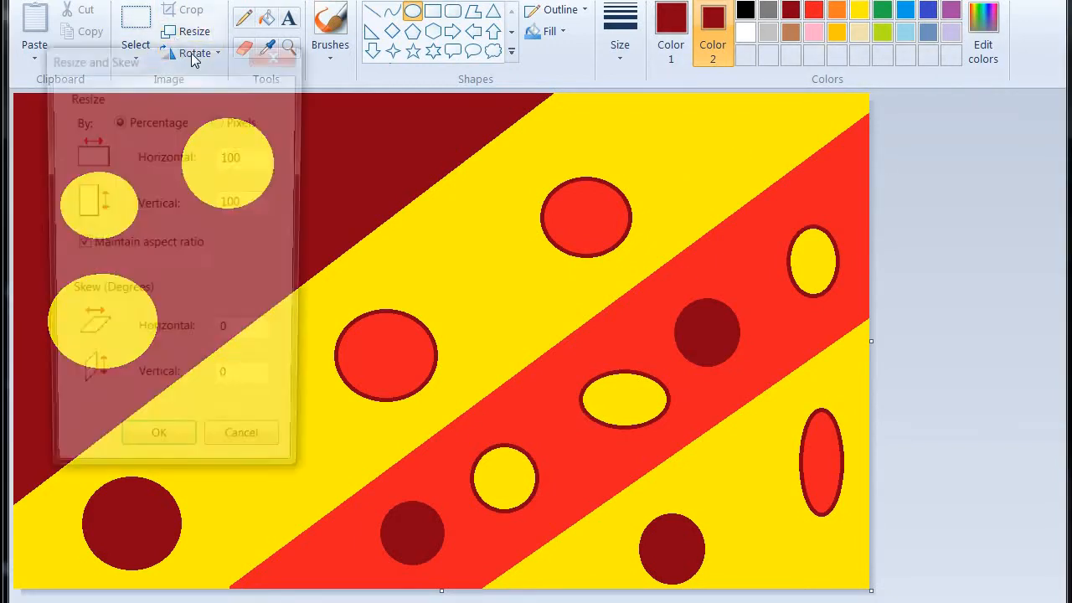
left_click(251, 122)
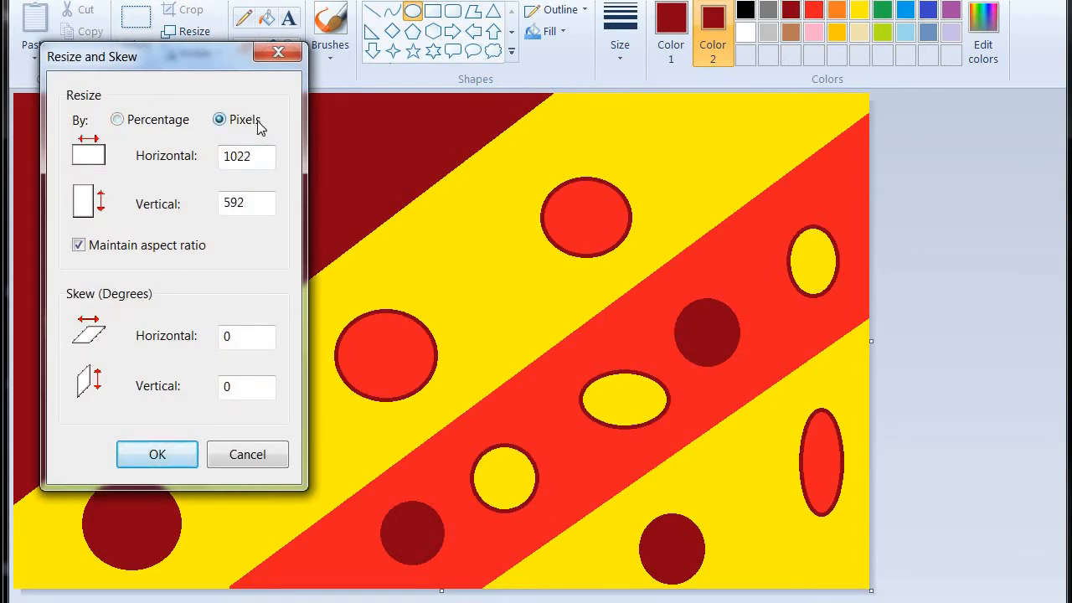
left_click(156, 246)
double_click(246, 159)
right_click(245, 161)
left_click(284, 218)
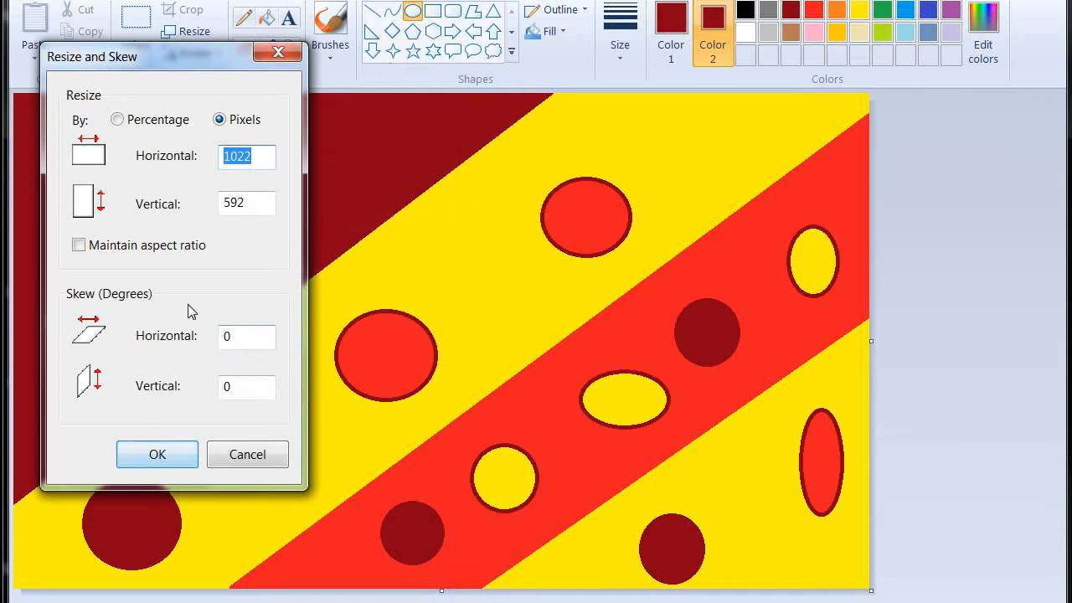
type("1")
left_click(132, 457)
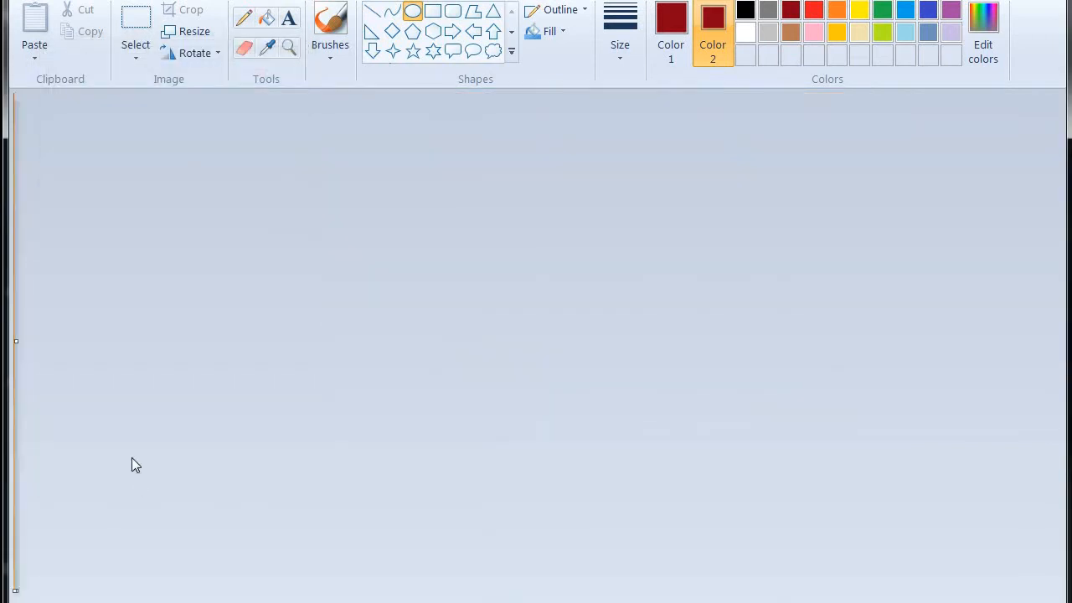
Stretch the image back to the copied width of 1022 pixels without maintaining the aspect ratio
left_click(195, 31)
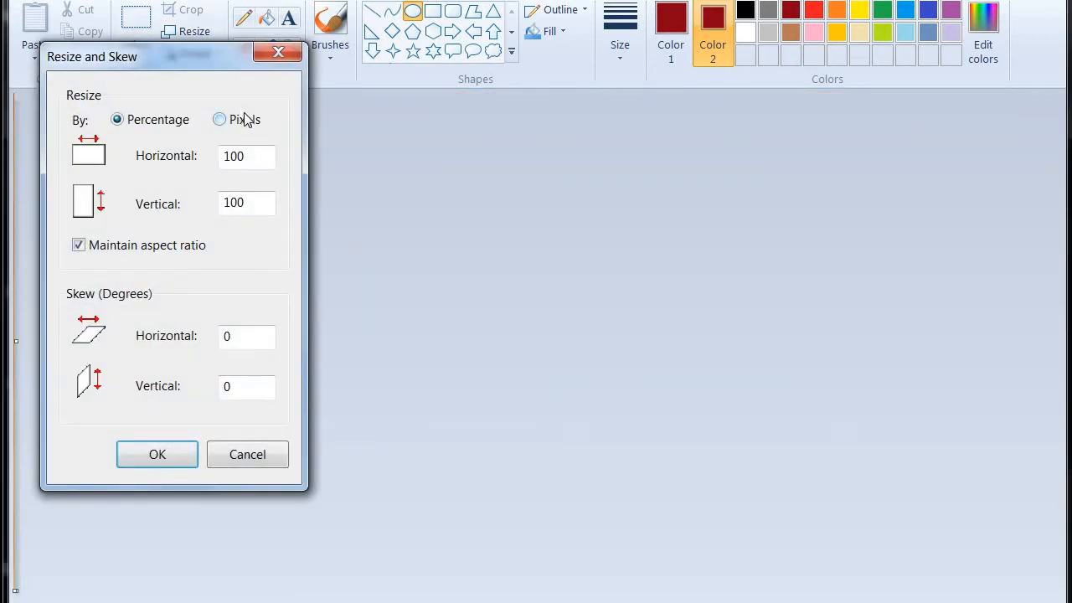
left_click(244, 119)
left_click(167, 246)
left_click(225, 159)
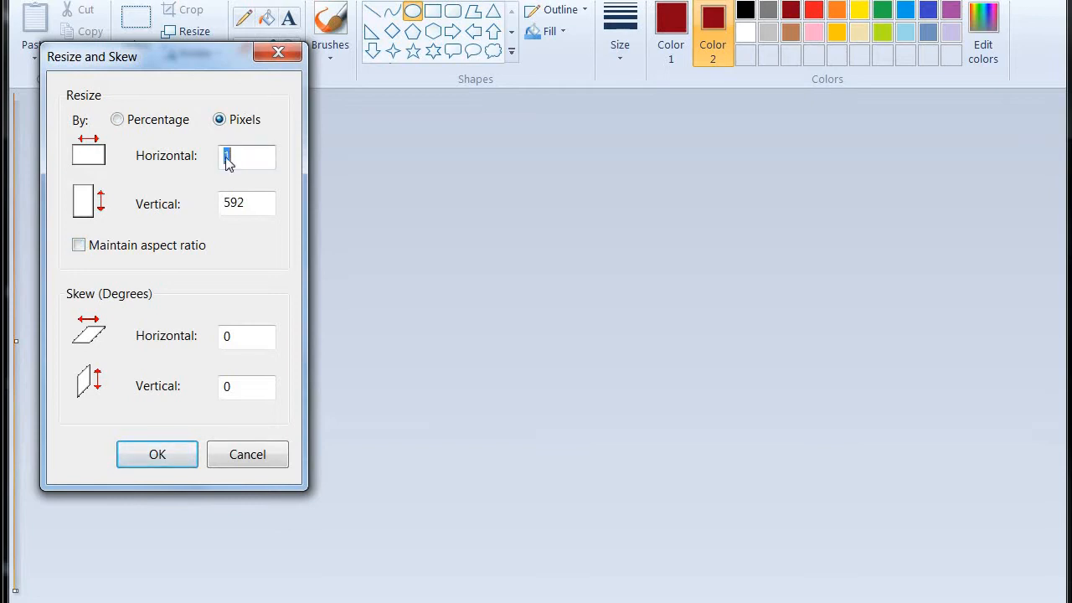
right_click(226, 163)
left_click(266, 237)
left_click(179, 454)
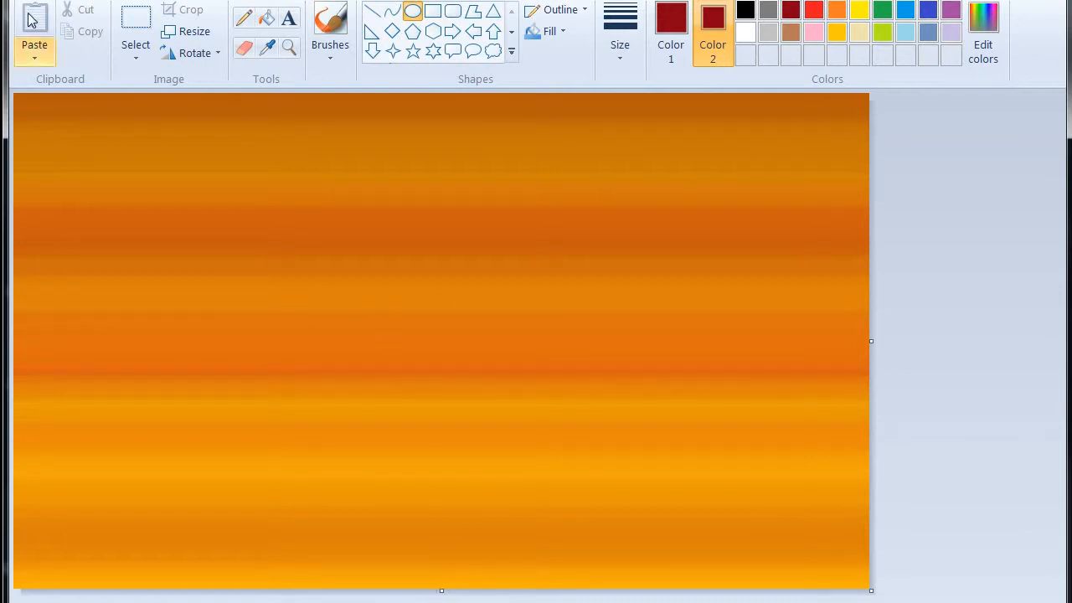
Select the whole image and squash it upward so the orange stripes cover about the upper 60% of the canvas
left_click(135, 53)
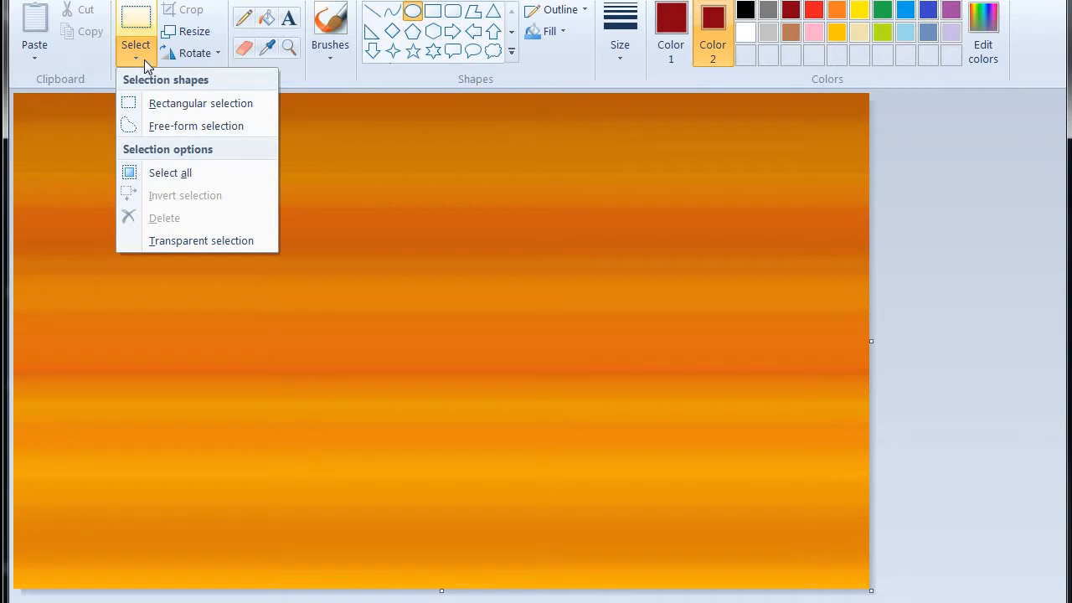
left_click(142, 58)
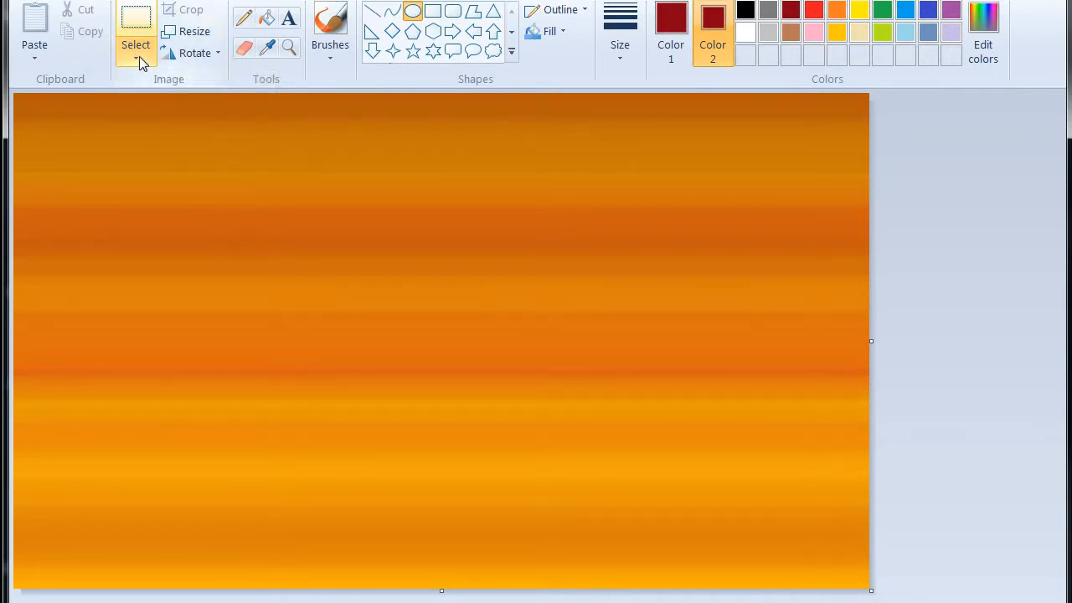
left_click(142, 57)
left_click(167, 174)
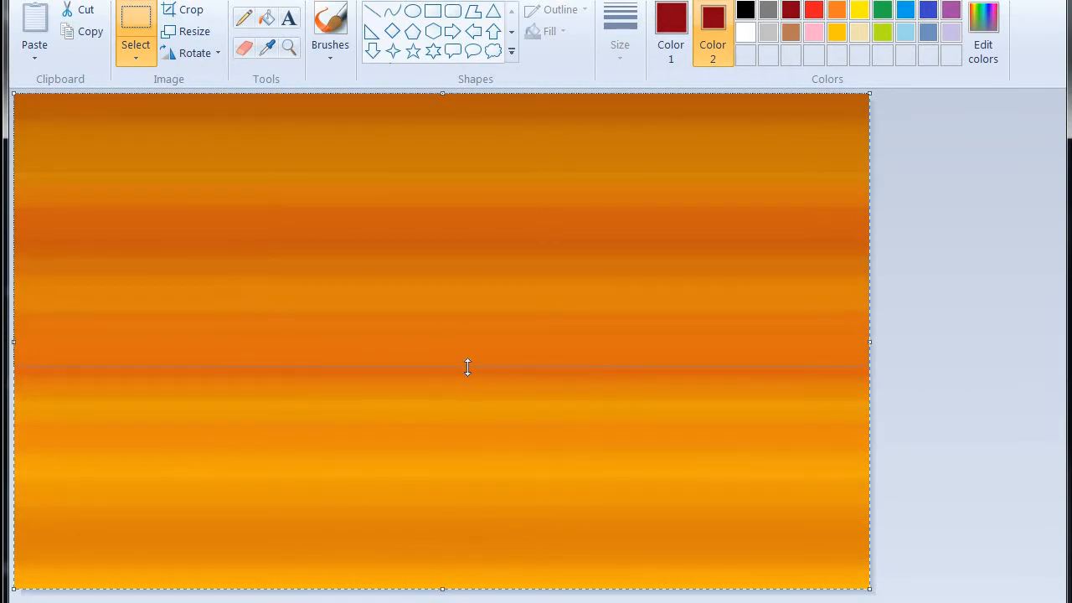
left_click_drag(473, 387, 473, 399)
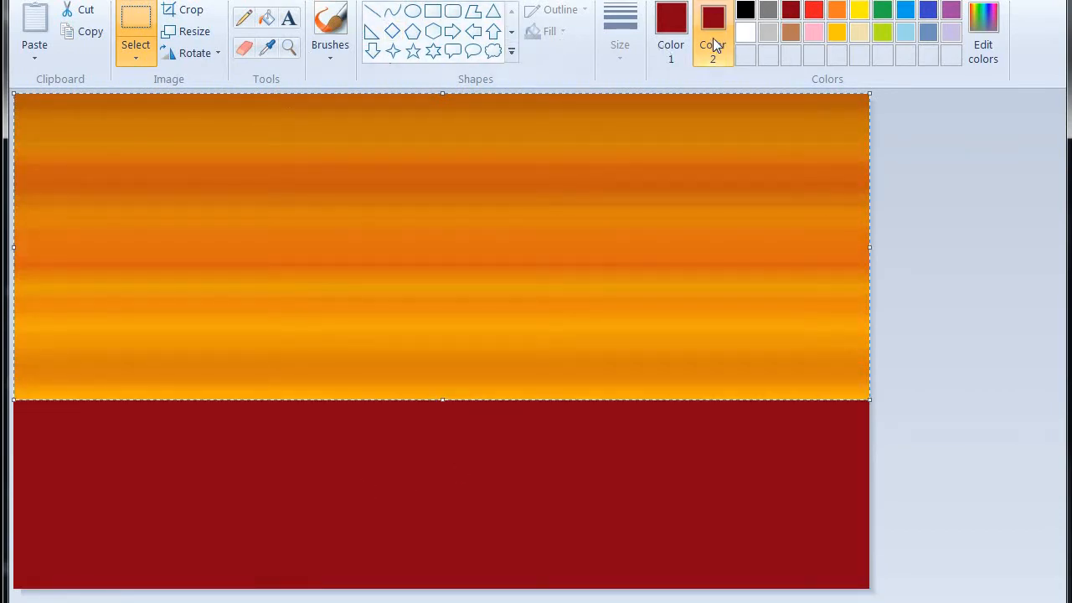
Set both colours to red and choose the rectangle shape with a crayon fill
left_click(813, 10)
left_click(670, 32)
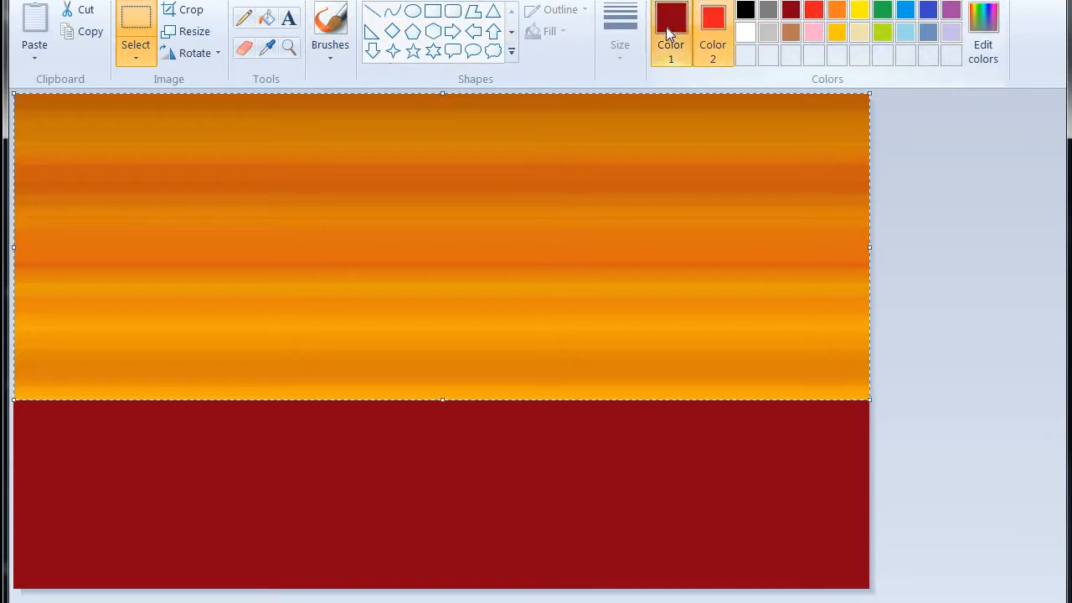
left_click(817, 15)
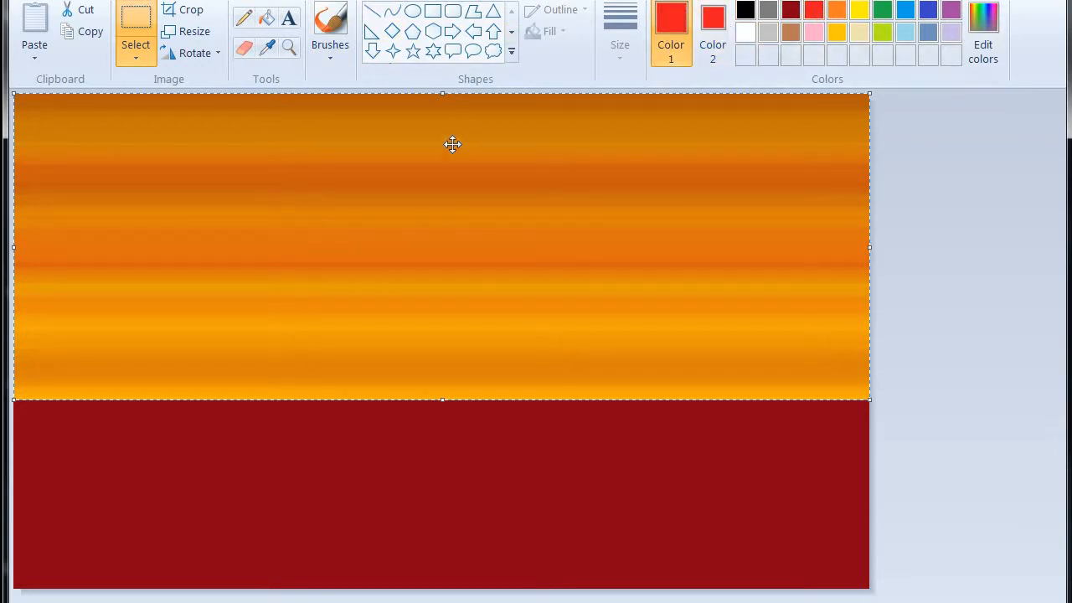
left_click(433, 13)
left_click(546, 33)
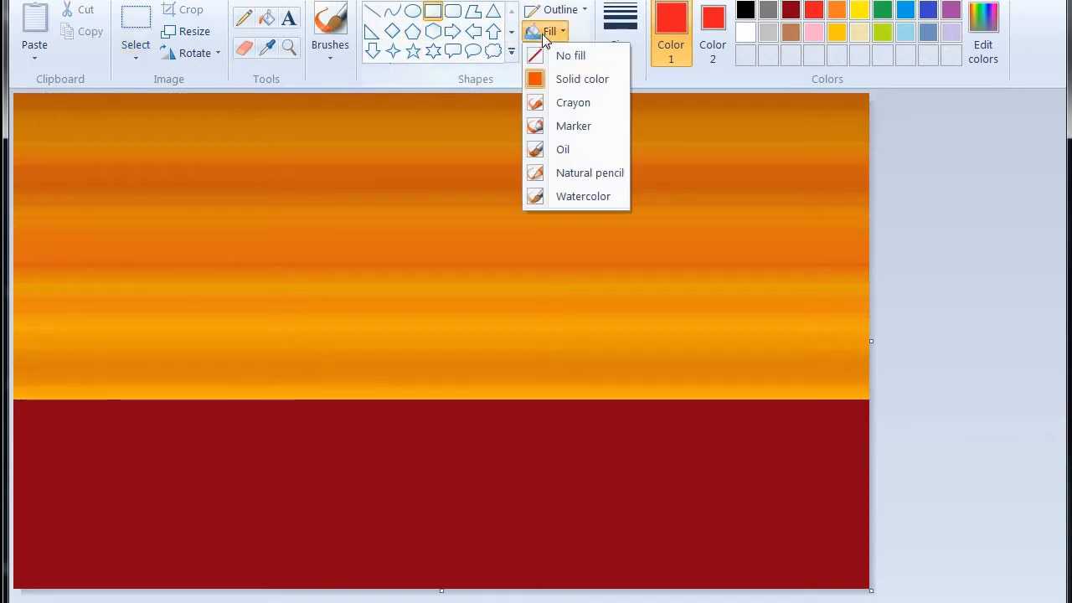
left_click(564, 101)
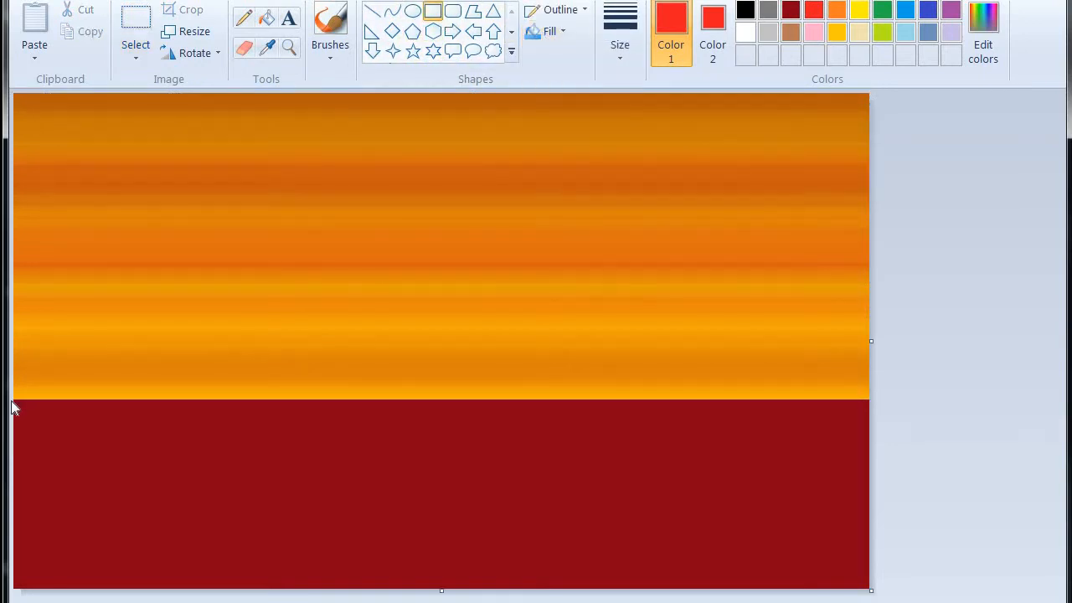
Try covering the dark red area with a red crayon-filled rectangle, and undo it
left_click_drag(16, 398, 894, 591)
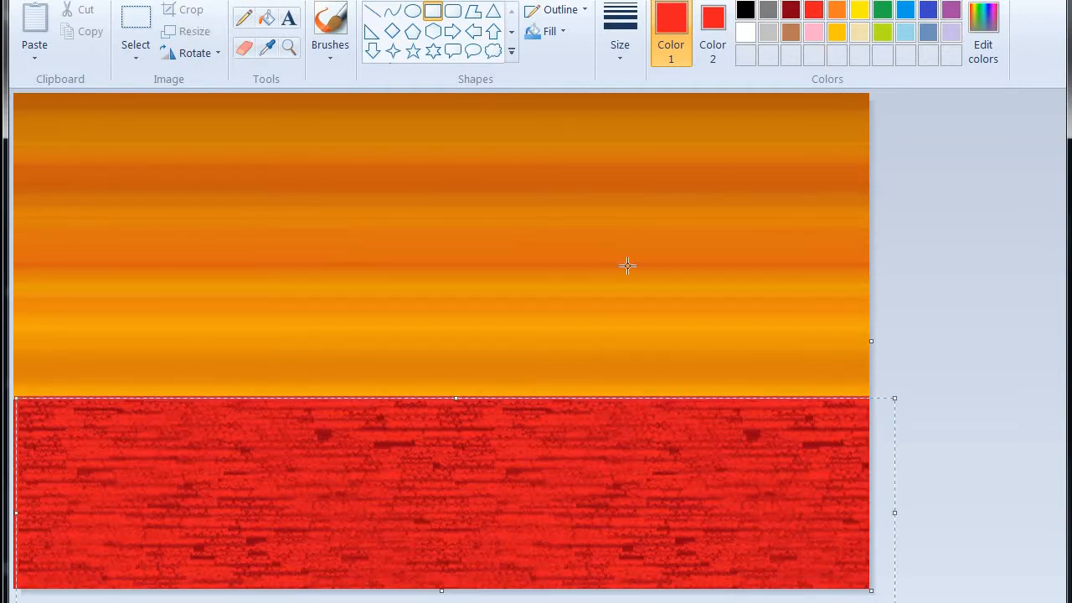
left_click(712, 25)
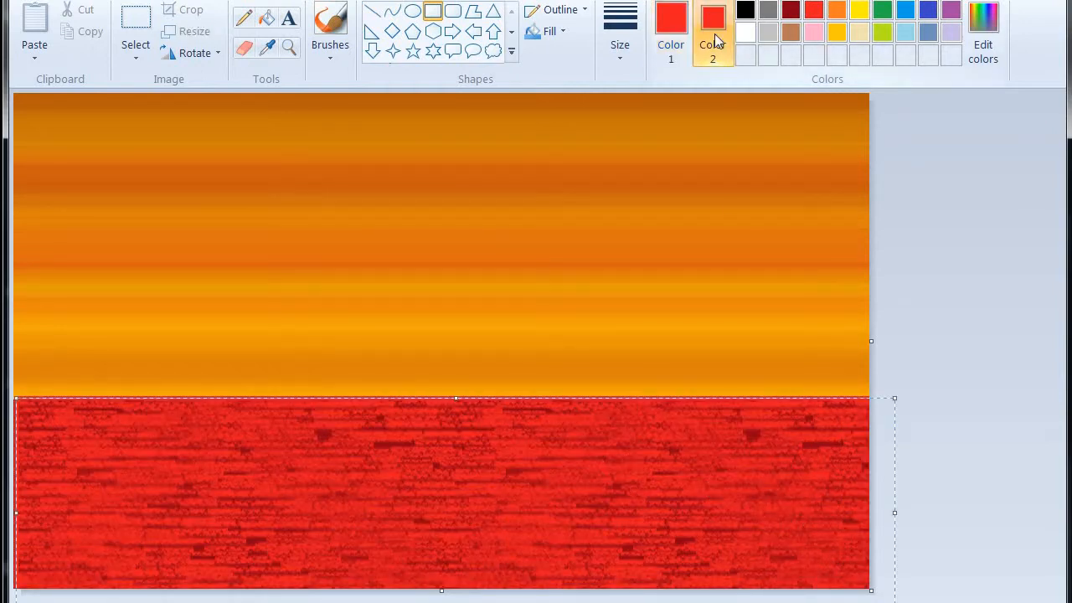
left_click(935, 339)
key("ctrl+z")
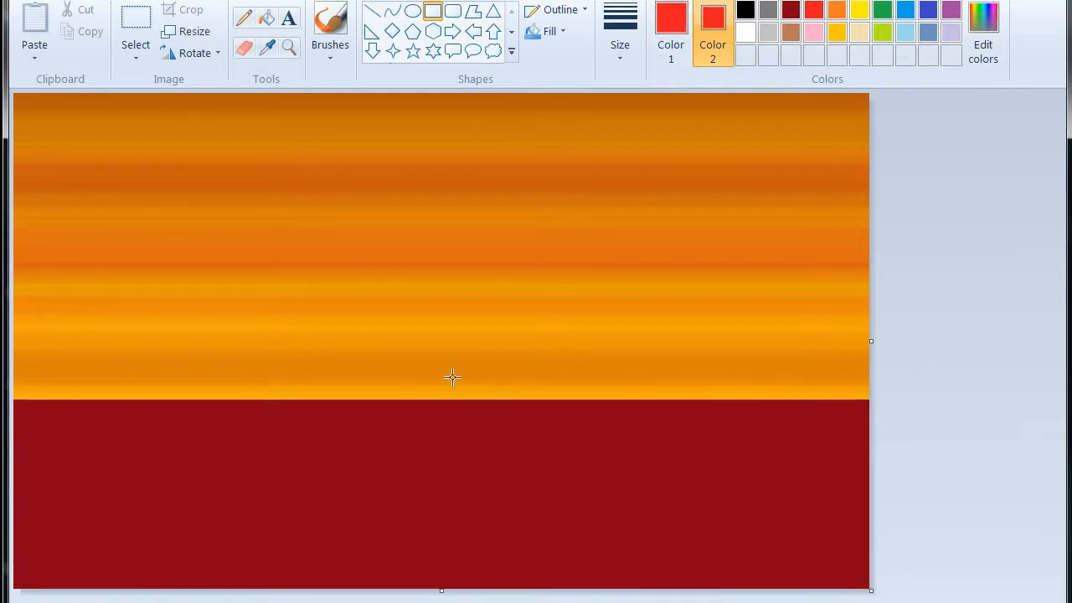
Fill the dark red area below the orange stripes with white
left_click(267, 17)
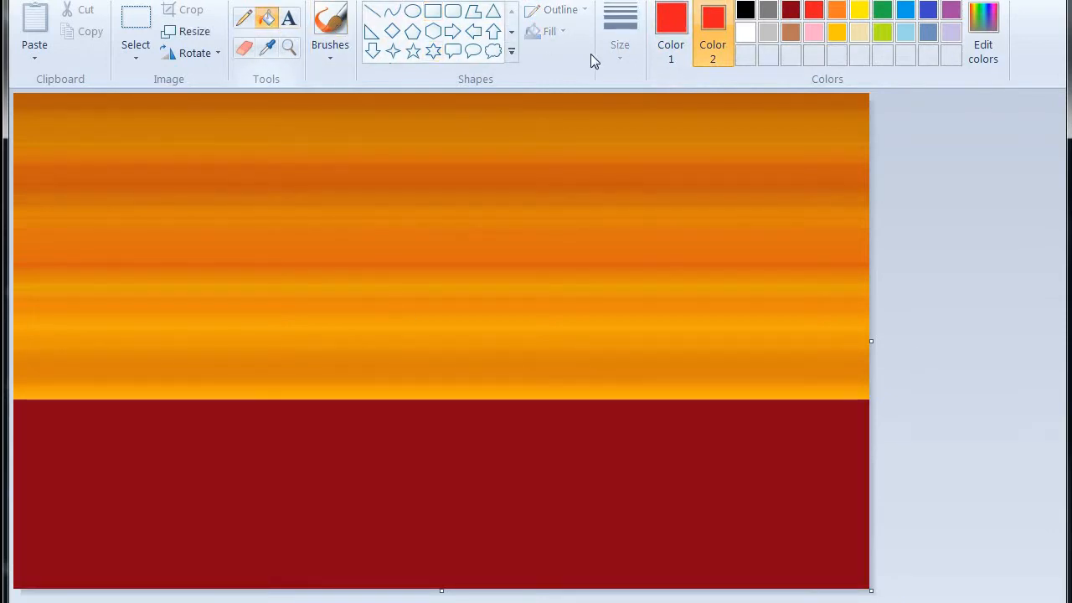
left_click(744, 34)
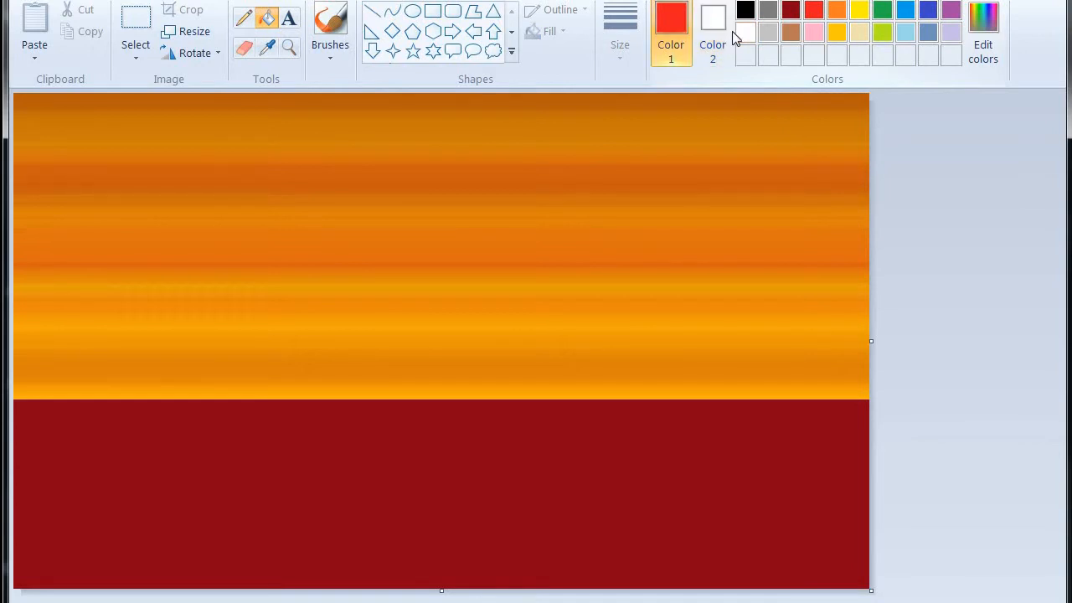
left_click(744, 34)
left_click(483, 450)
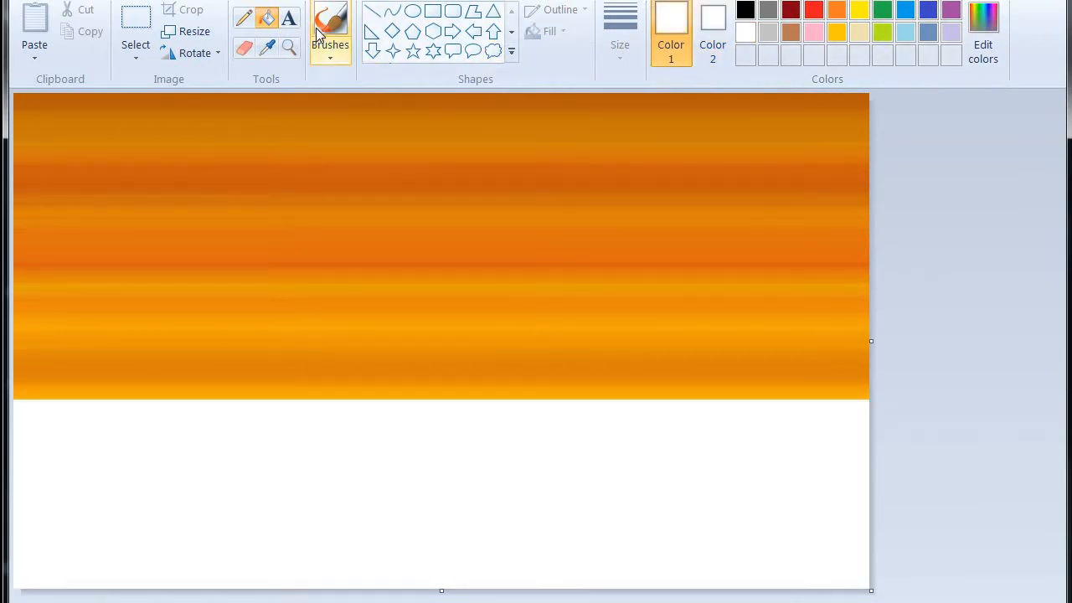
Draw a crayon-filled rectangle over the white area, with red as both outline and fill colour
left_click(432, 11)
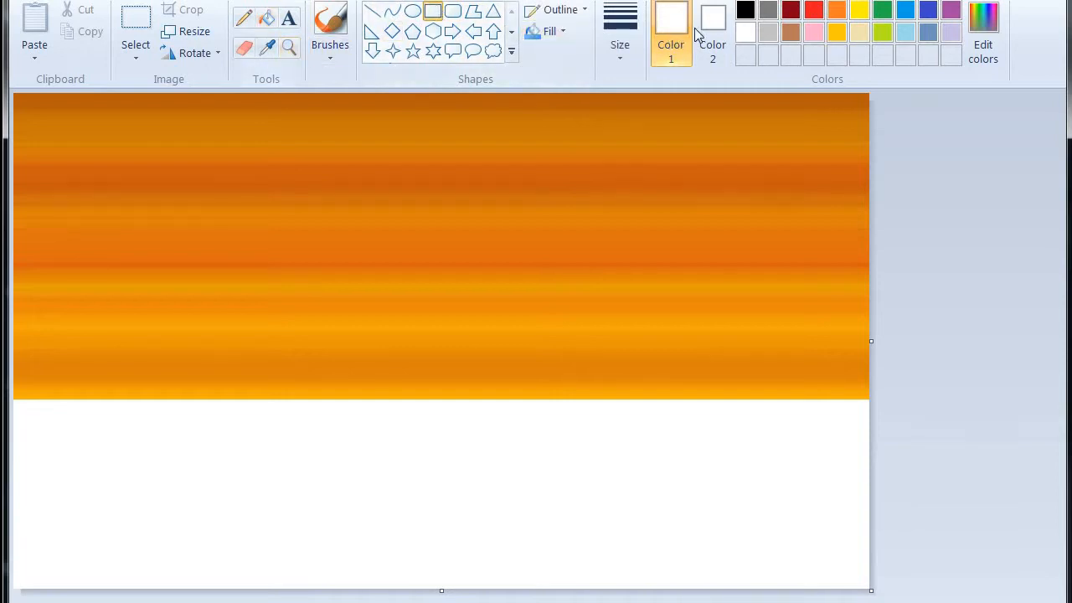
left_click(813, 11)
left_click(713, 37)
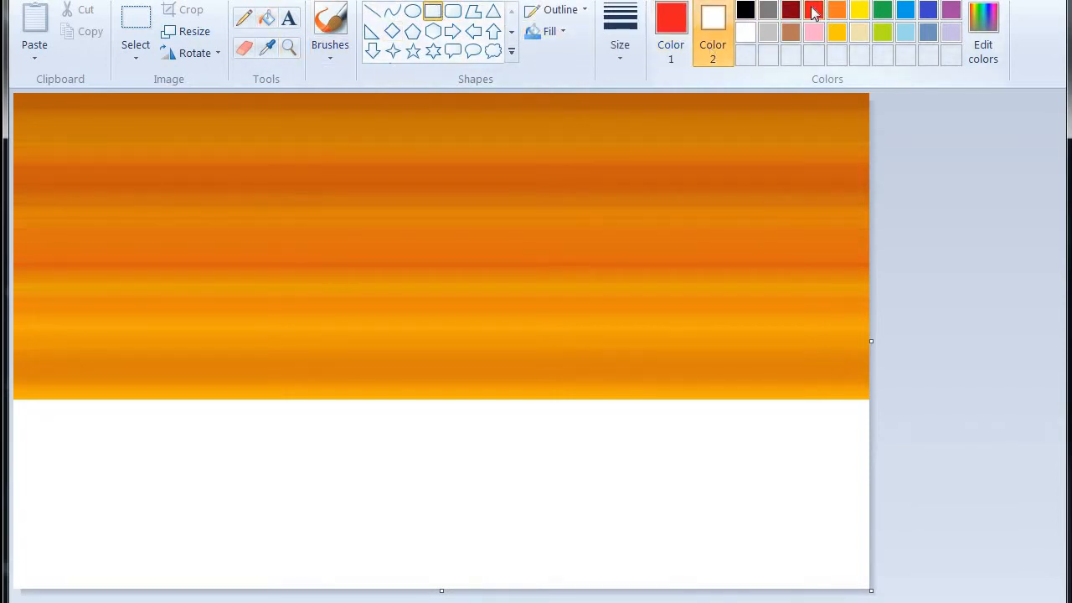
left_click(813, 10)
left_click_drag(15, 396, 889, 598)
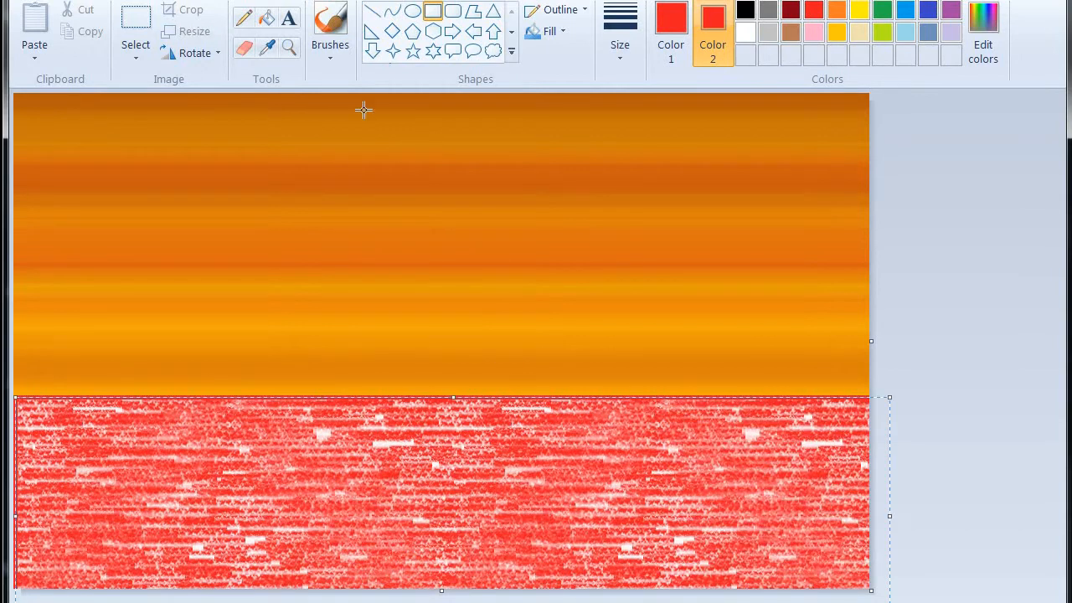
Remove the crayon rectangle's outline and shift it slightly left to cover the canvas edge
left_click(558, 9)
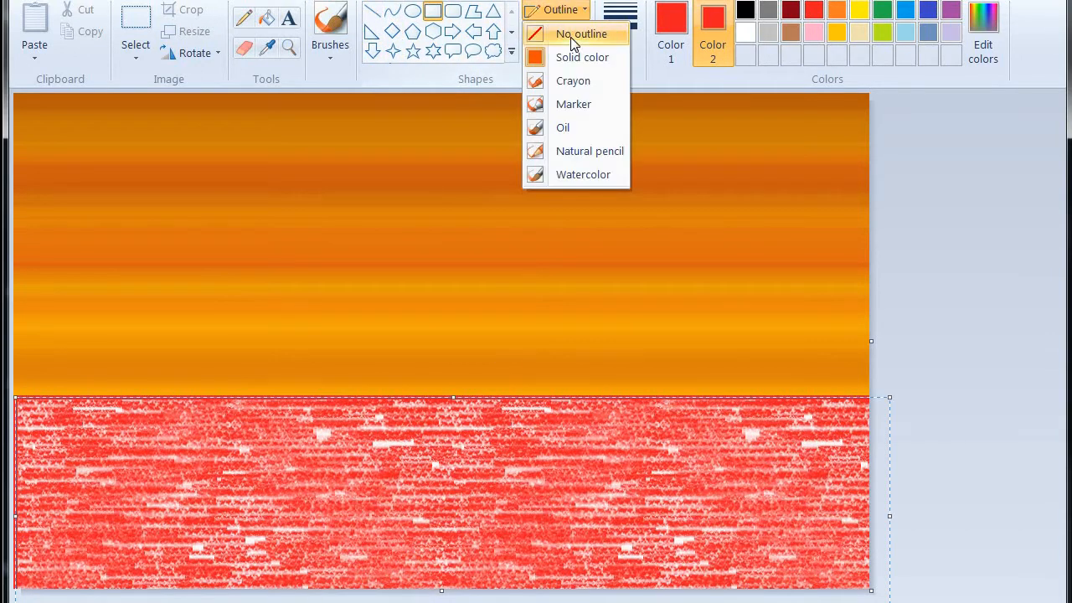
left_click(573, 35)
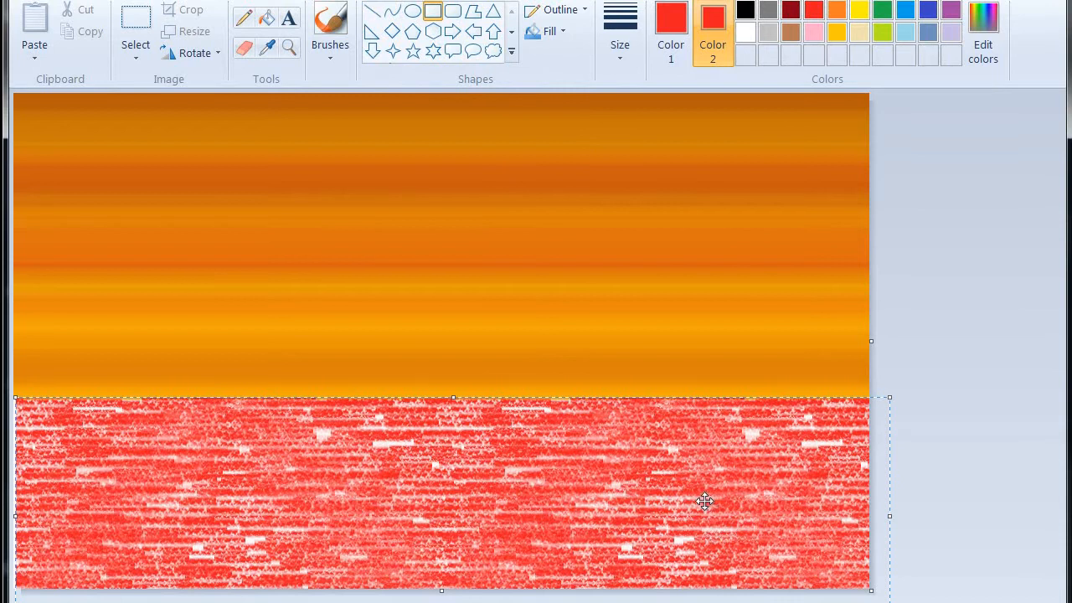
left_click_drag(707, 502, 703, 501)
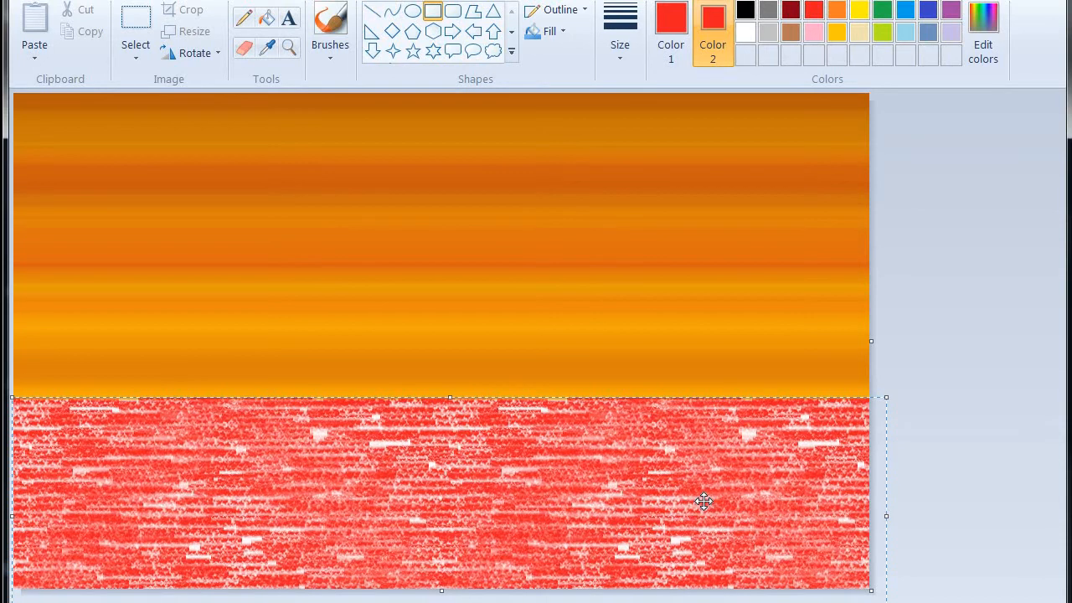
left_click(923, 297)
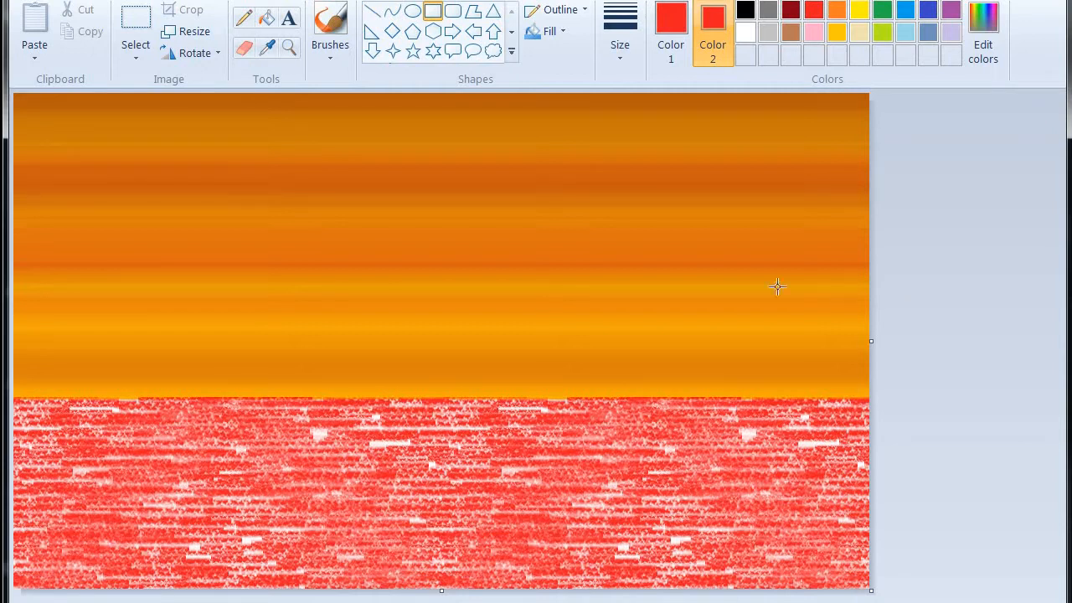
Draw an oval sun in the middle of the orange sky, with yellow for both colours
left_click(412, 11)
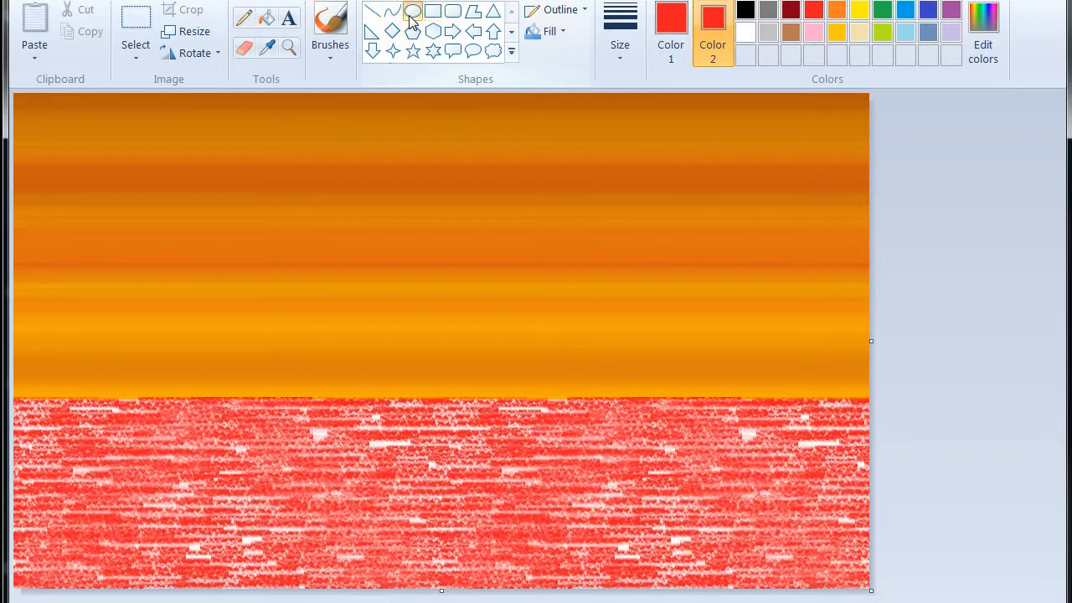
left_click(858, 13)
left_click(661, 49)
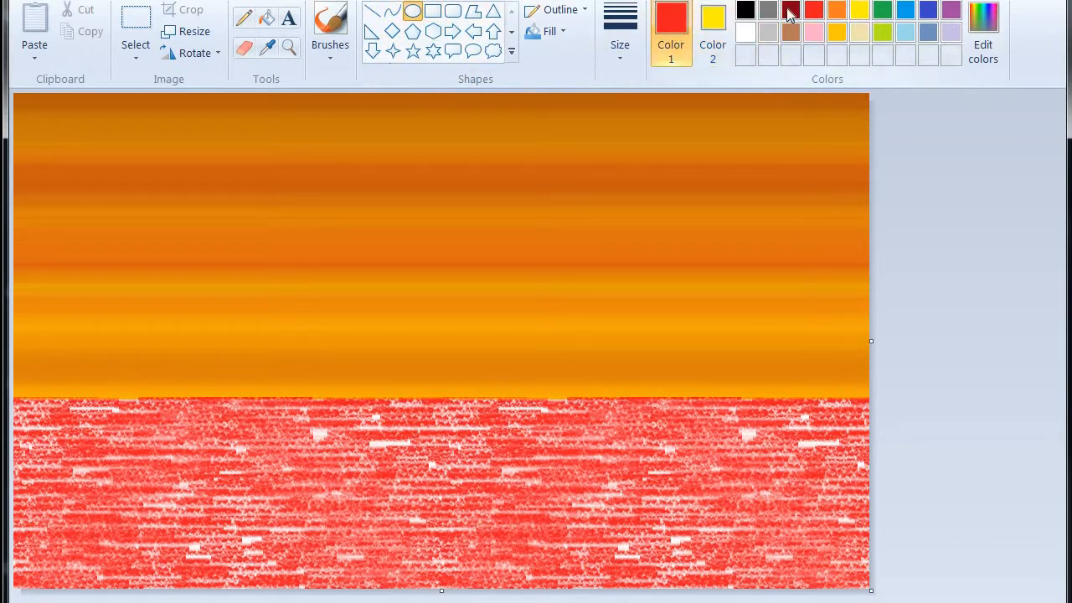
left_click(858, 11)
left_click_drag(395, 192, 526, 338)
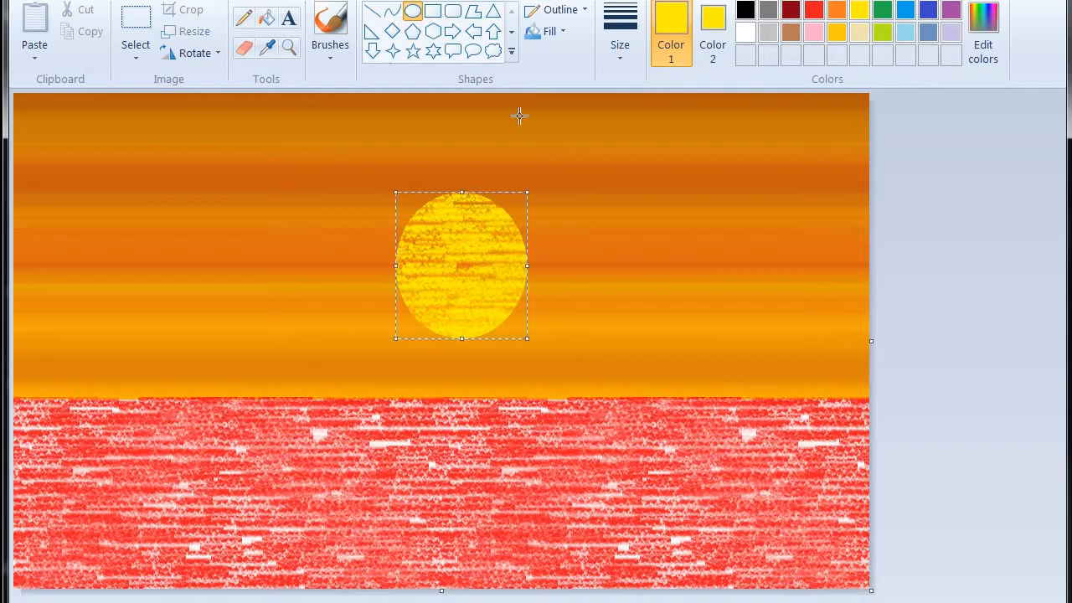
Change the sun's fill to solid color and widen it into a circle
left_click(553, 33)
left_click(570, 84)
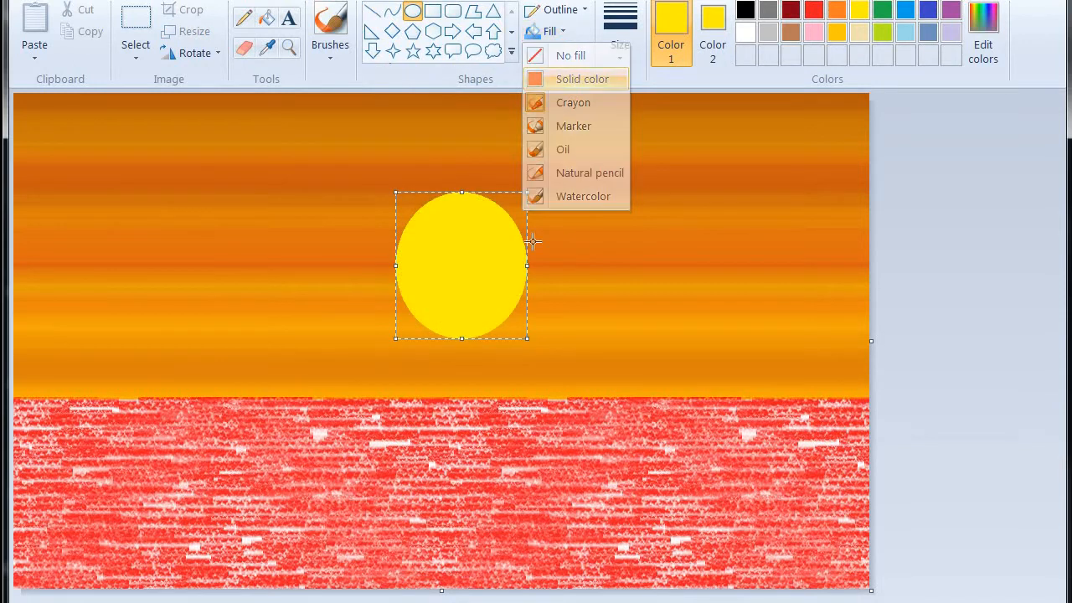
left_click_drag(524, 268, 544, 268)
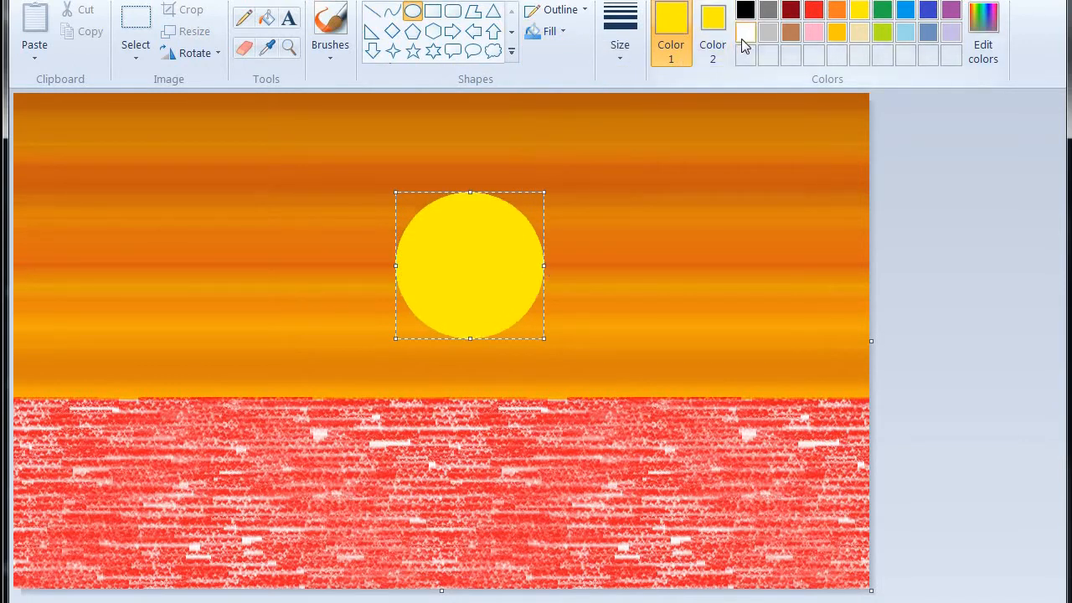
Recolour the sun's outline and fill white
left_click(704, 34)
left_click(745, 33)
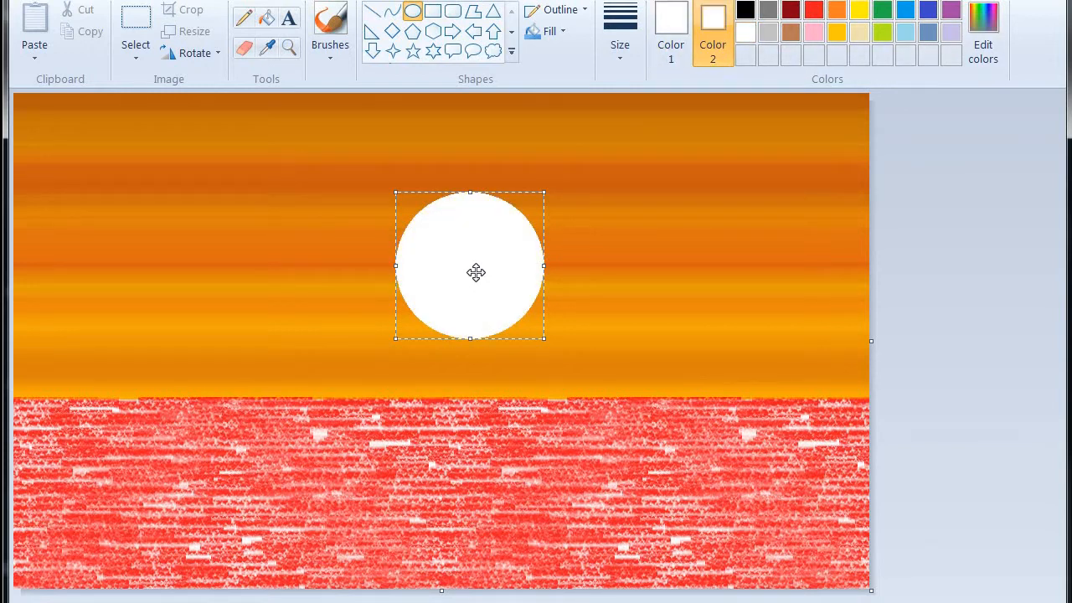
Move the white sun up to the middle of the upper sky and resize it into an even circle
left_click_drag(476, 272, 466, 254)
left_click_drag(534, 248, 545, 248)
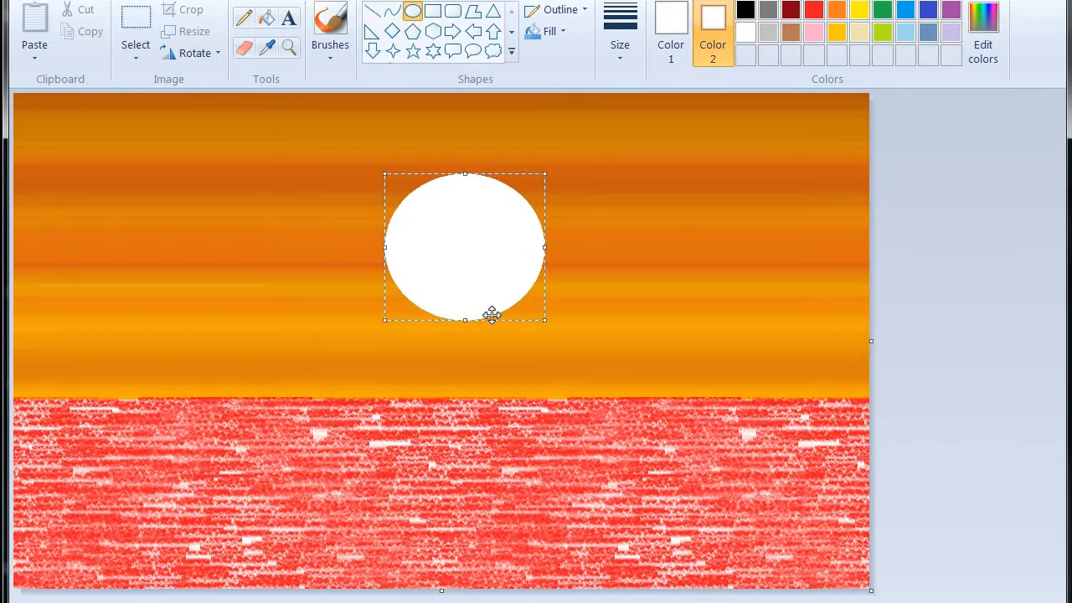
left_click_drag(477, 321, 474, 335)
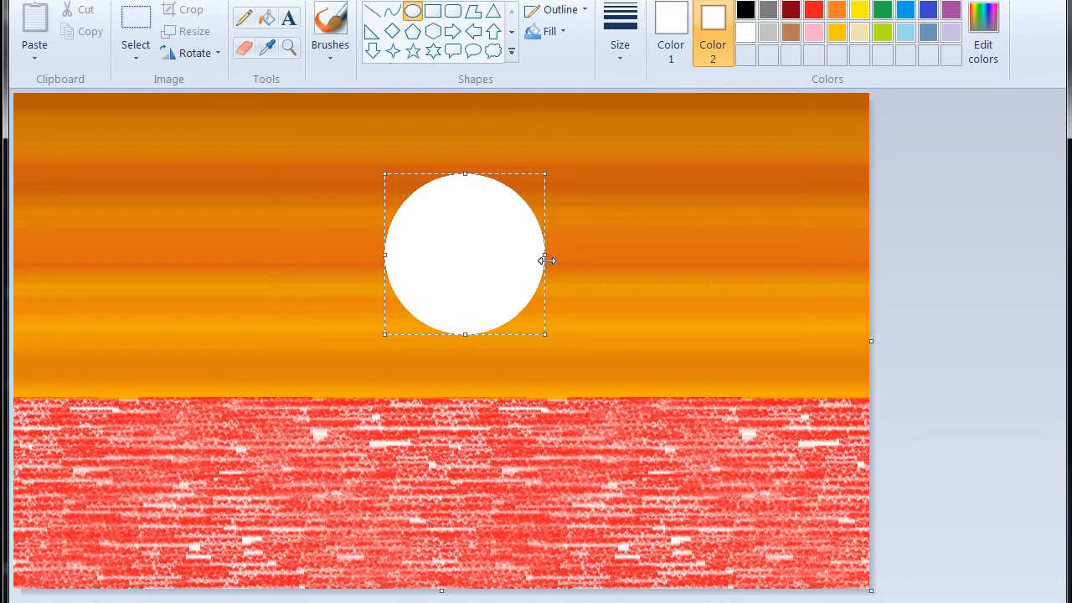
left_click_drag(546, 262, 555, 263)
left_click_drag(495, 242, 488, 220)
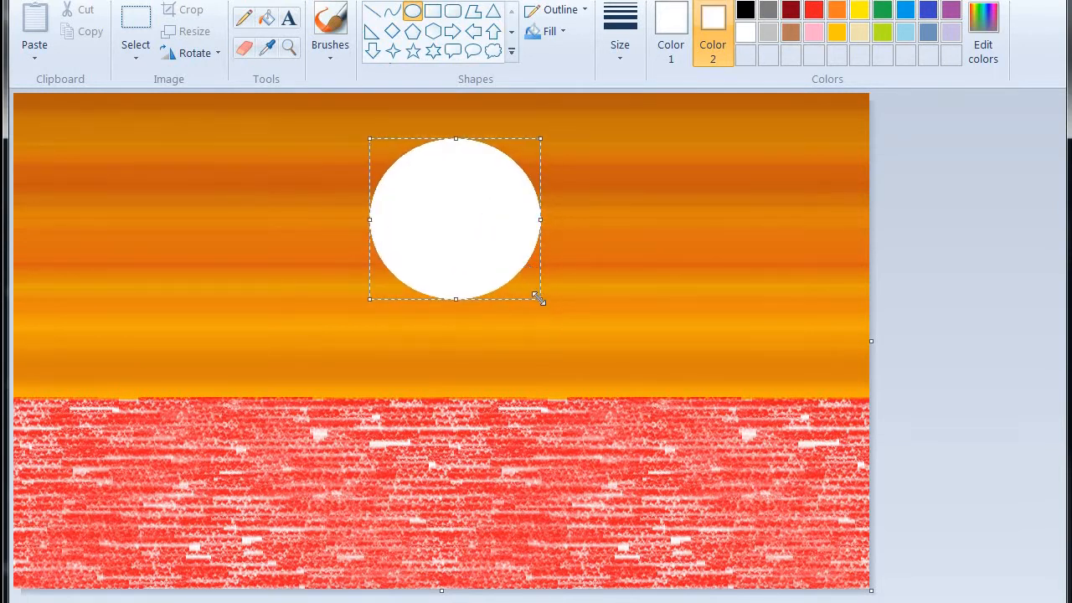
left_click_drag(534, 291, 517, 284)
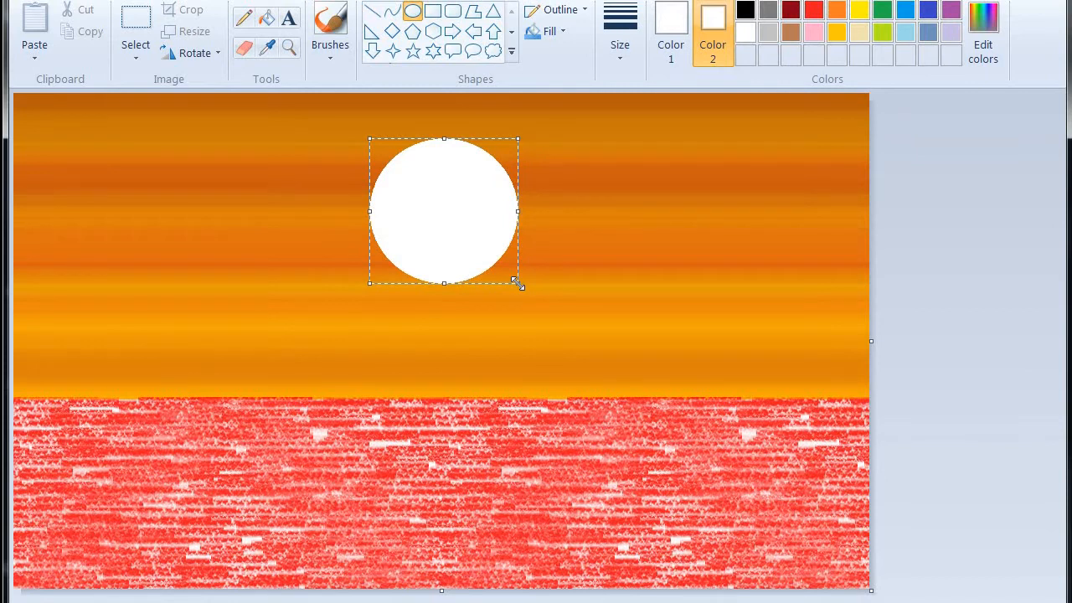
left_click(969, 257)
Paint a bumpy dark green hill silhouette with the Brush on the horizon along the canvas's left side
left_click(333, 26)
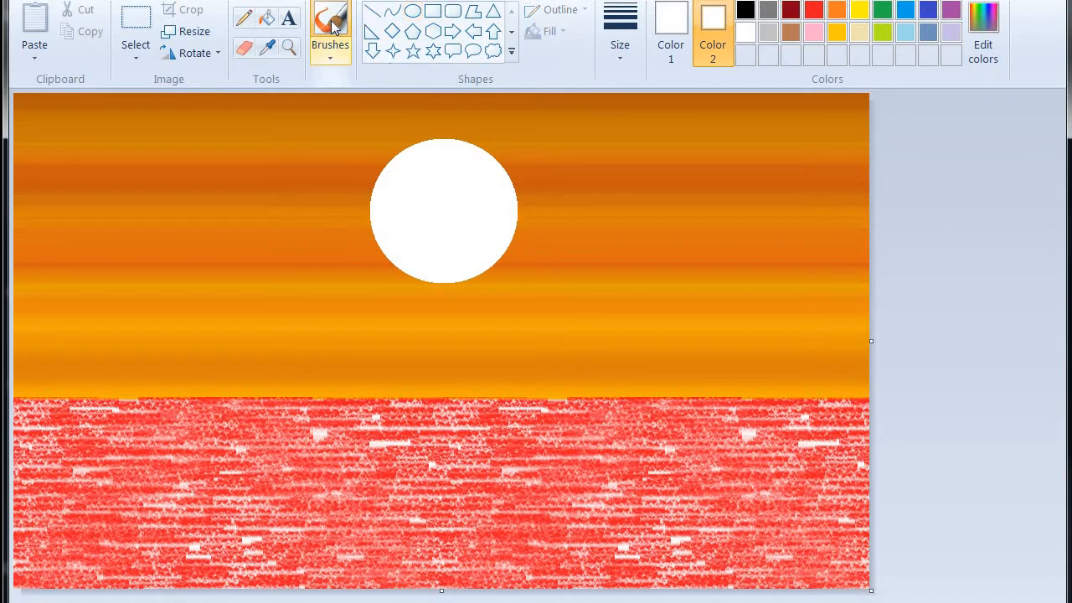
left_click(673, 46)
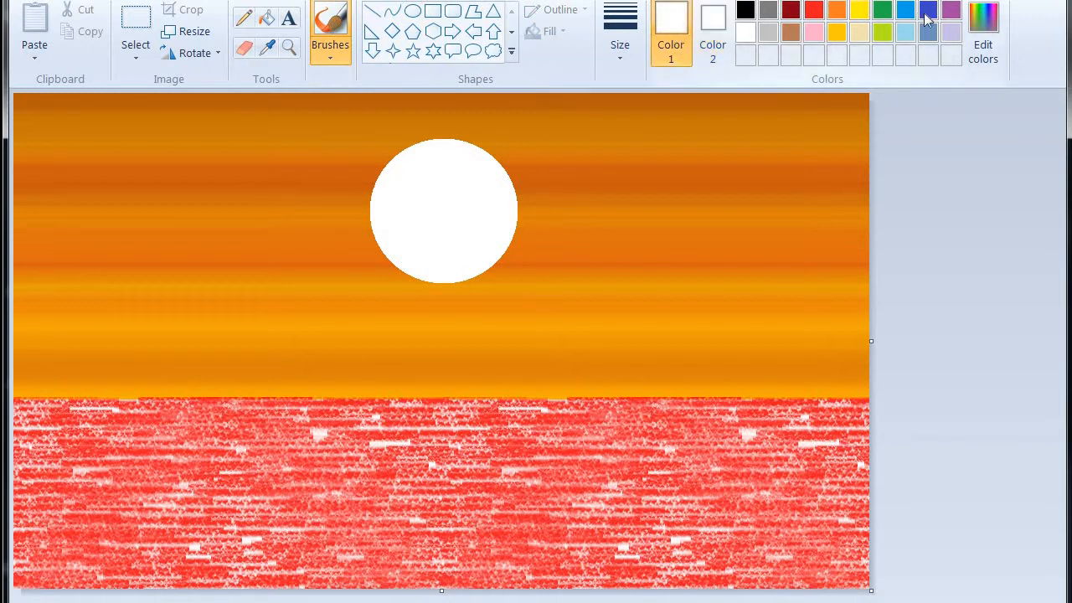
left_click(980, 37)
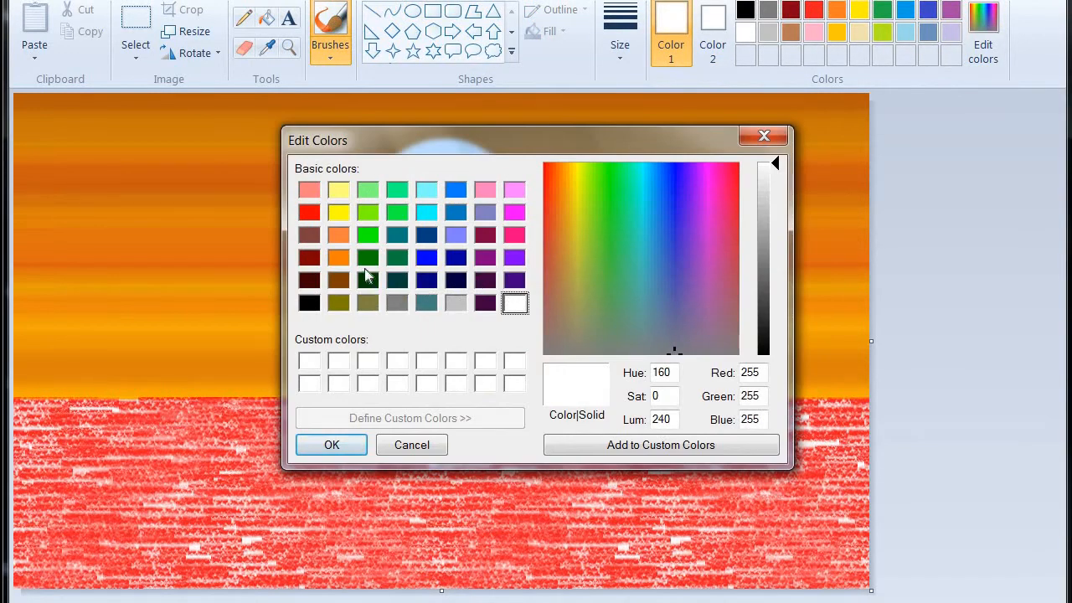
left_click(367, 280)
left_click(327, 444)
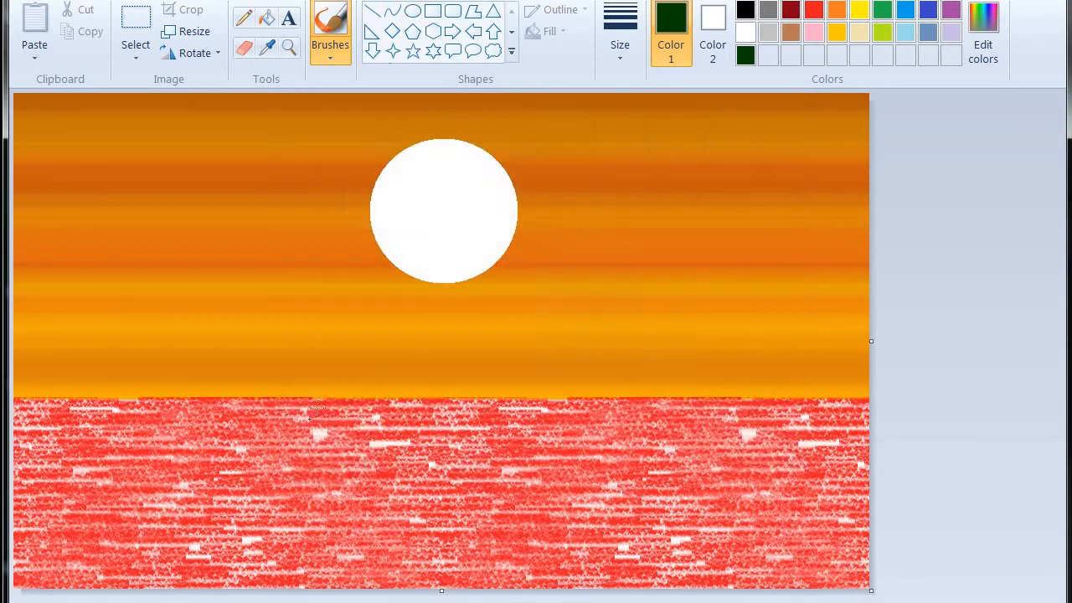
left_click(289, 276)
mouse_move(33, 366)
left_mouse_down()
mouse_move(61, 385)
mouse_move(18, 395)
mouse_move(106, 379)
mouse_move(99, 387)
mouse_move(245, 386)
mouse_move(122, 379)
mouse_move(125, 359)
mouse_move(143, 357)
mouse_move(171, 374)
mouse_move(151, 366)
mouse_move(189, 362)
mouse_move(215, 376)
mouse_move(179, 388)
mouse_move(110, 384)
mouse_move(80, 339)
mouse_move(67, 375)
mouse_move(73, 339)
mouse_move(90, 342)
mouse_move(98, 365)
mouse_move(55, 351)
mouse_move(38, 325)
mouse_move(20, 330)
mouse_move(22, 345)
mouse_move(15, 316)
mouse_move(15, 348)
left_mouse_up()
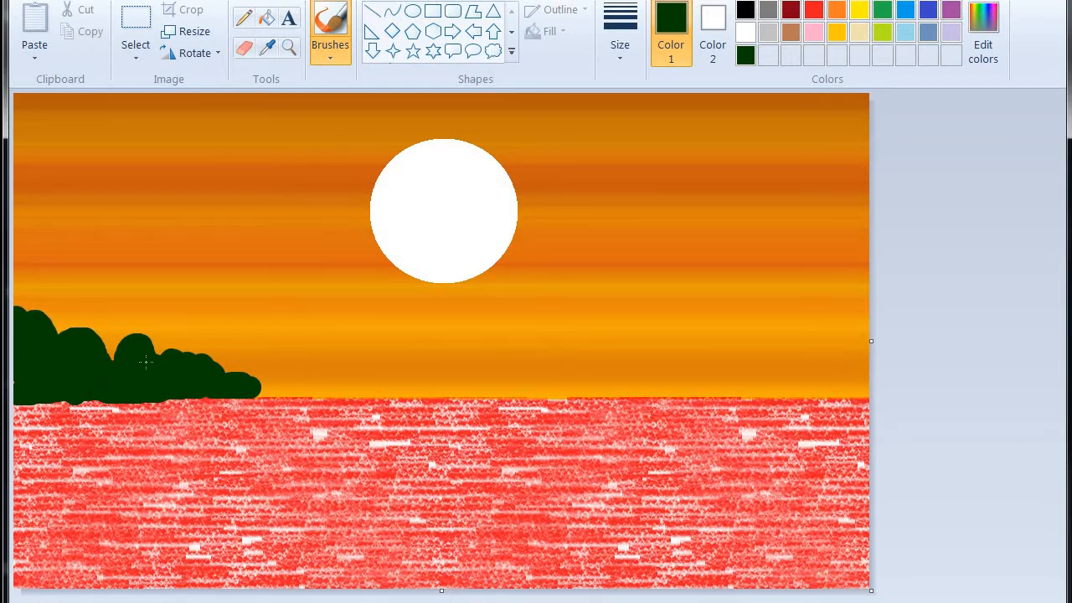
mouse_move(167, 360)
left_mouse_down()
mouse_move(211, 347)
mouse_move(249, 386)
mouse_move(334, 388)
mouse_move(241, 390)
mouse_move(260, 376)
mouse_move(324, 381)
left_mouse_up()
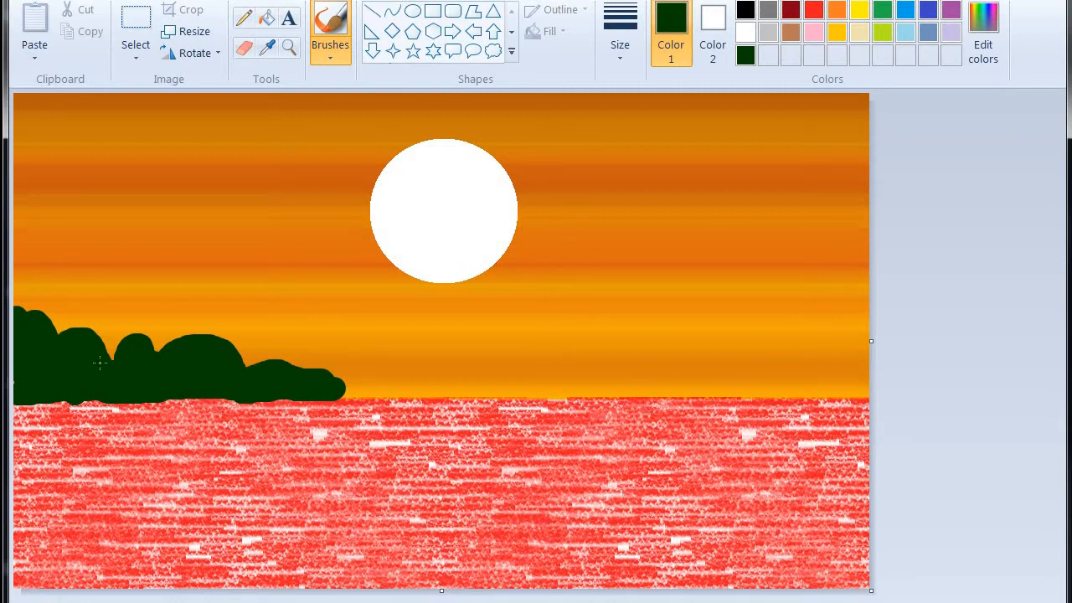
left_click_drag(71, 334, 113, 358)
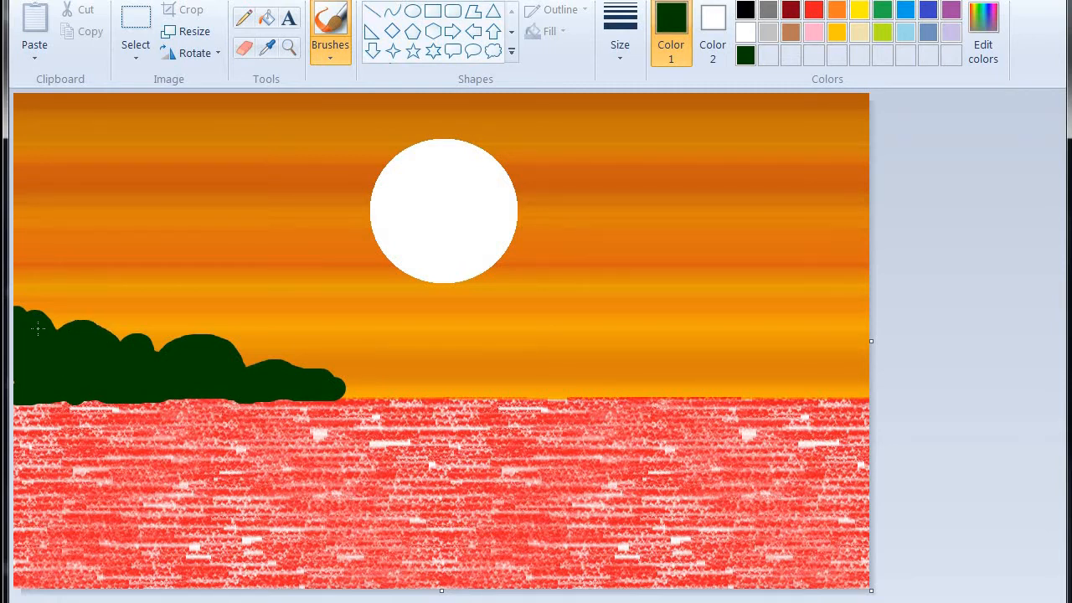
Extend the left hill's end into a thin tapering point along the horizon with a smaller dark green brush
left_click(623, 52)
left_click(665, 208)
left_click_drag(345, 393, 368, 393)
mouse_move(371, 391)
left_mouse_down()
mouse_move(387, 394)
mouse_move(358, 393)
left_mouse_up()
left_click(414, 380)
Enlarge the brush and paint a solid dark green foreground hill rising toward the canvas's lower-right corner
key("ctrl+KP_Add")
key("ctrl+KP_Add")
key("ctrl+KP_Add")
key("ctrl+KP_Add")
key("ctrl+KP_Add")
key("ctrl+KP_Add")
key("ctrl+KP_Add")
key("ctrl+KP_Add")
key("ctrl+KP_Add")
key("ctrl+KP_Add")
key("ctrl+KP_Add")
key("ctrl+KP_Add")
key("ctrl+KP_Add")
key("ctrl+KP_Add")
key("ctrl+KP_Add")
key("ctrl+KP_Add")
mouse_move(861, 455)
left_mouse_down()
mouse_move(702, 506)
mouse_move(673, 537)
mouse_move(550, 535)
mouse_move(506, 565)
mouse_move(421, 593)
mouse_move(356, 587)
mouse_move(519, 592)
mouse_move(563, 565)
mouse_move(530, 580)
mouse_move(755, 546)
mouse_move(690, 581)
mouse_move(503, 582)
mouse_move(928, 568)
mouse_move(711, 561)
mouse_move(787, 556)
mouse_move(795, 540)
mouse_move(730, 534)
mouse_move(674, 556)
mouse_move(722, 524)
mouse_move(866, 472)
mouse_move(800, 500)
left_mouse_up()
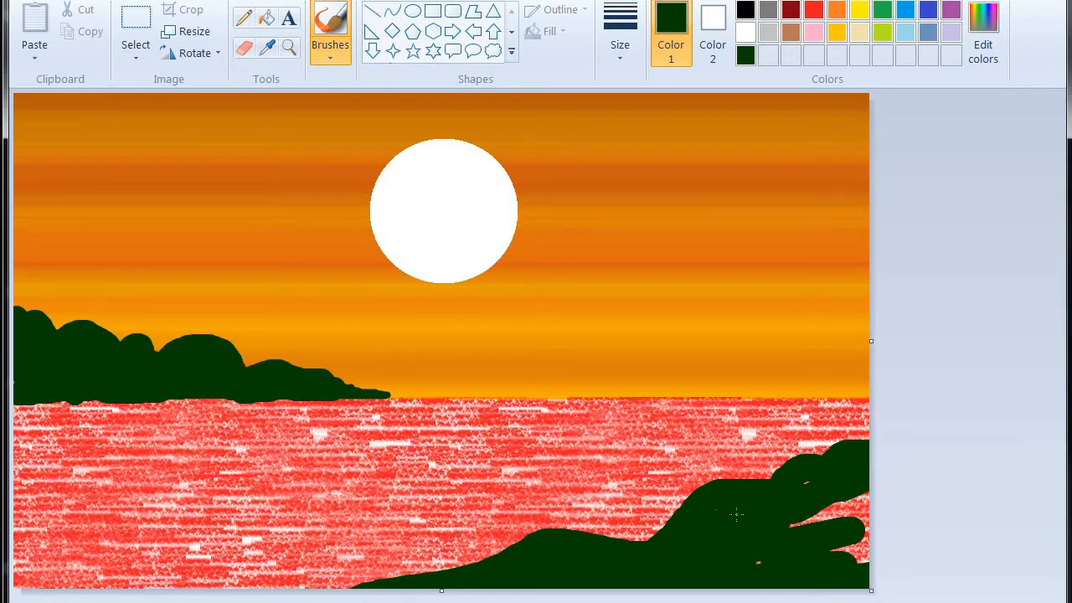
left_click_drag(736, 514, 827, 477)
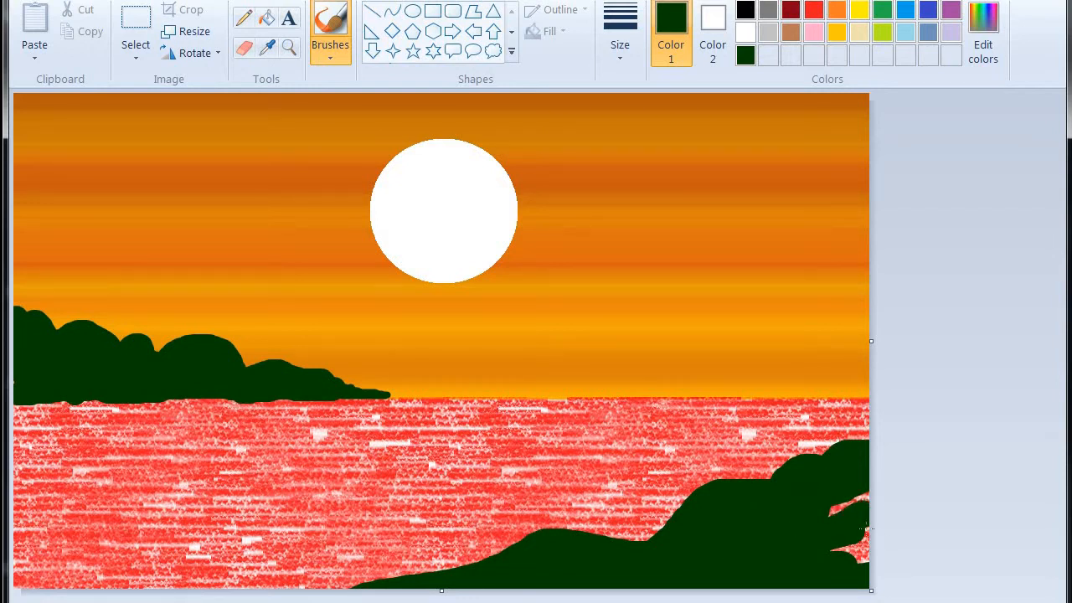
mouse_move(867, 529)
left_mouse_down()
mouse_move(839, 550)
mouse_move(859, 509)
left_mouse_up()
left_click_drag(852, 561, 868, 560)
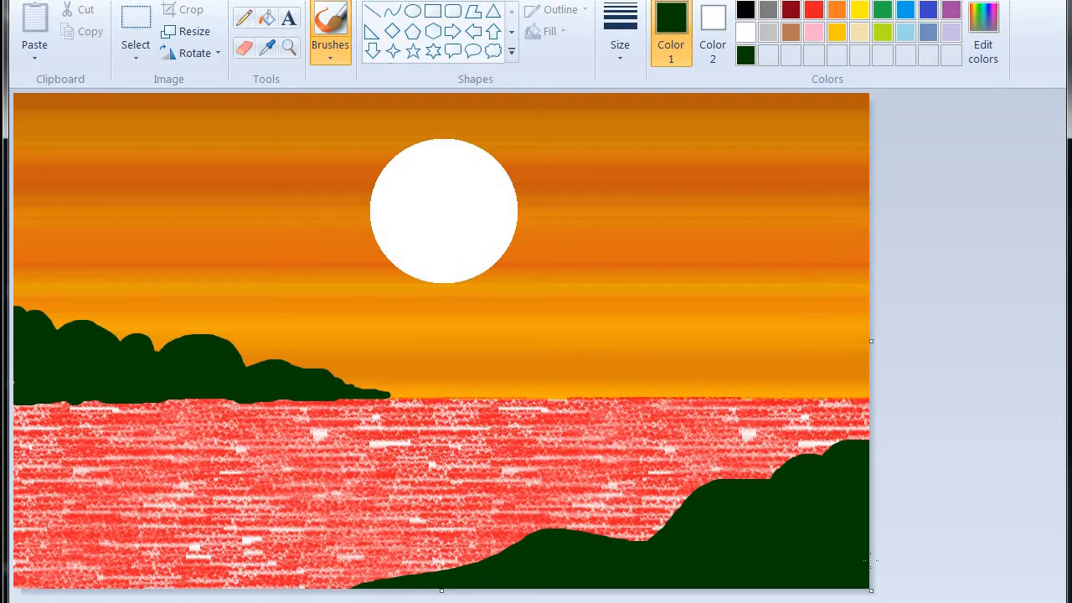
mouse_move(766, 494)
left_mouse_down()
mouse_move(772, 463)
mouse_move(842, 460)
mouse_move(895, 407)
left_mouse_up()
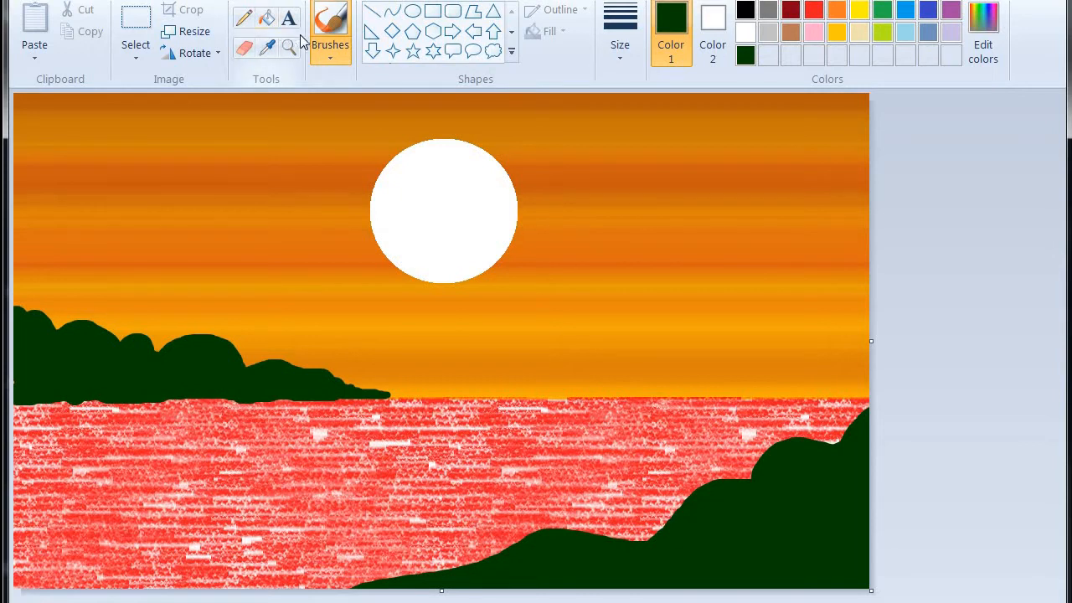
Spray a yellow Airbrush highlight just inside the upper edges of the left and foreground hills
left_click(326, 48)
left_click(448, 91)
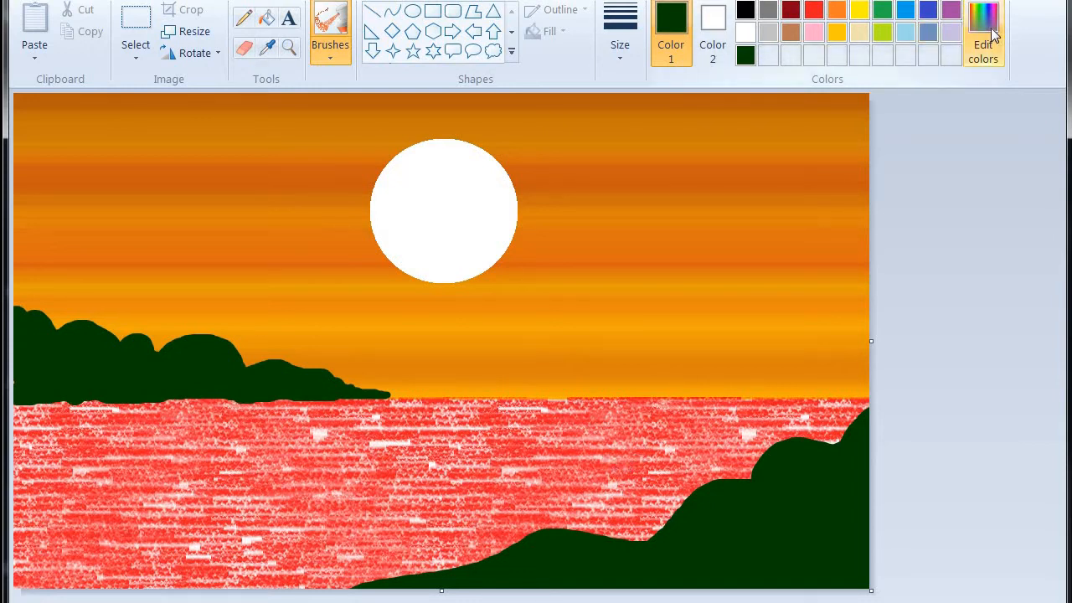
left_click(882, 32)
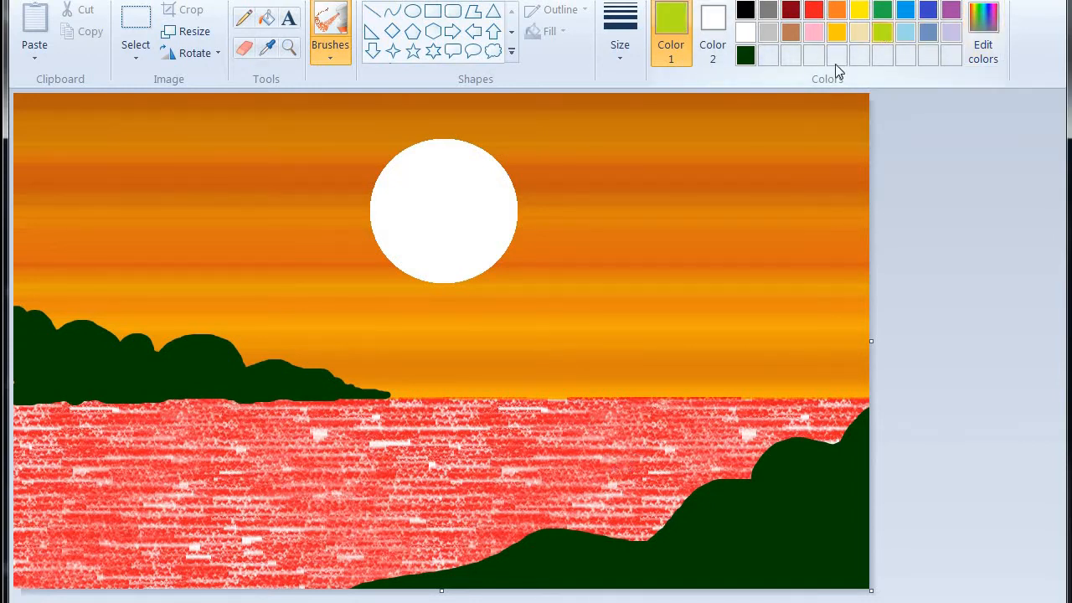
left_click(858, 10)
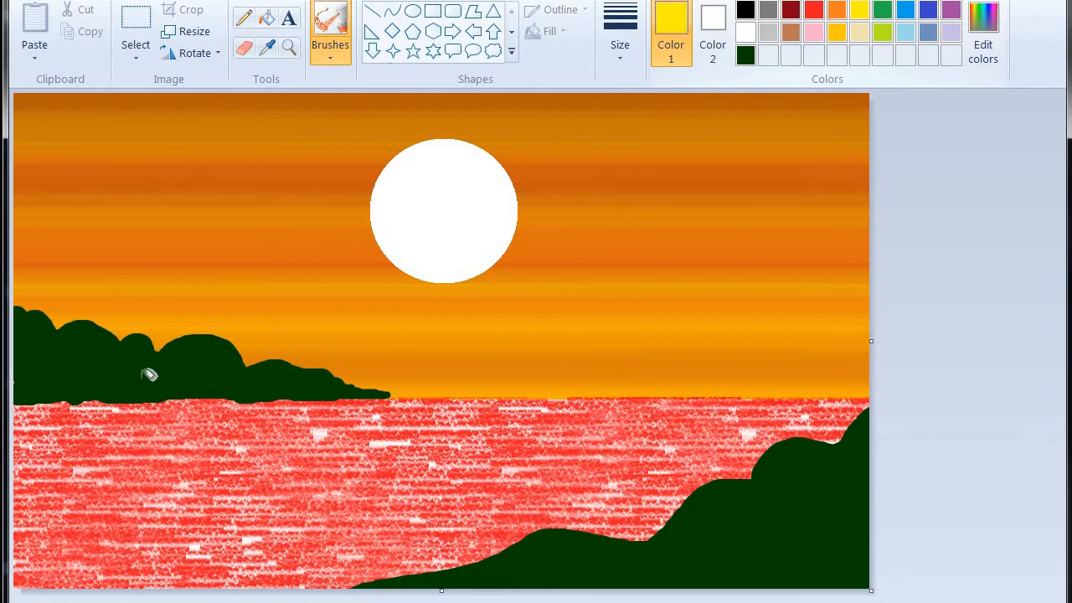
mouse_move(15, 319)
left_mouse_down()
mouse_move(38, 314)
mouse_move(112, 335)
mouse_move(62, 331)
left_mouse_up()
key("ctrl+z")
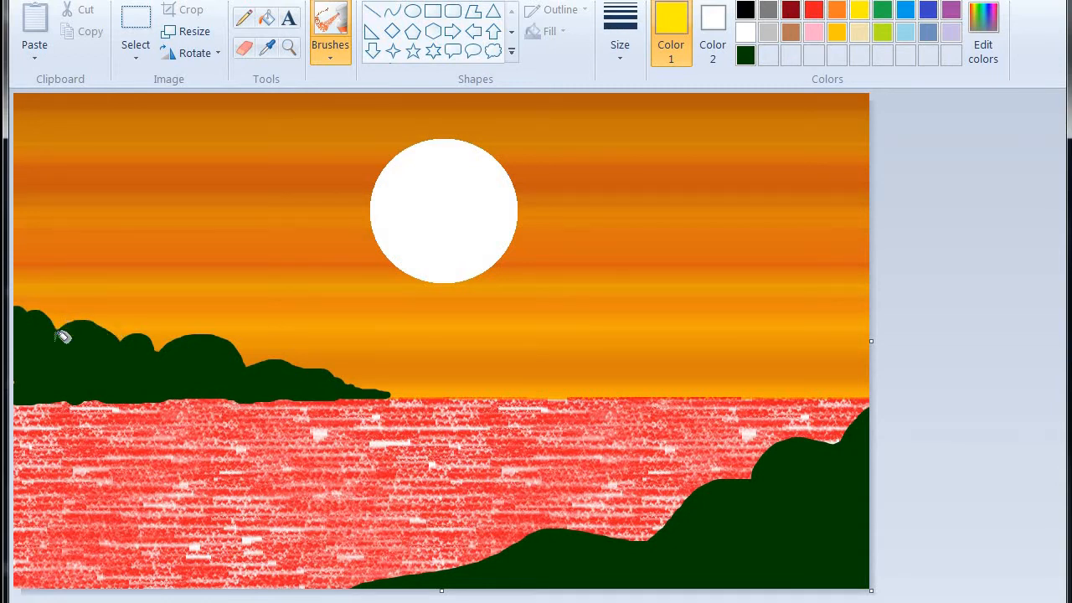
mouse_move(15, 311)
left_mouse_down()
mouse_move(59, 332)
mouse_move(95, 324)
mouse_move(129, 342)
mouse_move(141, 336)
mouse_move(161, 358)
mouse_move(222, 345)
left_mouse_up()
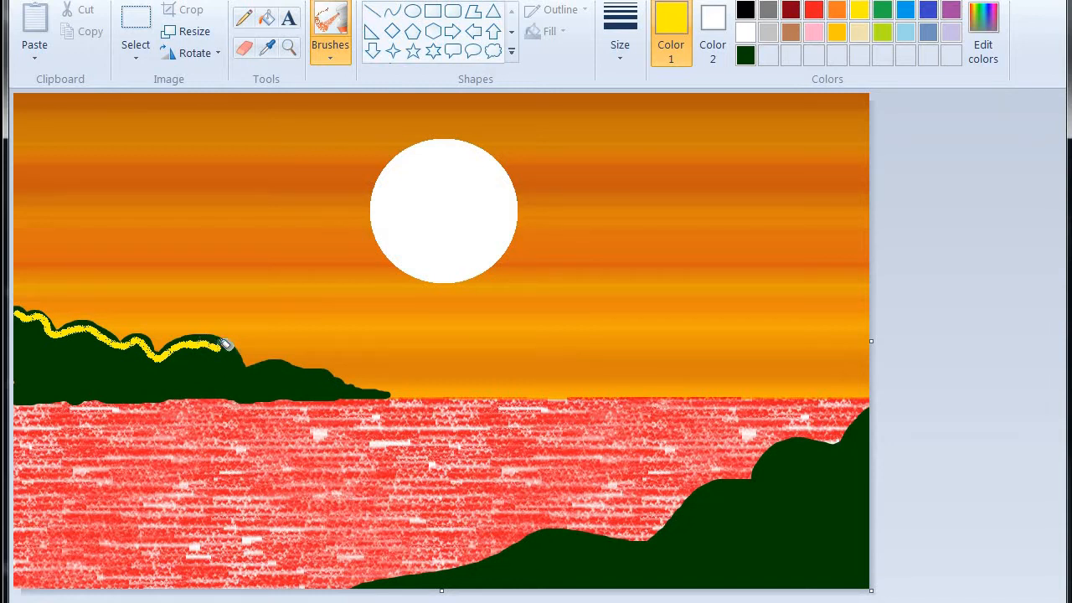
mouse_move(225, 343)
left_mouse_down()
mouse_move(255, 369)
mouse_move(274, 362)
mouse_move(379, 390)
left_mouse_up()
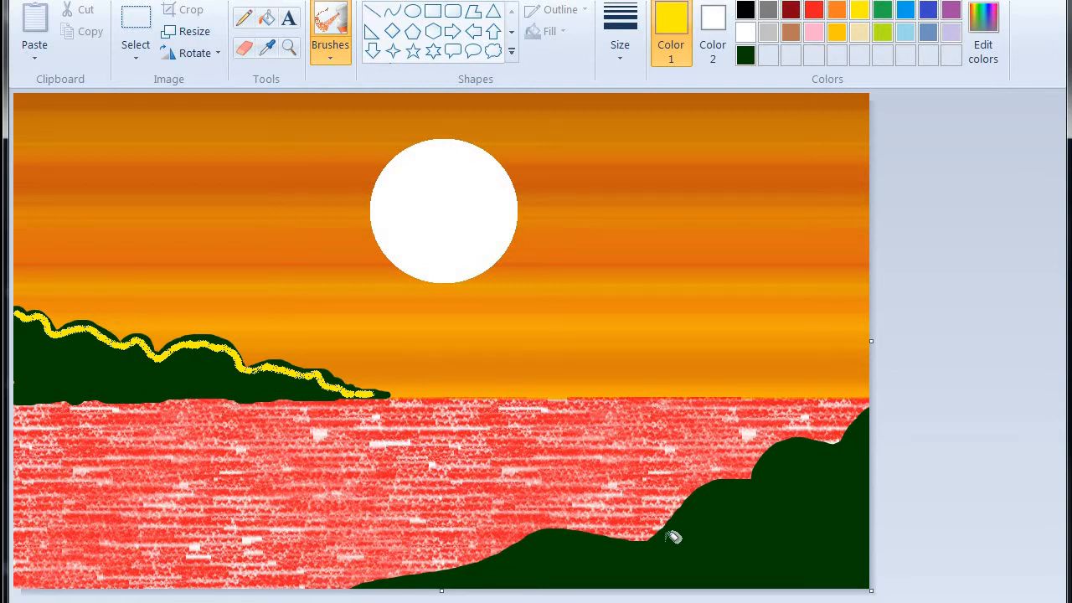
mouse_move(675, 536)
left_mouse_down()
mouse_move(714, 489)
mouse_move(766, 487)
mouse_move(777, 456)
mouse_move(795, 453)
mouse_move(782, 448)
mouse_move(846, 455)
mouse_move(863, 427)
left_mouse_up()
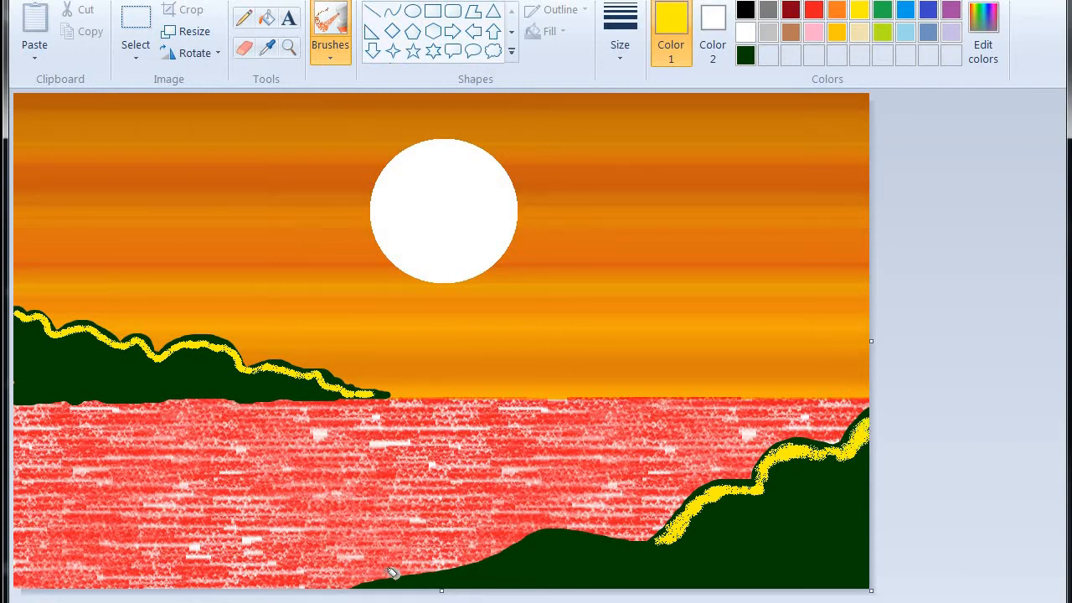
mouse_move(391, 581)
left_mouse_down()
mouse_move(419, 580)
mouse_move(399, 587)
mouse_move(462, 582)
mouse_move(554, 537)
mouse_move(545, 543)
mouse_move(574, 537)
mouse_move(648, 547)
left_mouse_up()
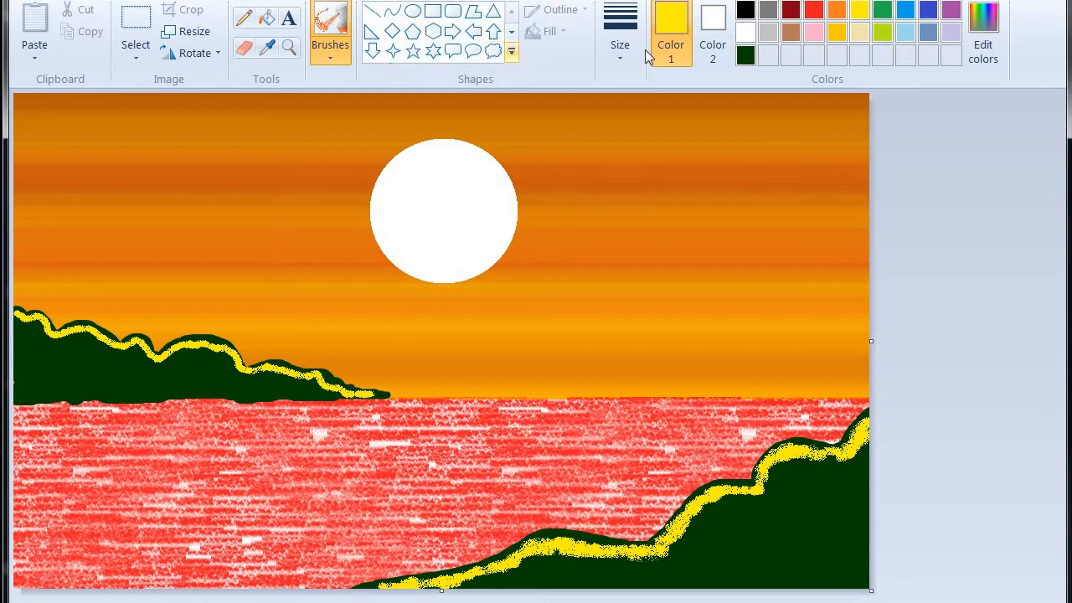
Spray a lime green band beneath the yellow highlights on both hills
left_click(881, 34)
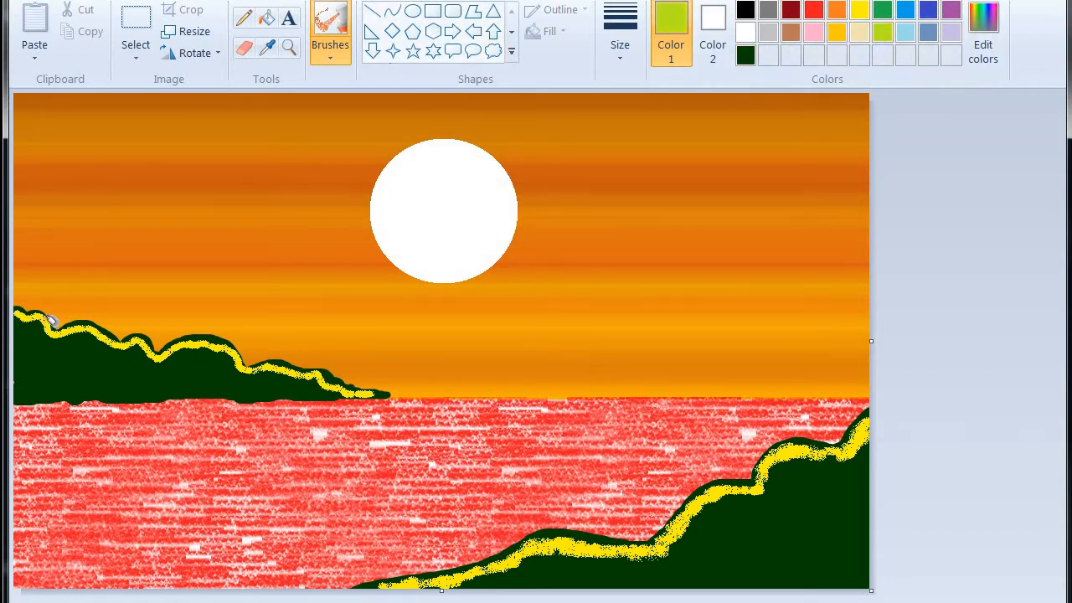
mouse_move(27, 316)
left_mouse_down()
mouse_move(33, 326)
mouse_move(41, 311)
mouse_move(49, 329)
mouse_move(74, 342)
left_mouse_up()
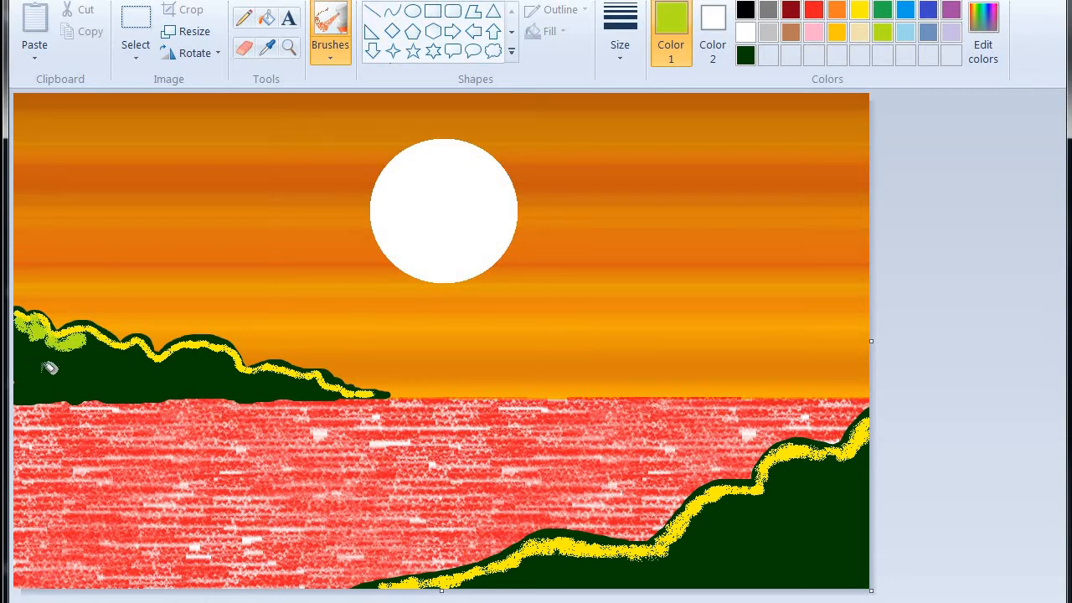
mouse_move(98, 341)
left_mouse_down()
mouse_move(77, 333)
mouse_move(139, 355)
mouse_move(127, 355)
mouse_move(148, 349)
mouse_move(134, 355)
mouse_move(166, 365)
mouse_move(204, 355)
left_mouse_up()
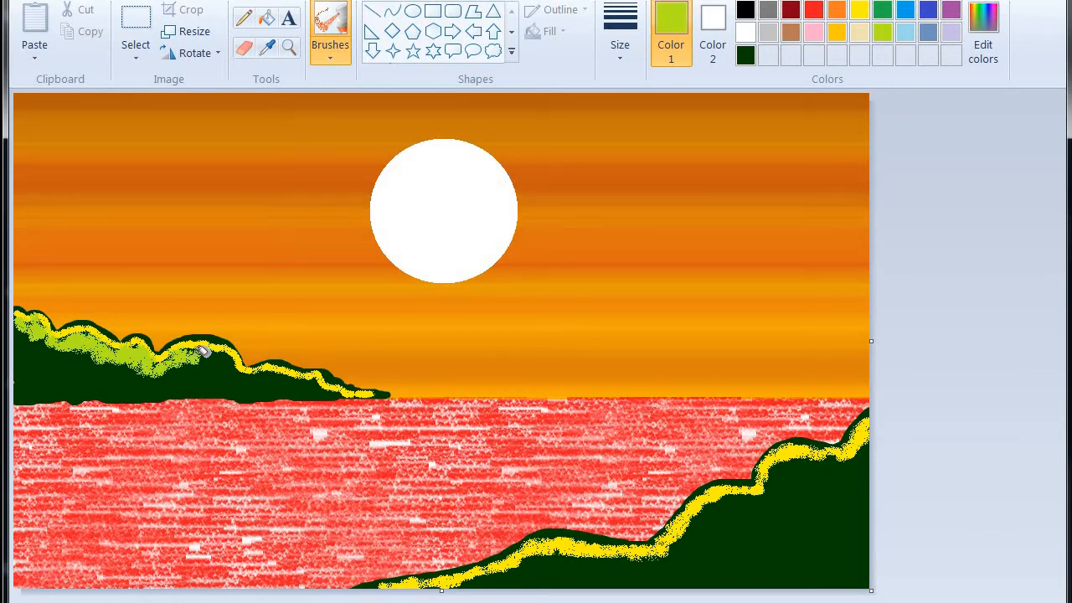
mouse_move(211, 352)
left_mouse_down()
mouse_move(199, 348)
mouse_move(222, 350)
mouse_move(239, 369)
mouse_move(290, 375)
left_mouse_up()
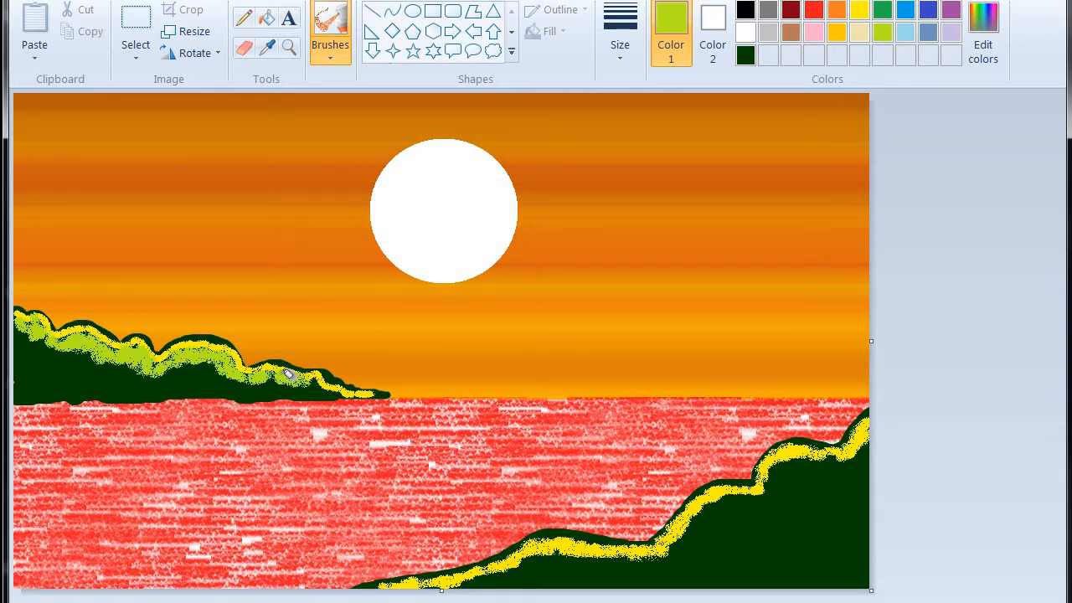
left_click_drag(321, 385, 346, 393)
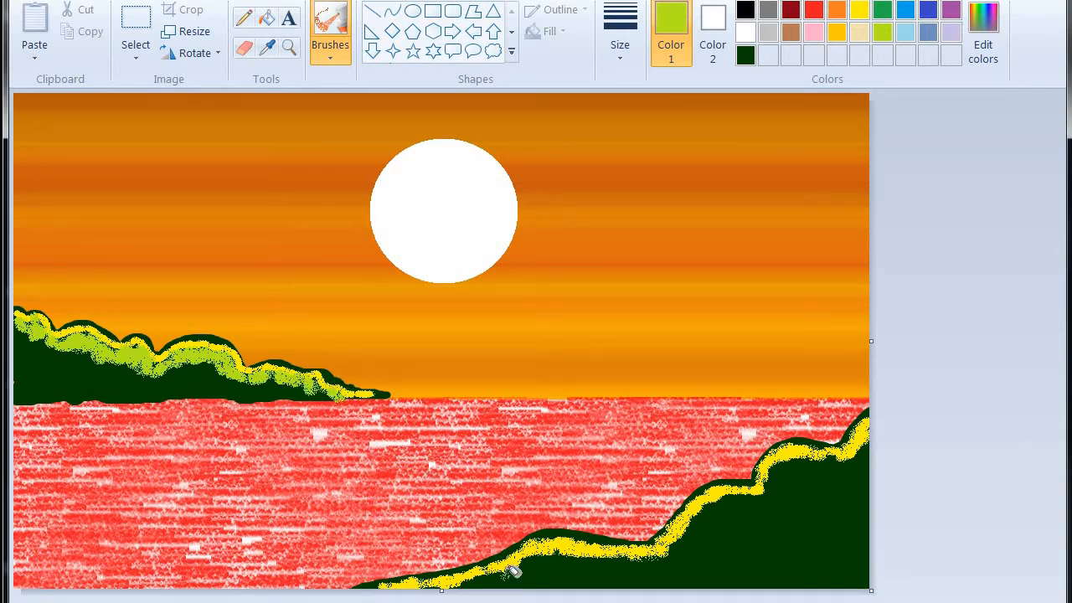
mouse_move(514, 571)
left_mouse_down()
mouse_move(476, 586)
mouse_move(558, 557)
mouse_move(538, 556)
mouse_move(570, 557)
mouse_move(554, 553)
mouse_move(646, 559)
mouse_move(689, 540)
mouse_move(718, 502)
mouse_move(764, 499)
mouse_move(749, 501)
mouse_move(786, 463)
mouse_move(867, 446)
mouse_move(846, 462)
mouse_move(860, 464)
mouse_move(793, 478)
mouse_move(825, 465)
left_mouse_up()
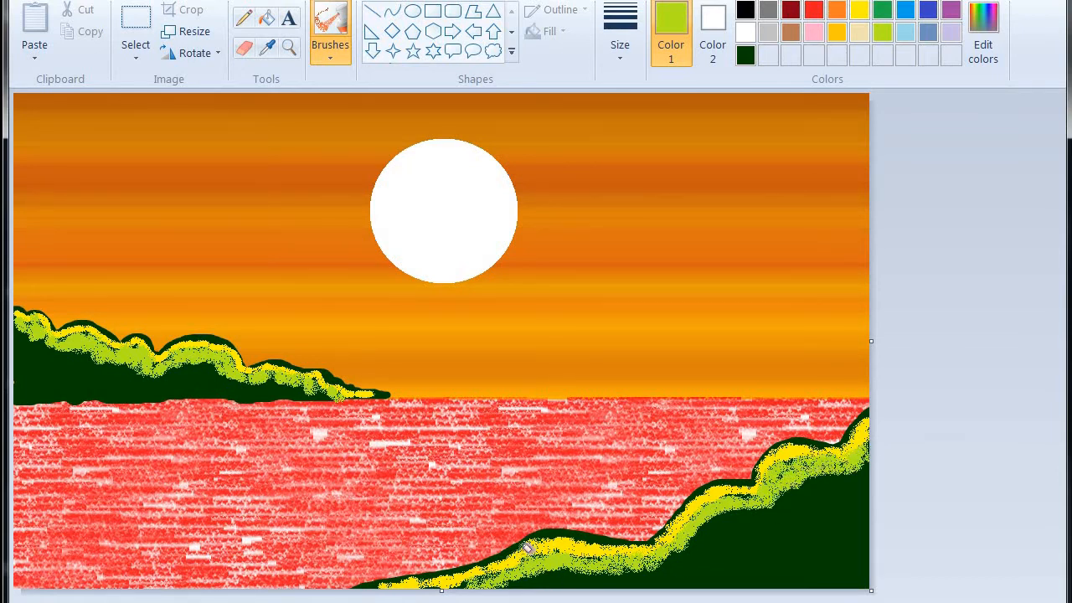
Spray a medium green band beneath the lime shading on the foreground hill and the left hill
left_click(880, 10)
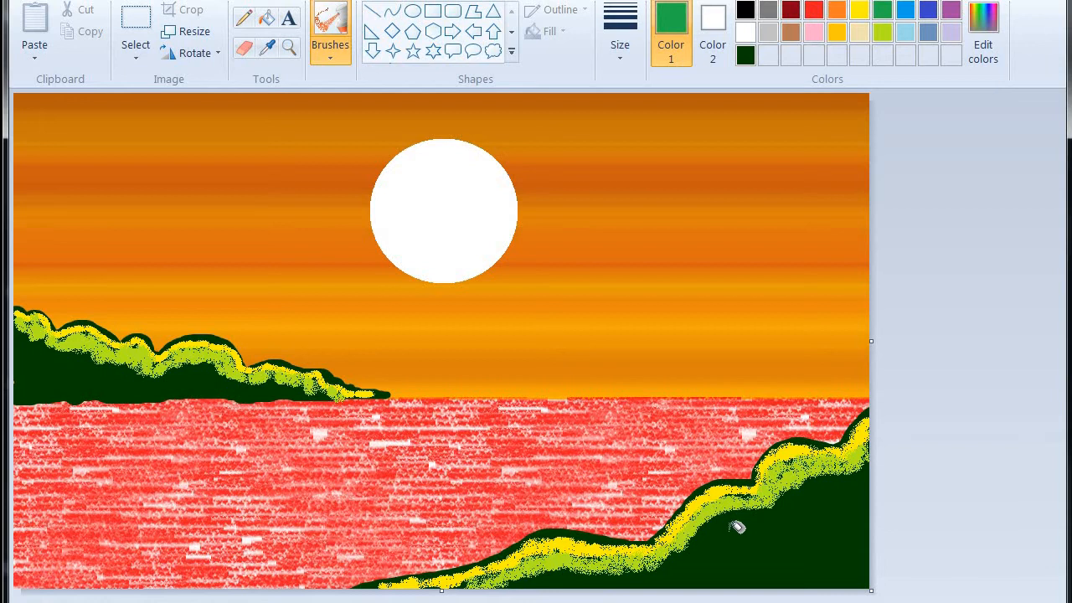
mouse_move(545, 574)
left_mouse_down()
mouse_move(507, 588)
mouse_move(588, 570)
mouse_move(565, 567)
mouse_move(659, 575)
mouse_move(675, 570)
mouse_move(678, 548)
mouse_move(668, 571)
mouse_move(681, 567)
mouse_move(723, 512)
mouse_move(769, 503)
mouse_move(753, 517)
mouse_move(802, 483)
mouse_move(865, 468)
mouse_move(812, 486)
mouse_move(849, 478)
mouse_move(858, 466)
mouse_move(873, 473)
mouse_move(850, 498)
mouse_move(861, 484)
mouse_move(860, 493)
mouse_move(835, 486)
mouse_move(744, 519)
mouse_move(675, 587)
mouse_move(625, 555)
left_mouse_up()
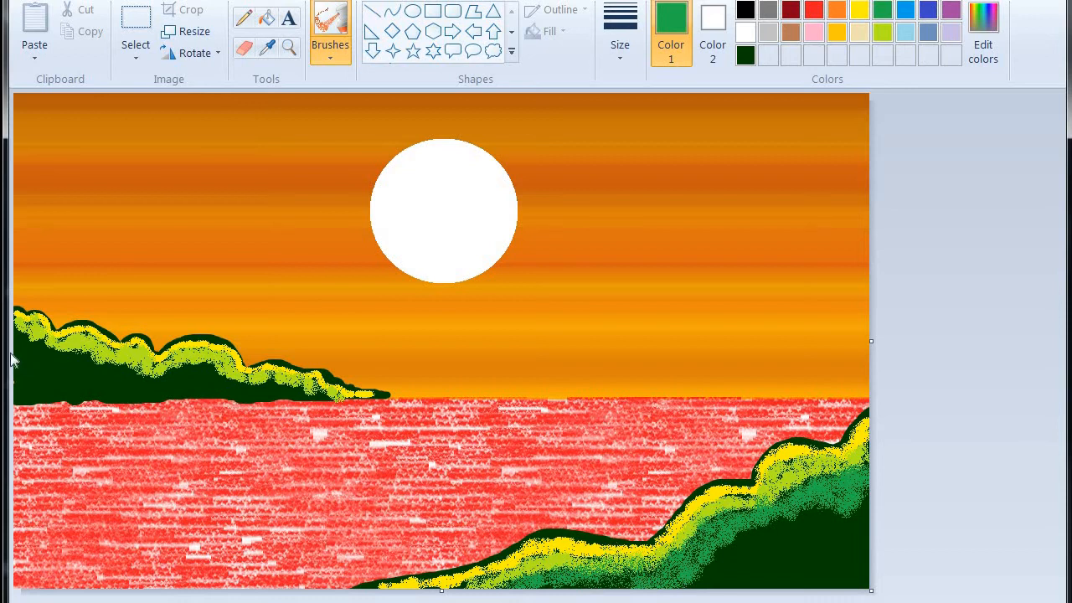
mouse_move(30, 337)
left_mouse_down()
mouse_move(18, 345)
mouse_move(18, 328)
mouse_move(28, 356)
mouse_move(80, 350)
mouse_move(107, 368)
mouse_move(169, 371)
left_mouse_up()
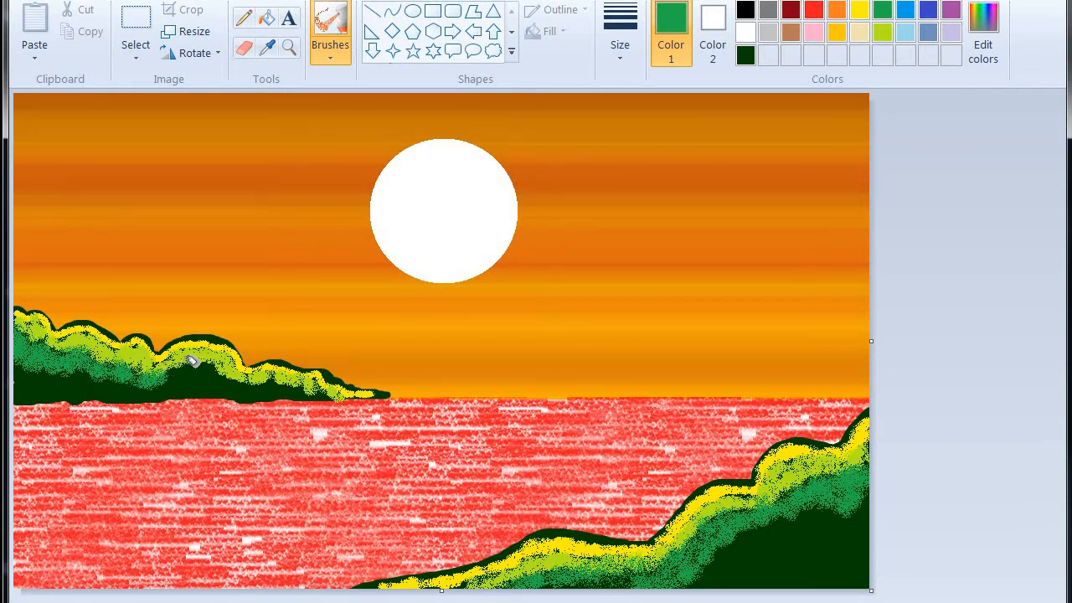
mouse_move(190, 368)
left_mouse_down()
mouse_move(186, 379)
mouse_move(202, 377)
mouse_move(191, 368)
mouse_move(234, 377)
mouse_move(223, 369)
mouse_move(236, 381)
left_mouse_up()
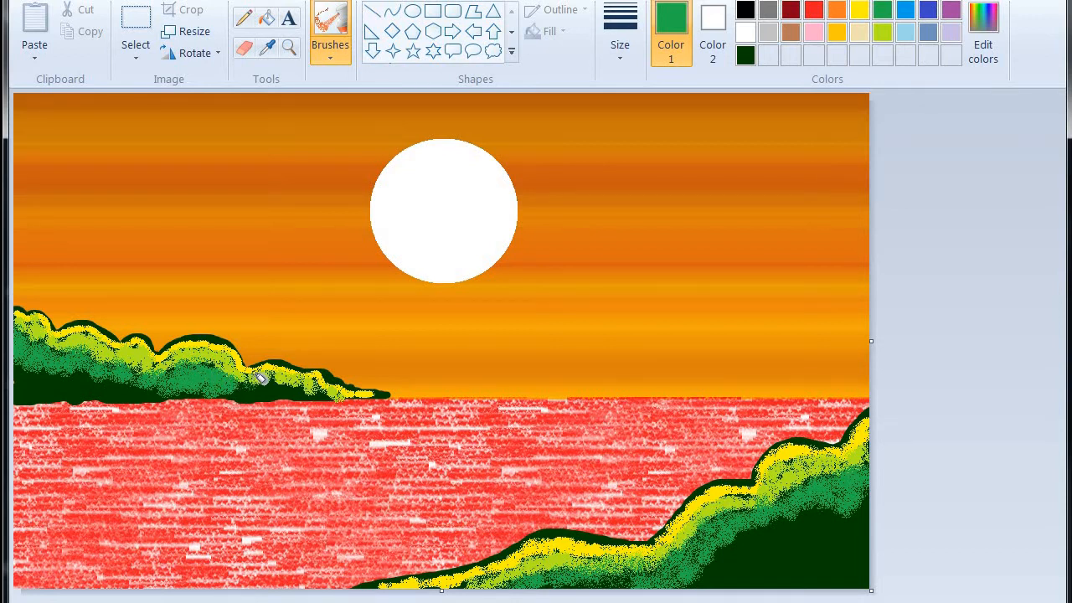
left_click_drag(260, 378, 324, 388)
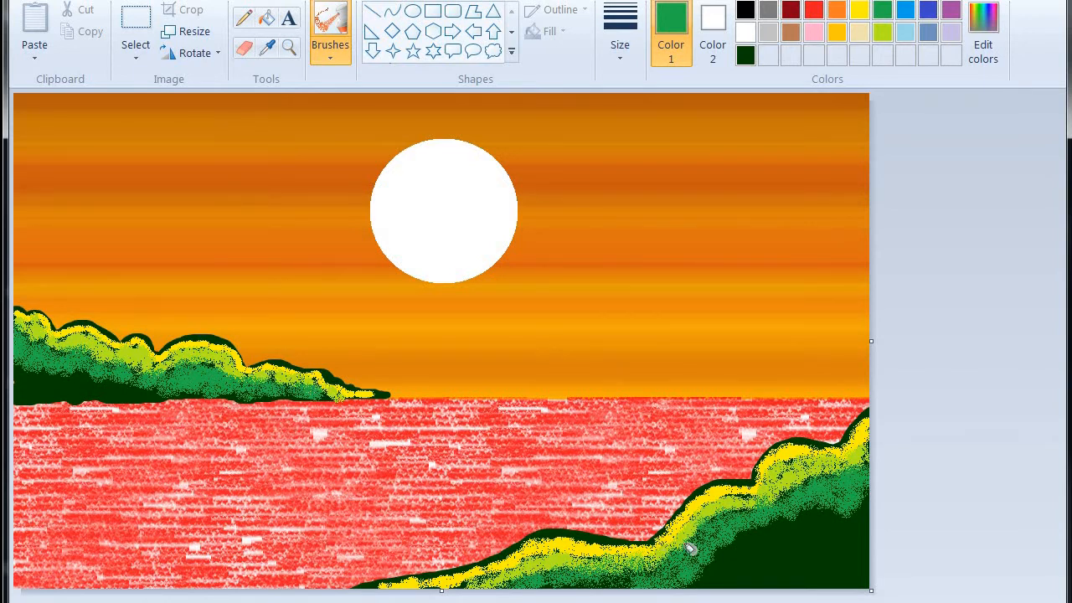
Mix a darker green and spray it with the Airbrush over the lower areas of the left and foreground hills
left_click(982, 29)
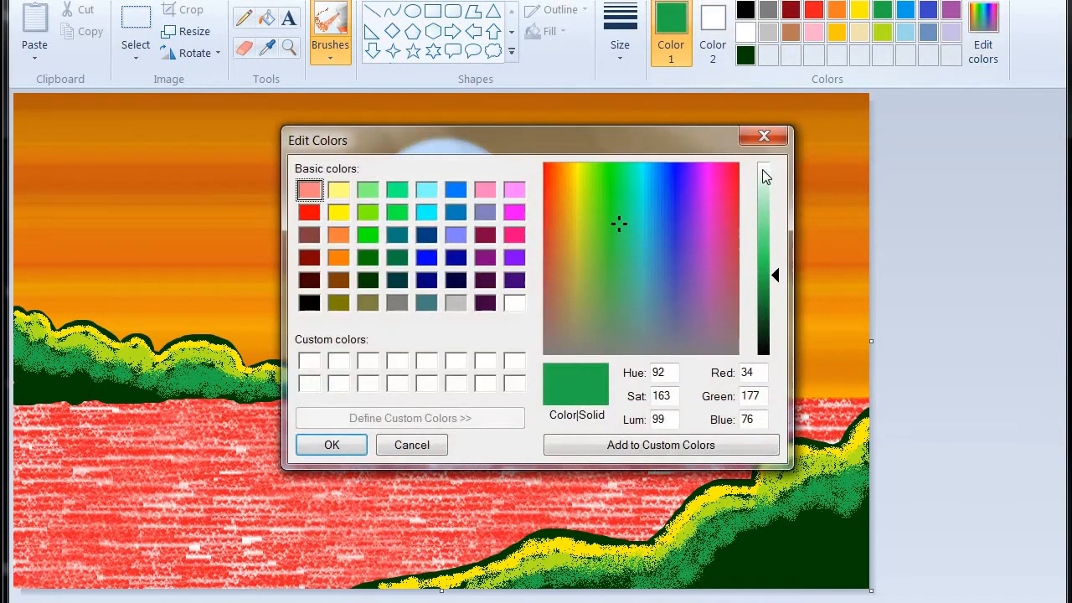
left_click(772, 288)
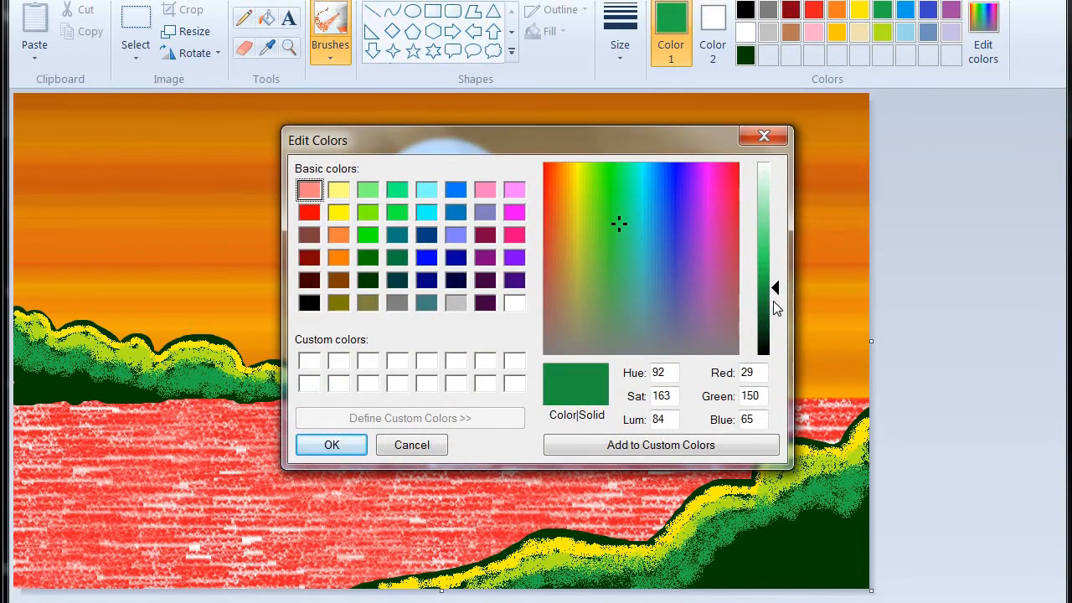
left_click(773, 301)
left_click(364, 450)
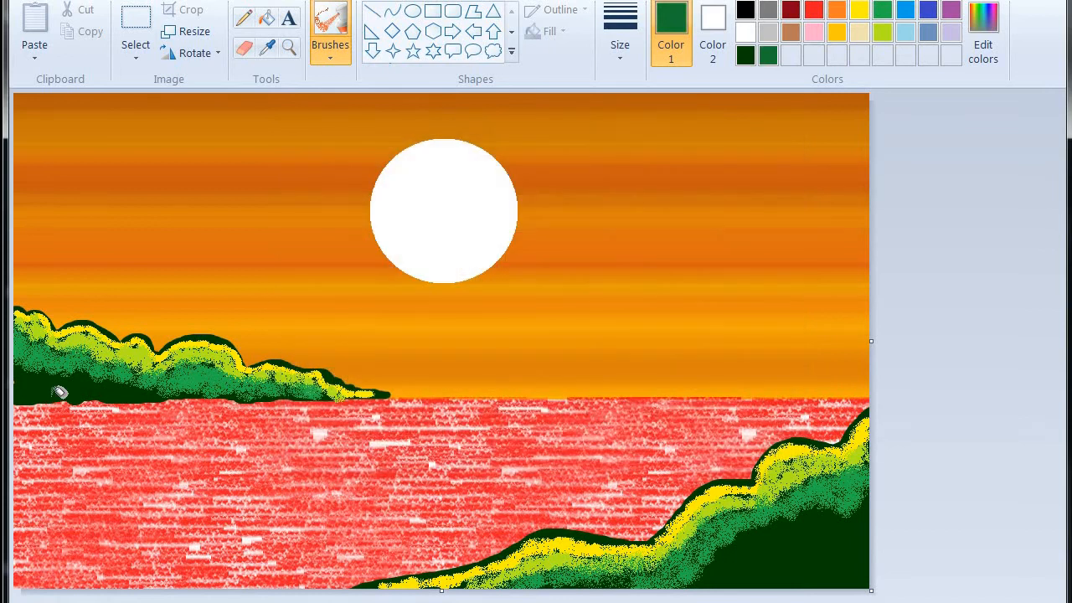
mouse_move(23, 373)
left_mouse_down()
mouse_move(91, 379)
mouse_move(83, 365)
mouse_move(148, 381)
mouse_move(10, 394)
mouse_move(195, 389)
mouse_move(180, 385)
left_mouse_up()
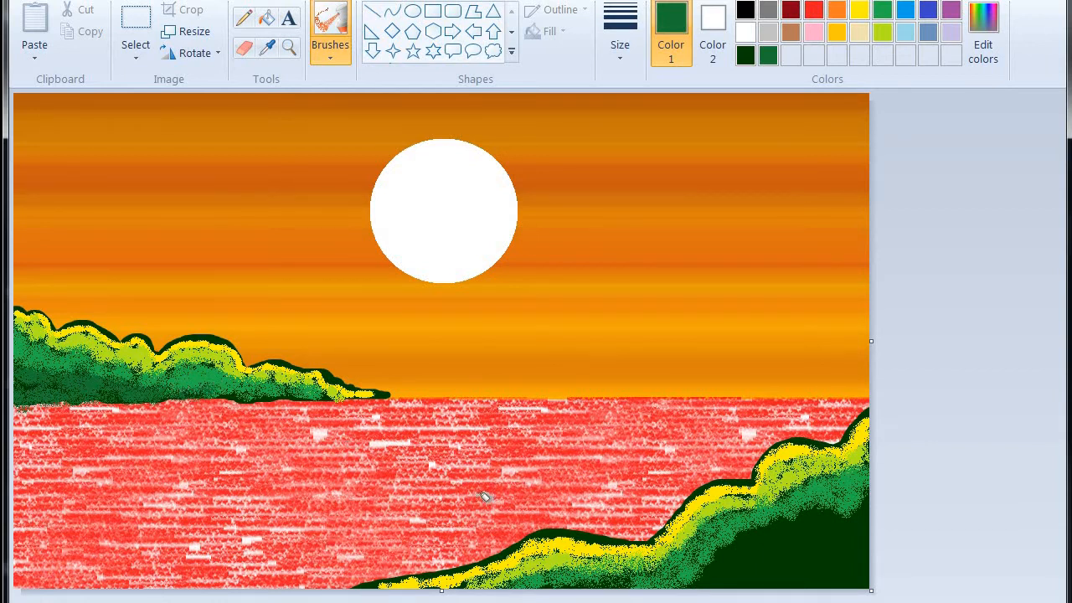
mouse_move(700, 577)
left_mouse_down()
mouse_move(737, 559)
mouse_move(751, 530)
mouse_move(778, 527)
mouse_move(772, 547)
mouse_move(826, 509)
mouse_move(865, 510)
mouse_move(871, 490)
mouse_move(843, 530)
mouse_move(839, 515)
mouse_move(824, 546)
mouse_move(742, 563)
mouse_move(765, 547)
mouse_move(736, 565)
mouse_move(769, 561)
left_mouse_up()
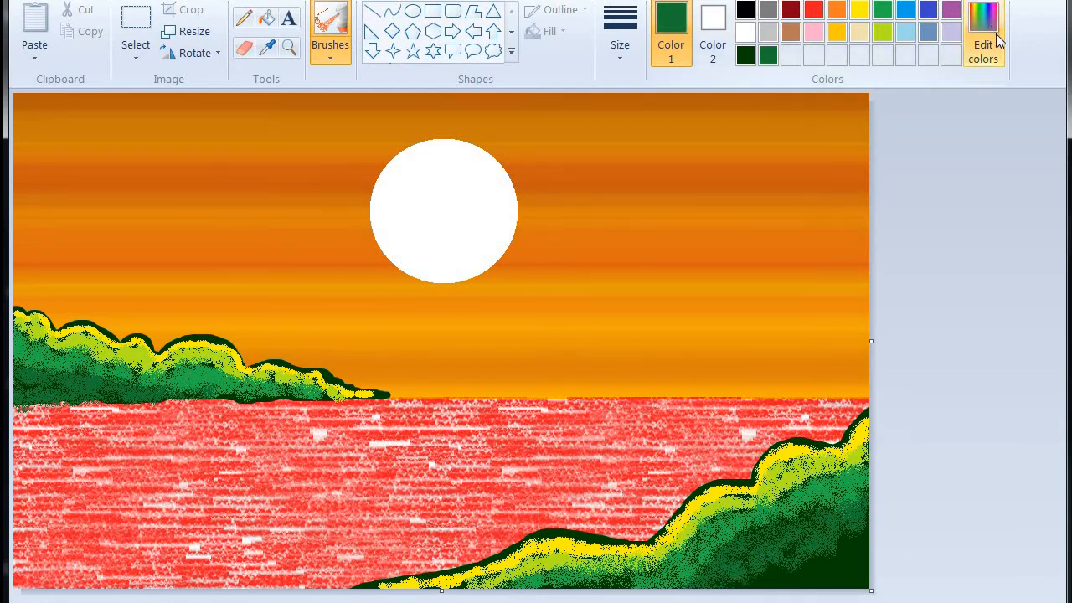
Darken the green to RGB 19, 98, 43 and spray it over the foreground hill's lower-right corner and the left hill's base
left_click(993, 33)
left_click_drag(775, 306, 773, 311)
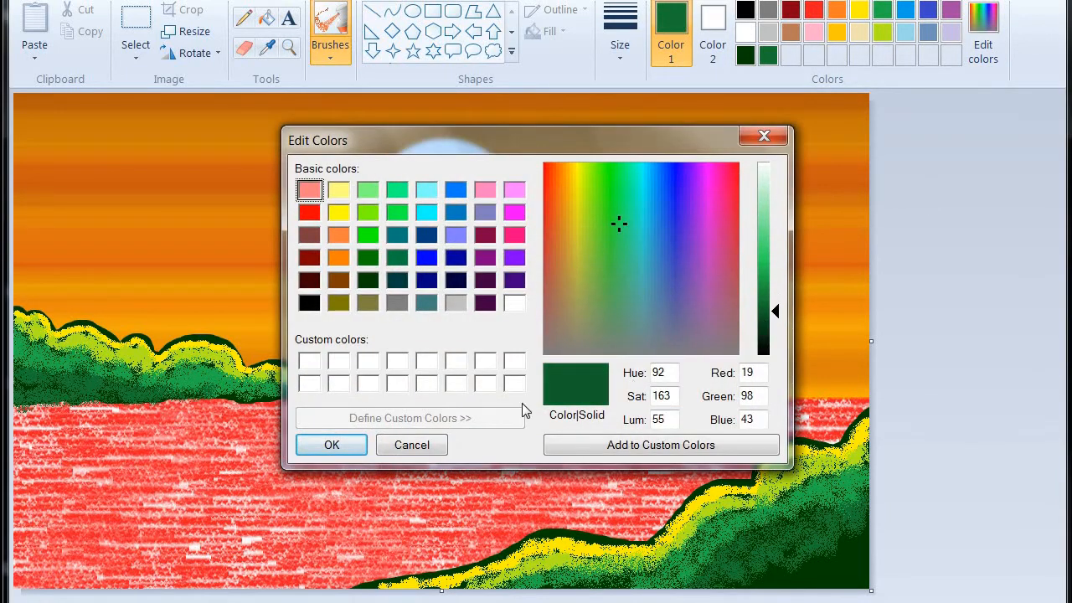
left_click(332, 446)
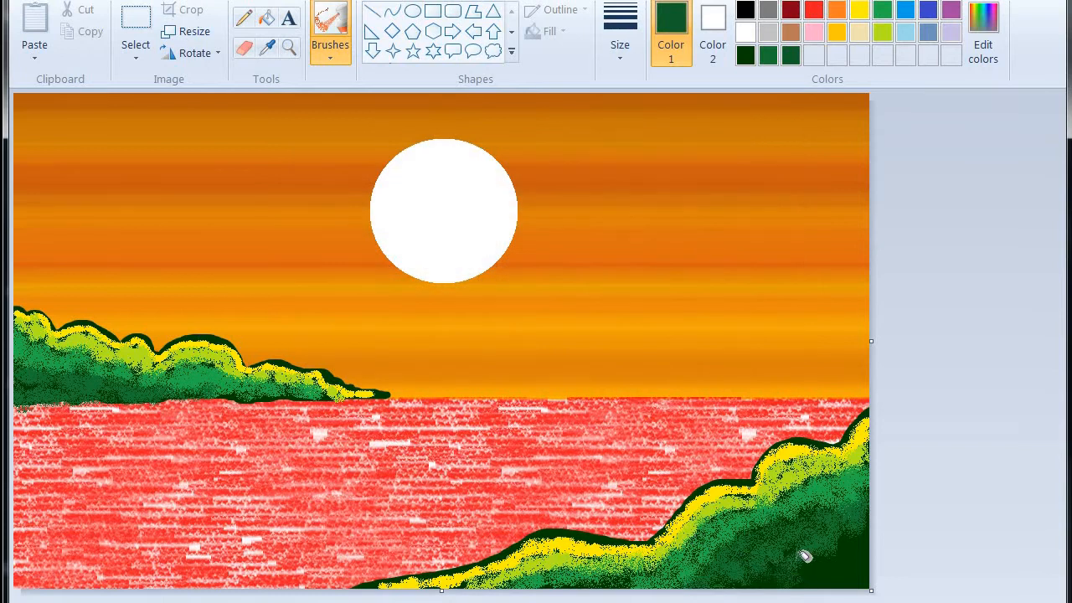
mouse_move(792, 576)
left_mouse_down()
mouse_move(857, 531)
mouse_move(835, 567)
mouse_move(866, 567)
mouse_move(868, 576)
mouse_move(868, 567)
mouse_move(854, 576)
left_mouse_up()
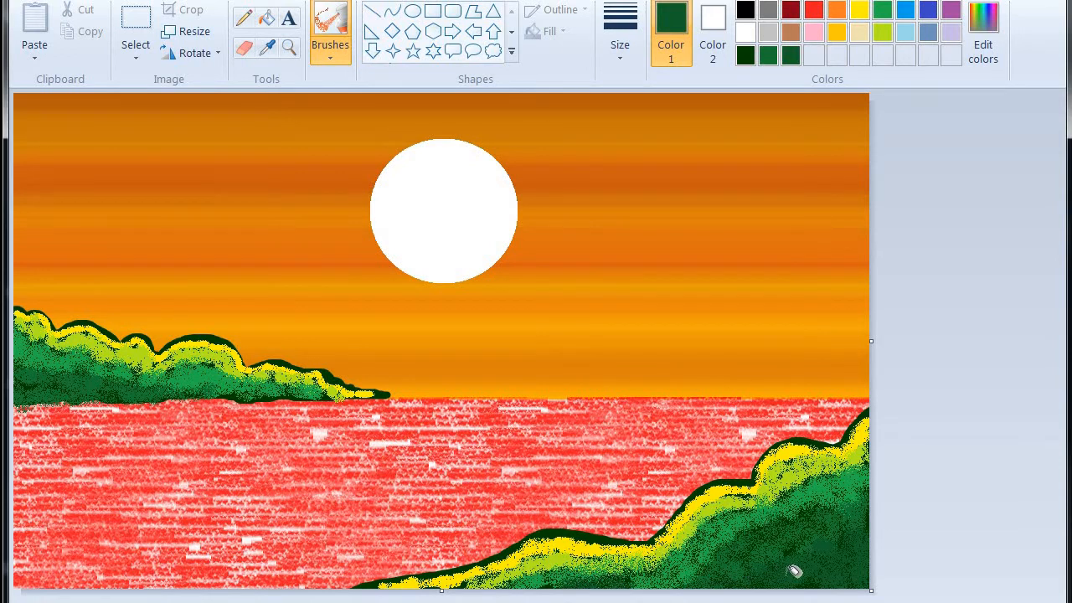
mouse_move(42, 379)
left_mouse_down()
mouse_move(31, 379)
mouse_move(301, 395)
left_mouse_up()
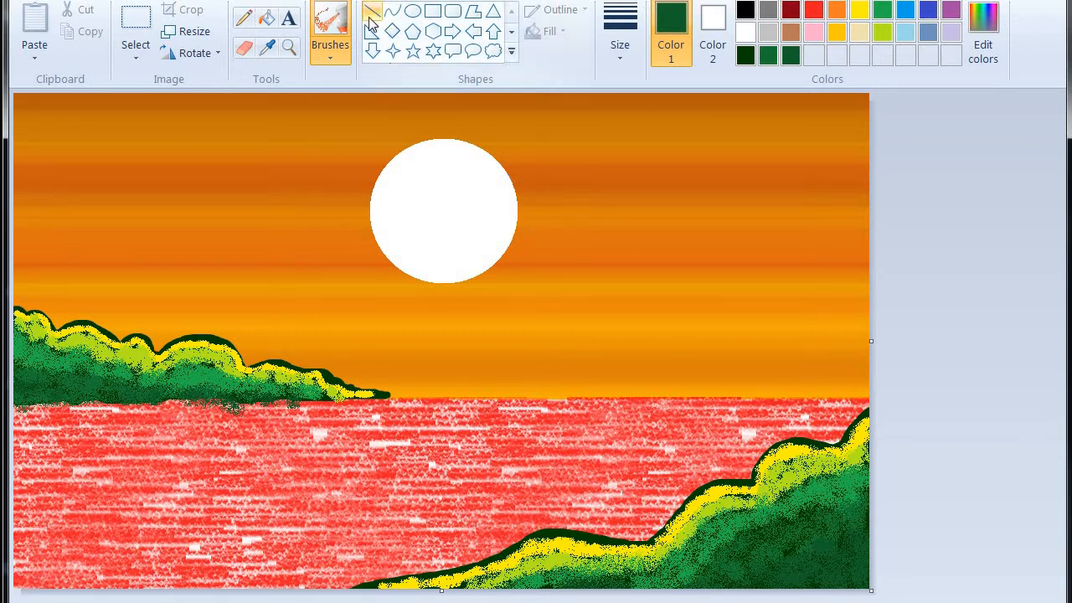
Switch to the Oil brush at a smaller size, with the hill outline's dark green darkened to near black
left_click(330, 46)
left_click(329, 90)
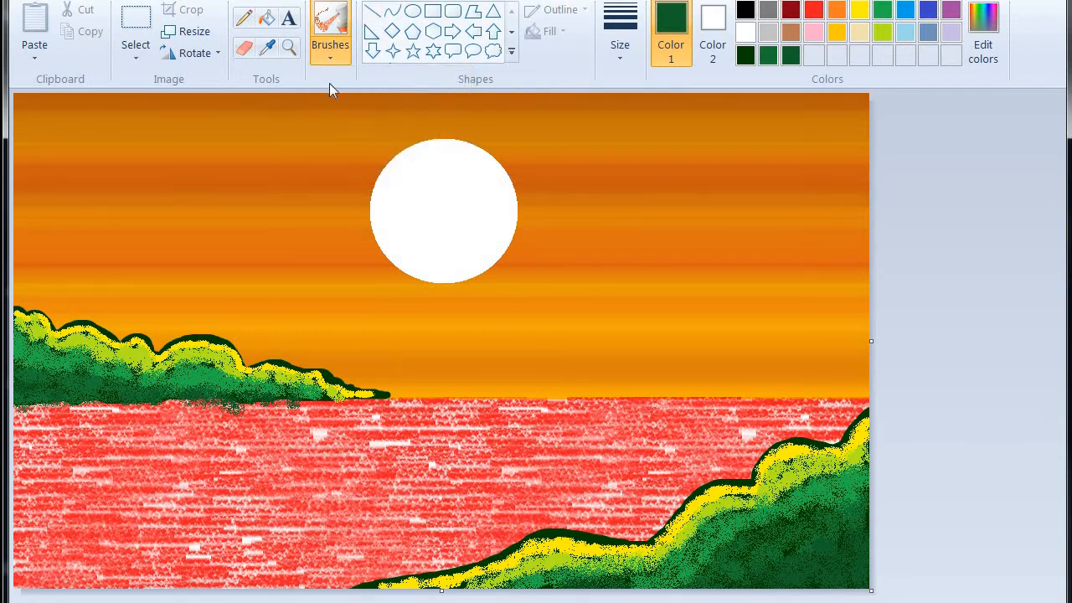
left_click(330, 51)
left_click(335, 123)
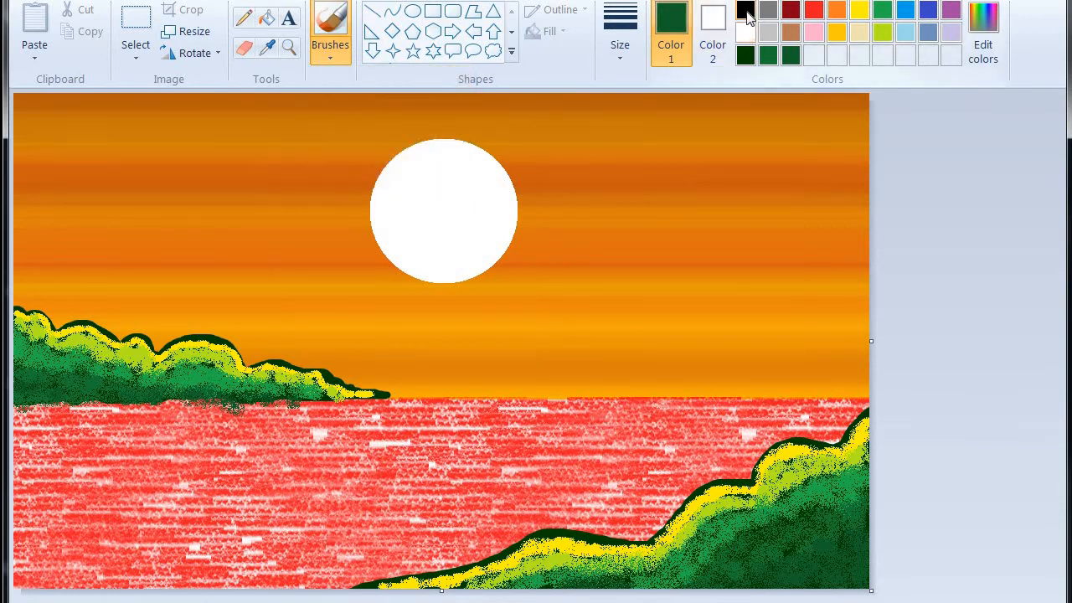
left_click(746, 10)
left_click(744, 55)
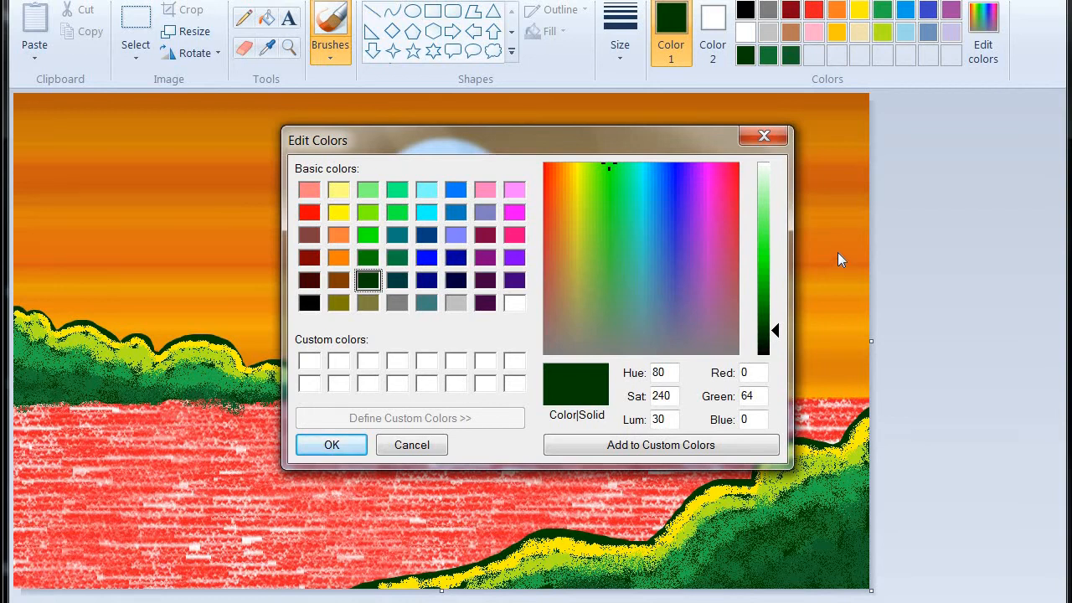
left_click_drag(770, 335, 772, 342)
left_click(332, 444)
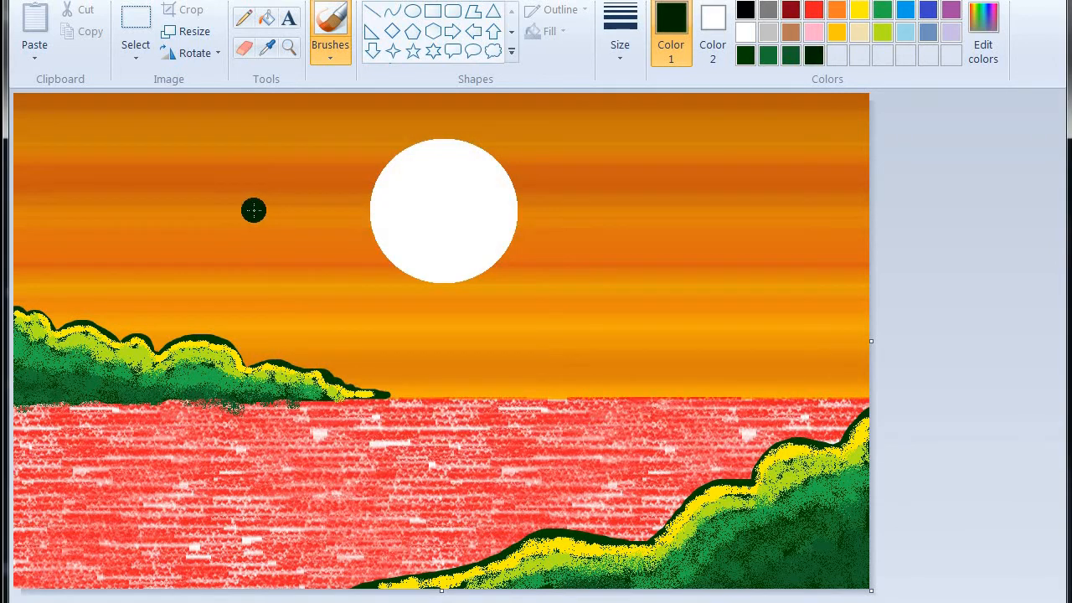
left_click(620, 33)
left_click(661, 168)
mouse_move(227, 228)
left_mouse_down()
mouse_move(343, 227)
mouse_move(535, 155)
mouse_move(811, 116)
mouse_move(890, 130)
left_mouse_up()
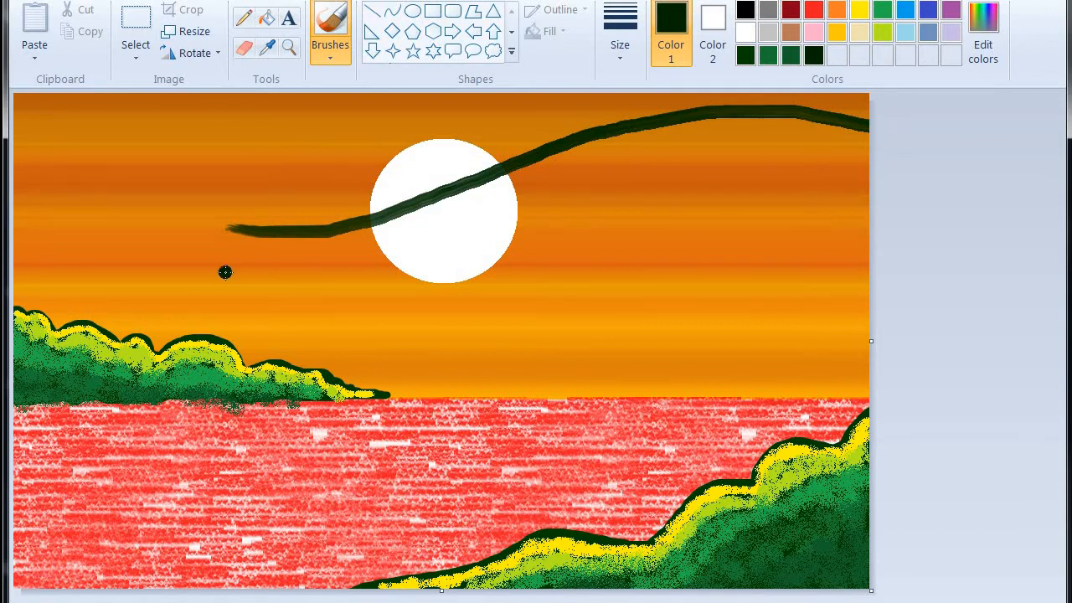
key("ctrl+z")
left_click_drag(299, 258, 774, 99)
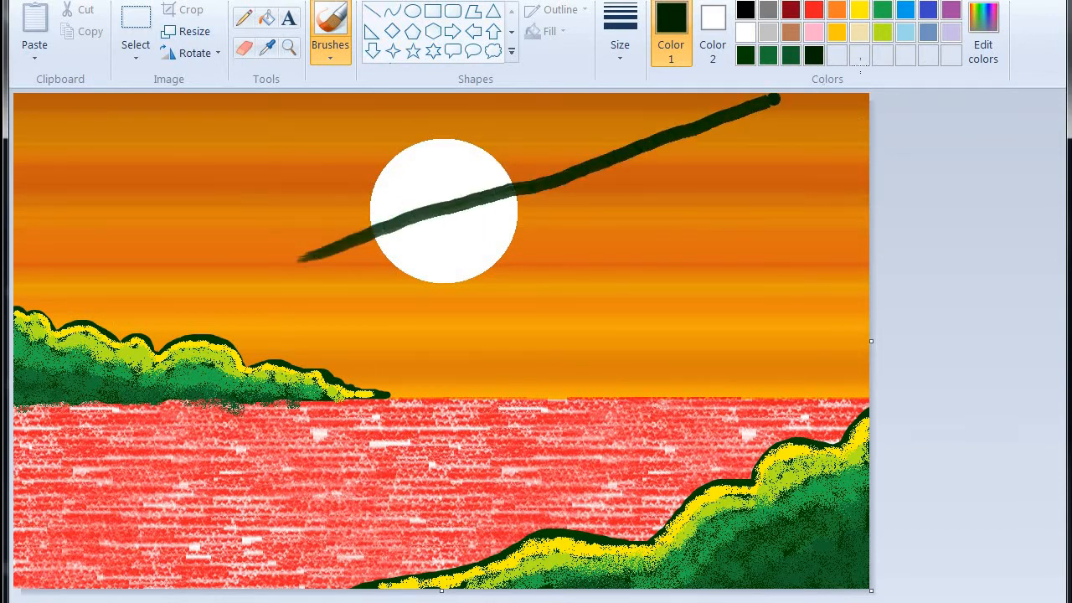
key("ctrl+z")
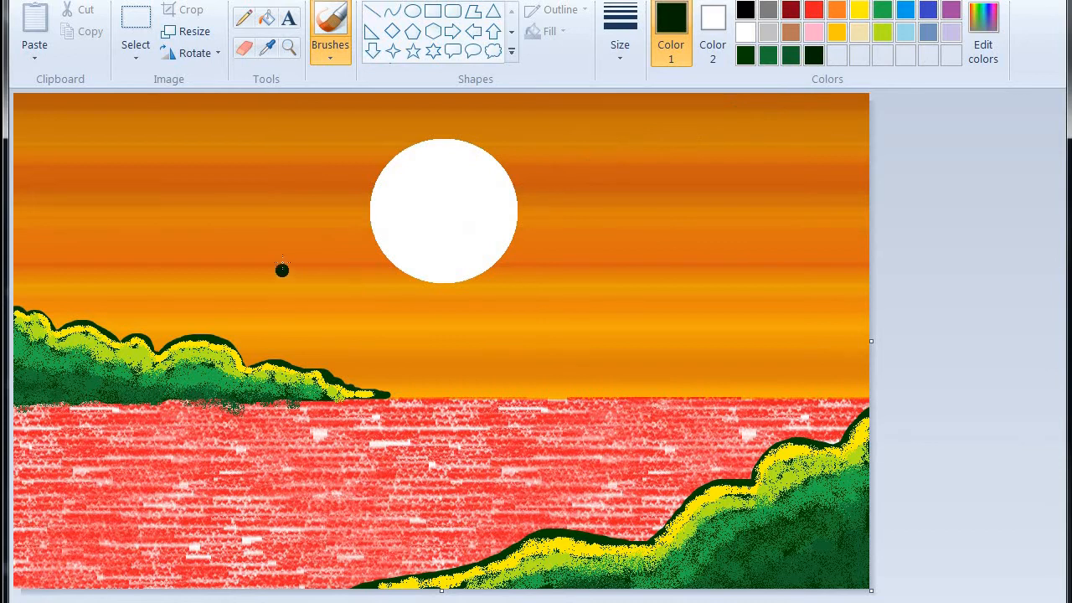
Paint a thick branch from the canvas's upper-right edge across the sun, forking downward below the sun and up toward the left
mouse_move(282, 270)
left_mouse_down()
mouse_move(484, 225)
mouse_move(791, 94)
left_mouse_up()
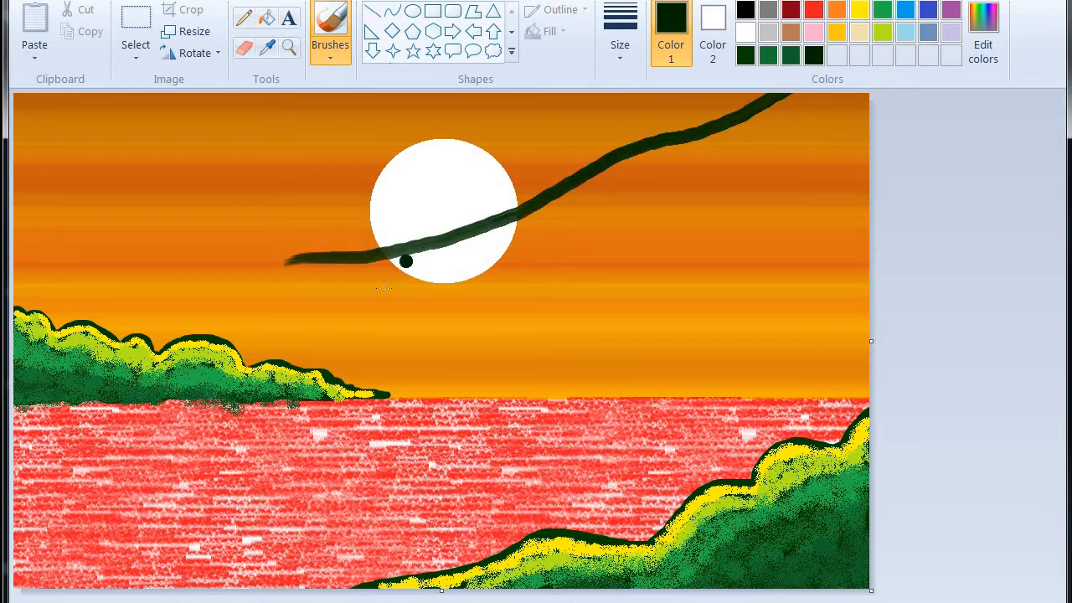
mouse_move(451, 298)
left_mouse_down()
mouse_move(597, 194)
mouse_move(638, 147)
left_mouse_up()
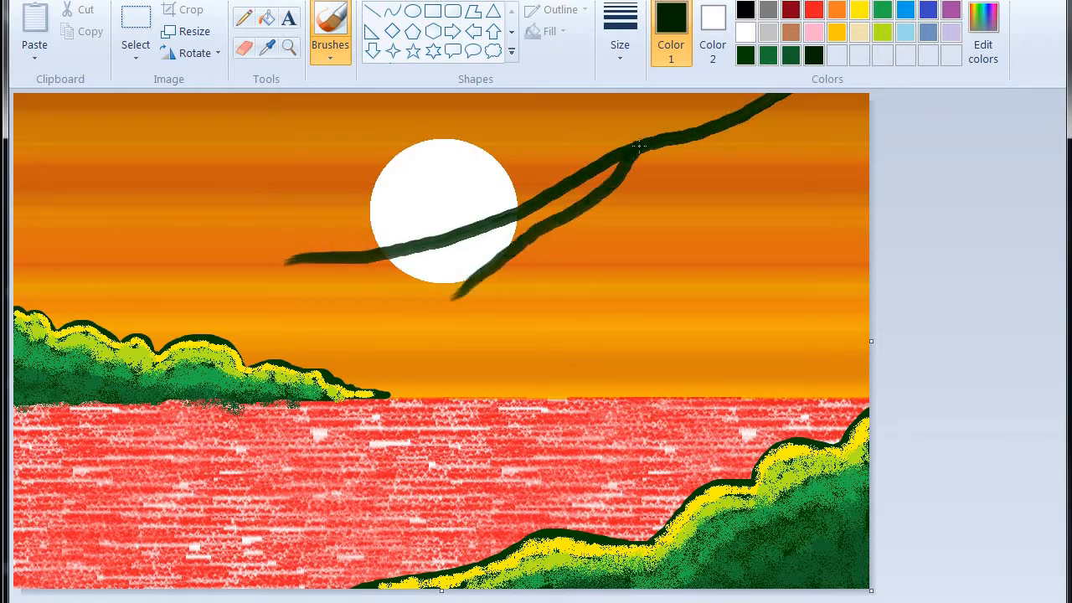
key("ctrl+z")
mouse_move(476, 319)
left_mouse_down()
mouse_move(521, 211)
mouse_move(540, 202)
left_mouse_up()
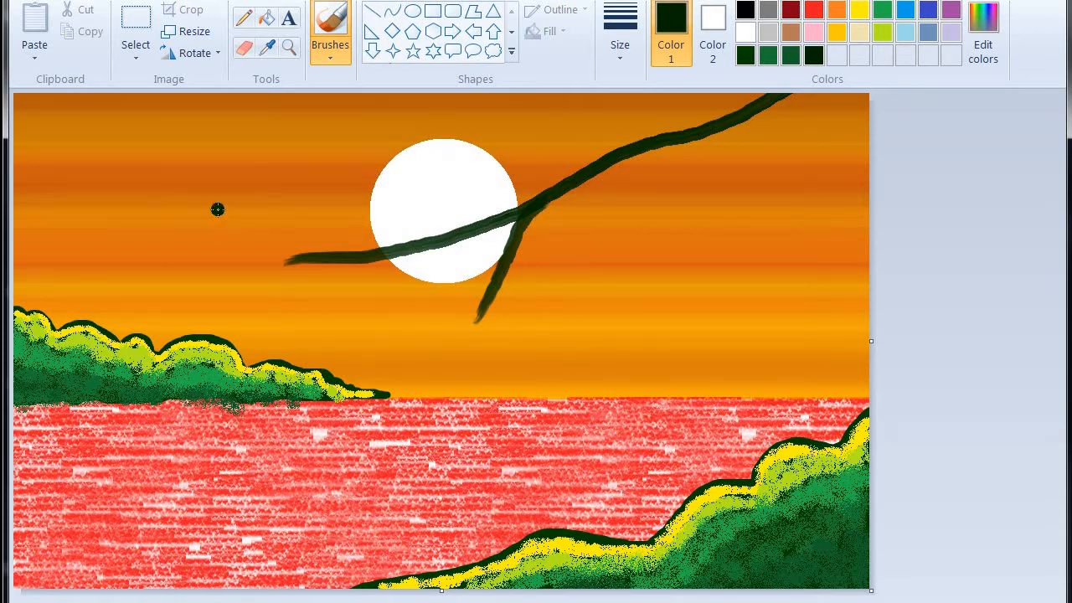
left_click_drag(219, 209, 471, 221)
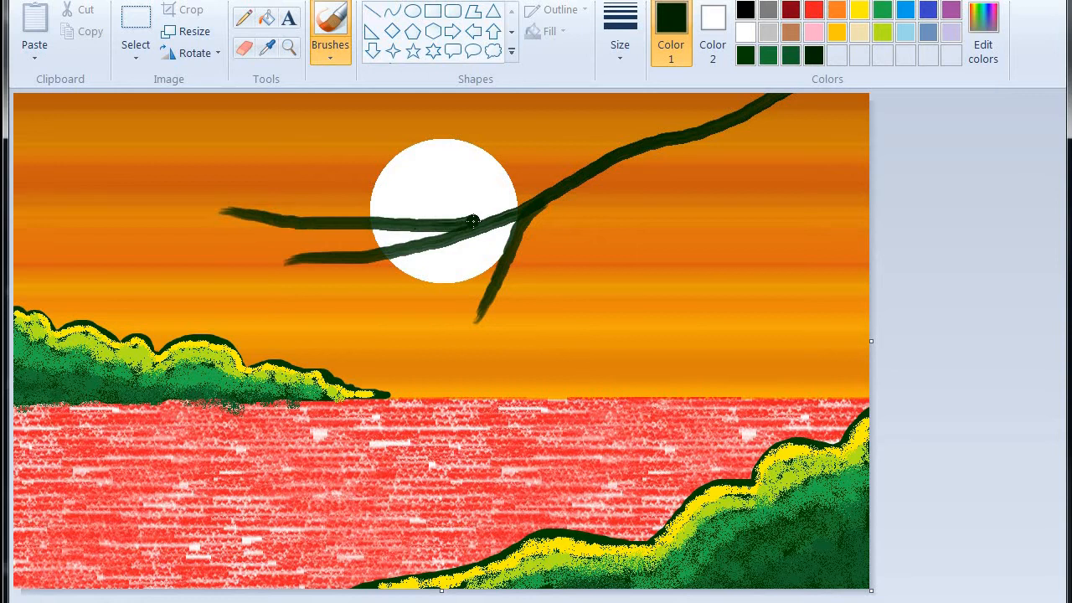
key("ctrl+z")
mouse_move(246, 173)
left_mouse_down()
mouse_move(373, 221)
mouse_move(514, 214)
left_mouse_up()
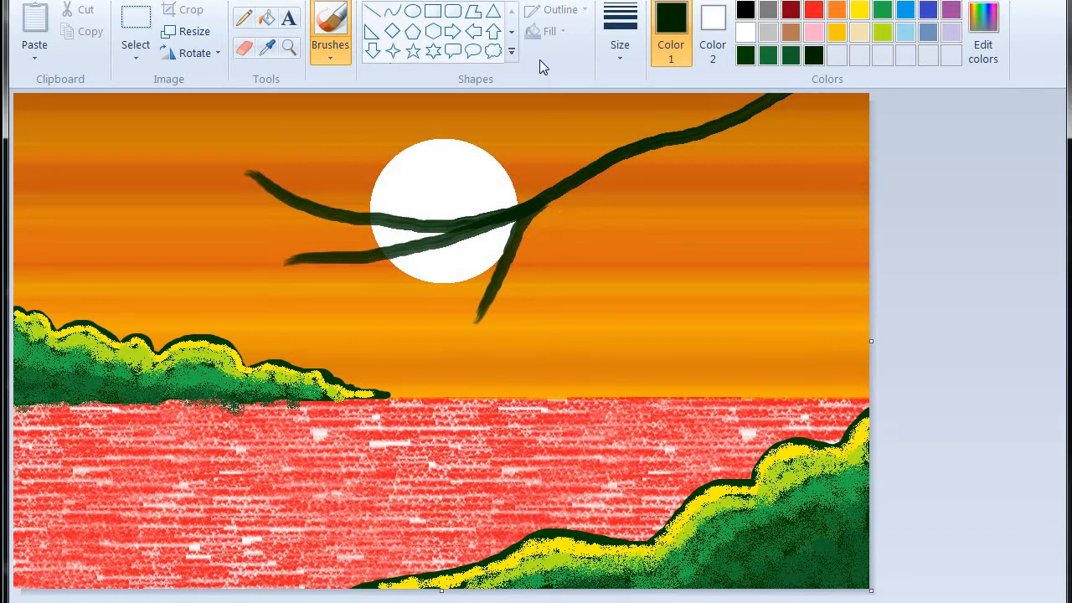
Reduce the brush to its thinnest size and extend the two left branch ends with tapering twigs, forking the lower one
left_click(621, 38)
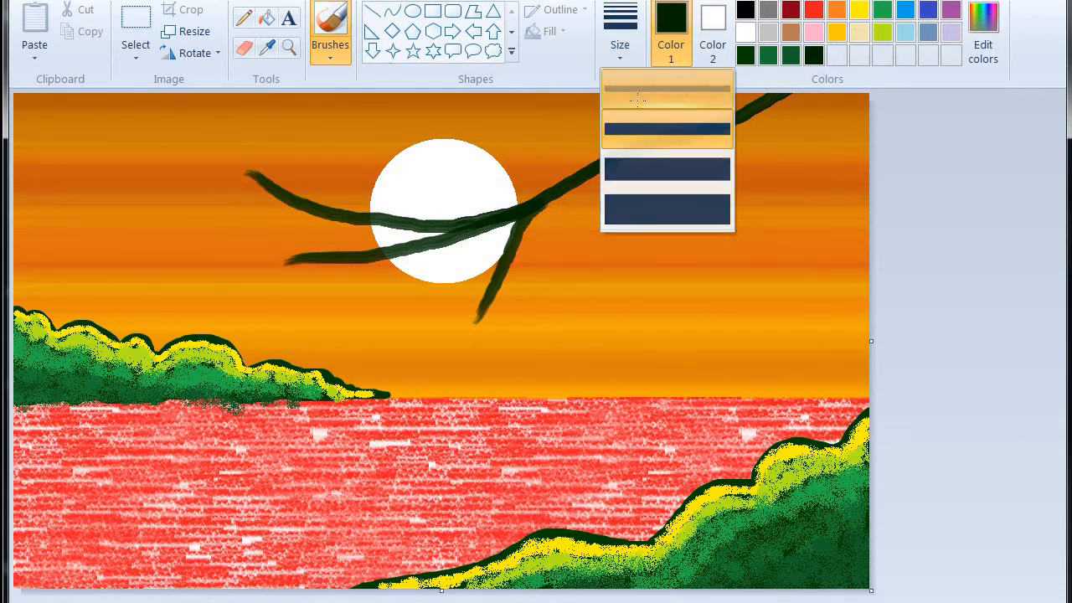
left_click(662, 88)
left_click_drag(109, 285, 330, 253)
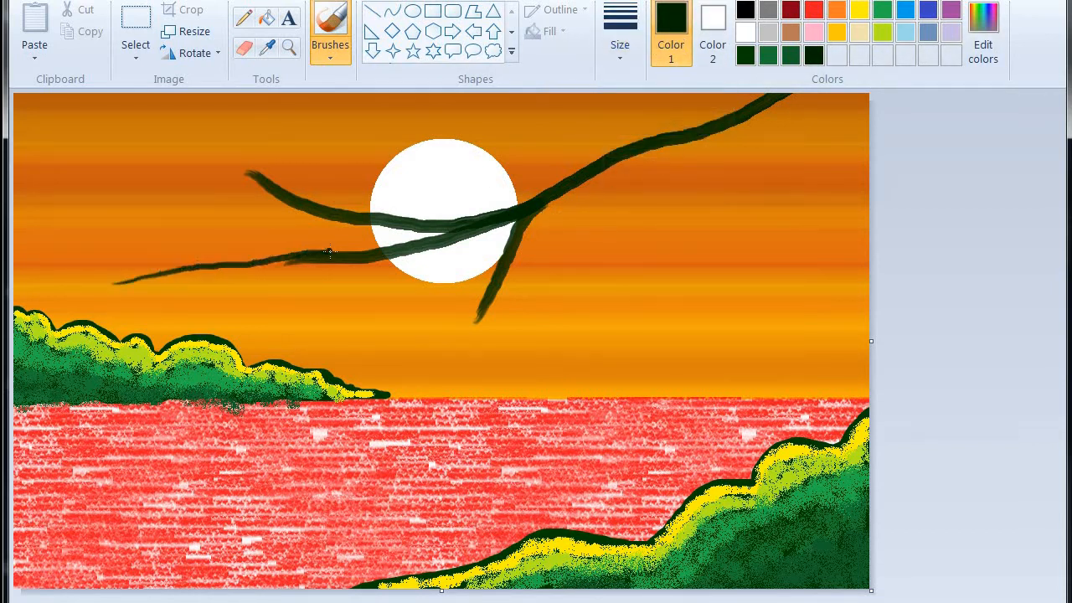
left_click_drag(208, 300, 306, 259)
left_click_drag(157, 112, 268, 182)
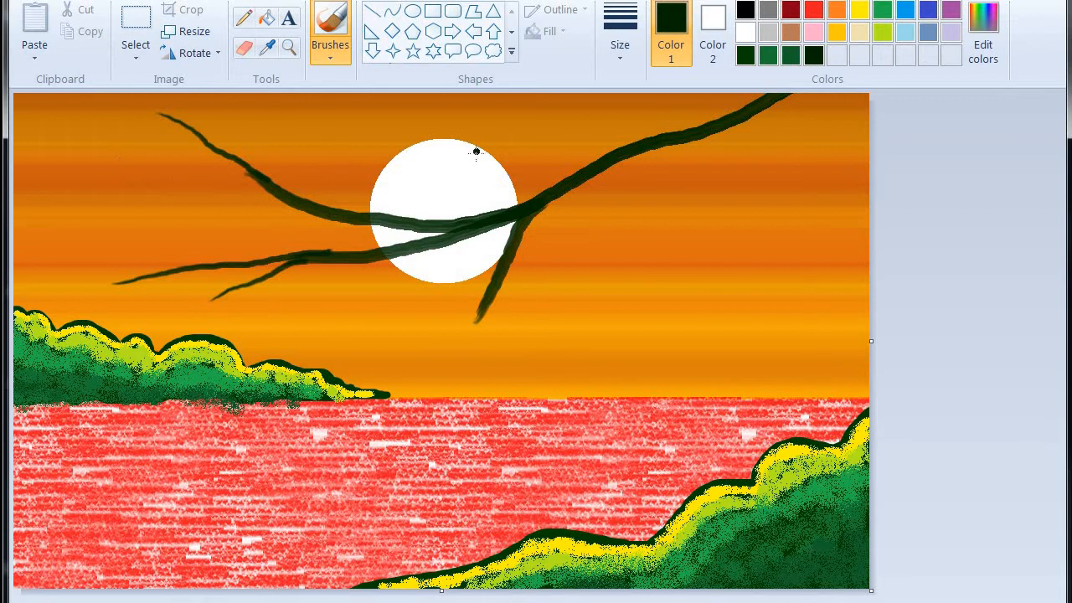
Paint thin twigs over the sun's upper right, off the downward fork's tip, below the lower-left branch and hanging near the branch's right end
left_click_drag(458, 162, 590, 163)
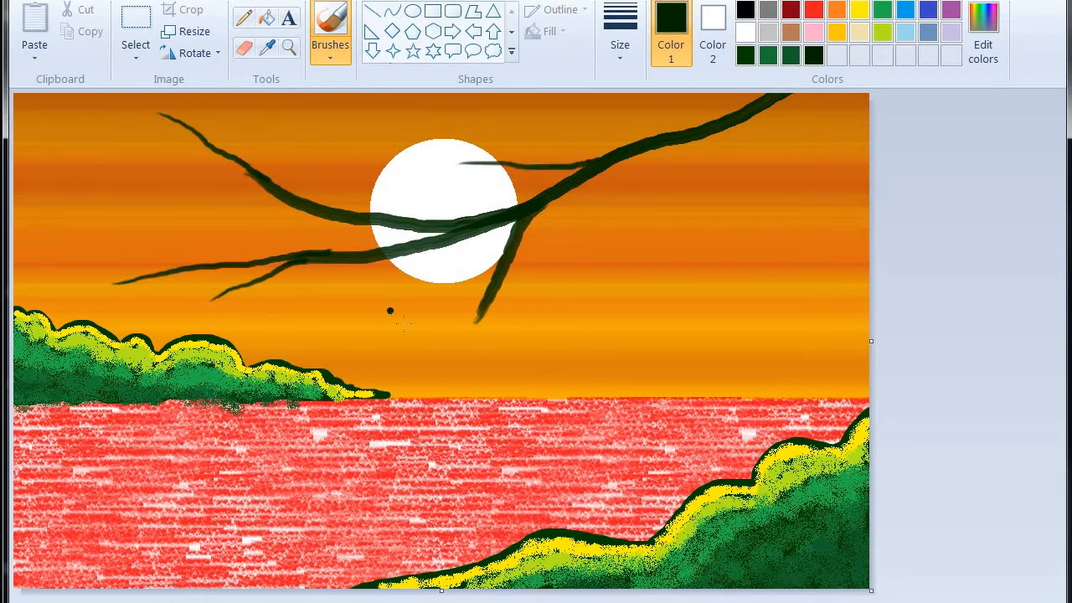
left_click_drag(428, 354, 474, 319)
left_click_drag(308, 299, 423, 251)
mouse_move(561, 244)
left_mouse_down()
mouse_move(595, 197)
mouse_move(722, 134)
left_mouse_up()
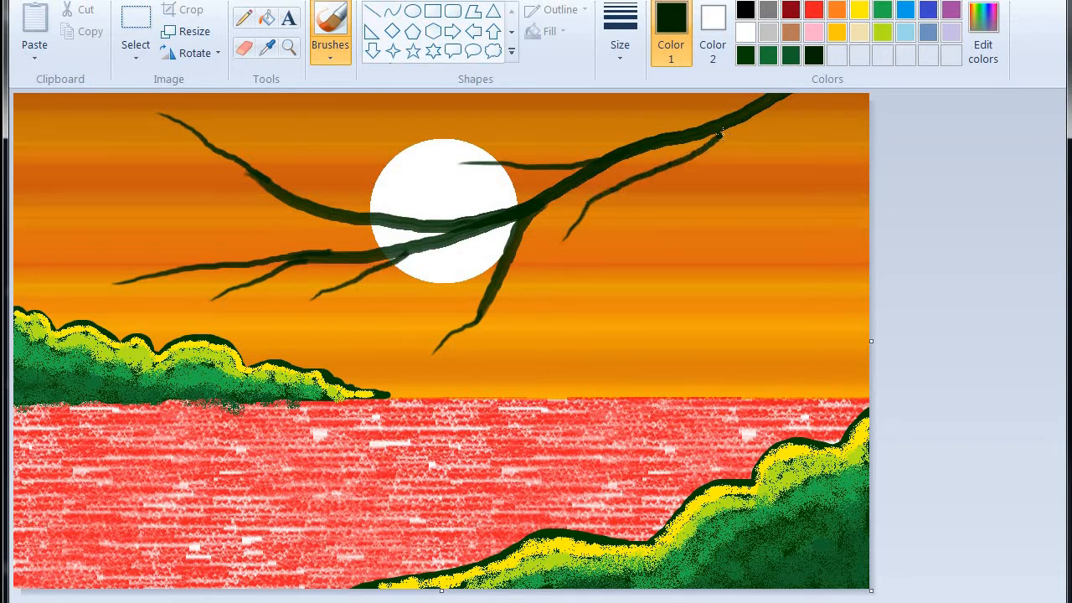
key("ctrl+z")
mouse_move(653, 256)
left_mouse_down()
mouse_move(668, 197)
mouse_move(708, 131)
left_mouse_up()
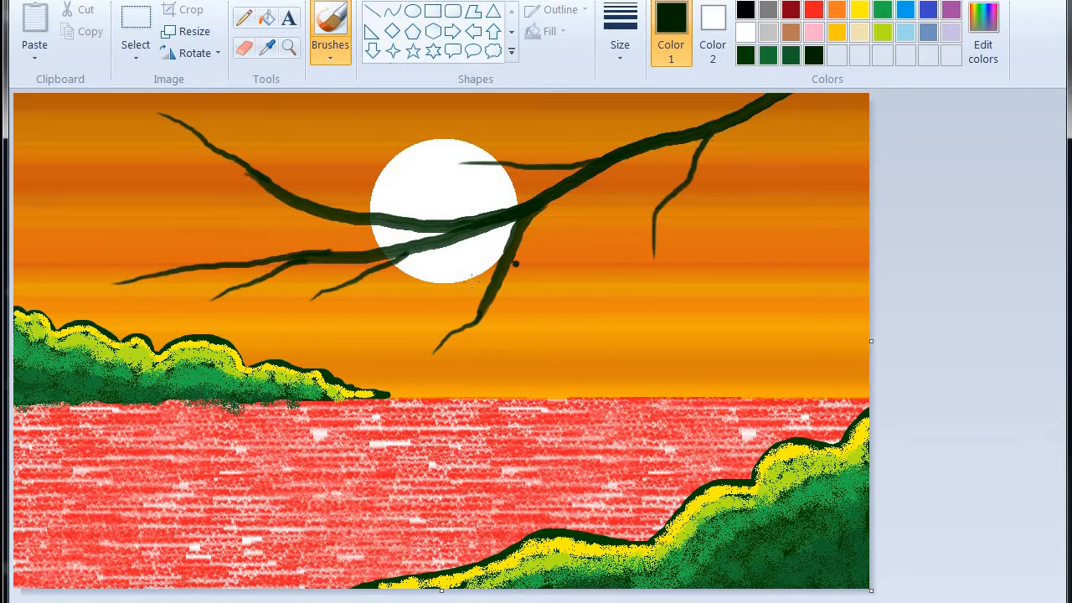
Add twigs beside the downward fork, above the upper-left branch, at the lower-left branch's end and beneath the main branch right of the sun
mouse_move(420, 310)
left_mouse_down()
mouse_move(489, 263)
mouse_move(522, 253)
mouse_move(531, 213)
left_mouse_up()
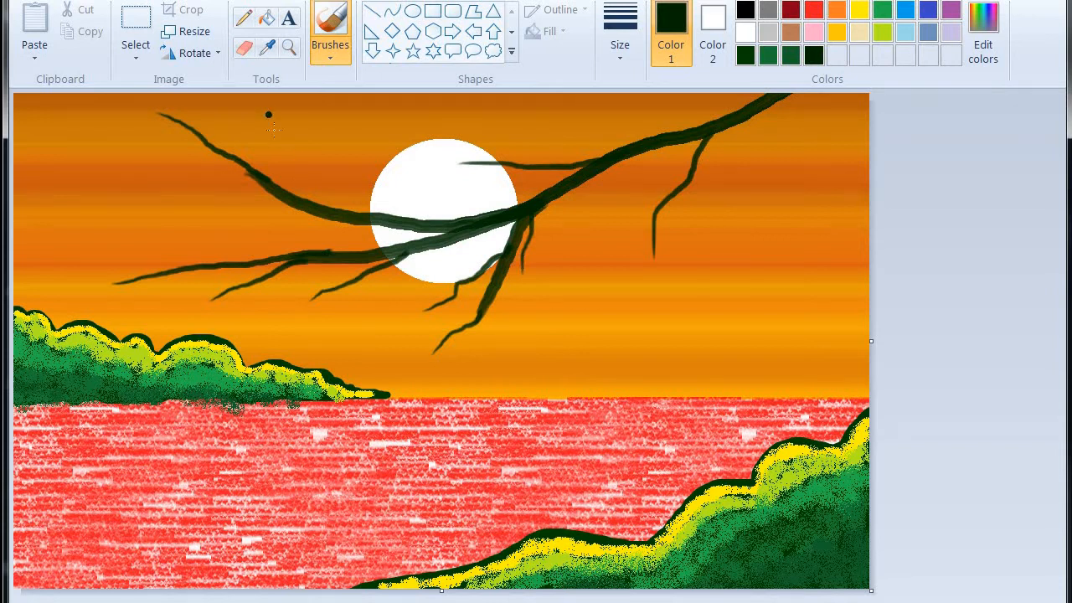
left_click_drag(270, 114, 358, 214)
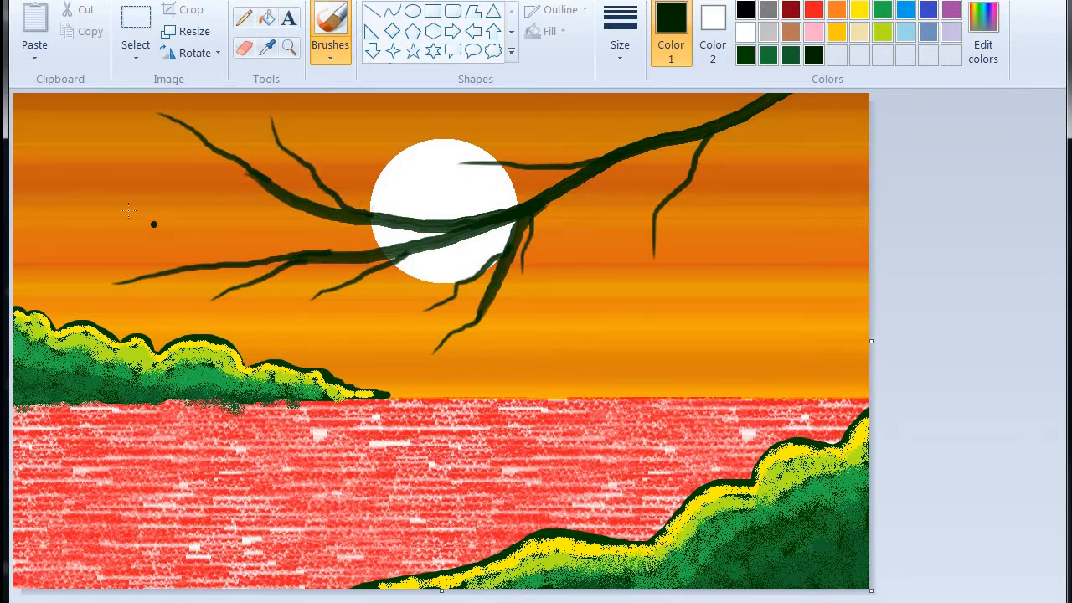
left_click_drag(97, 217, 238, 265)
left_click_drag(599, 213, 642, 147)
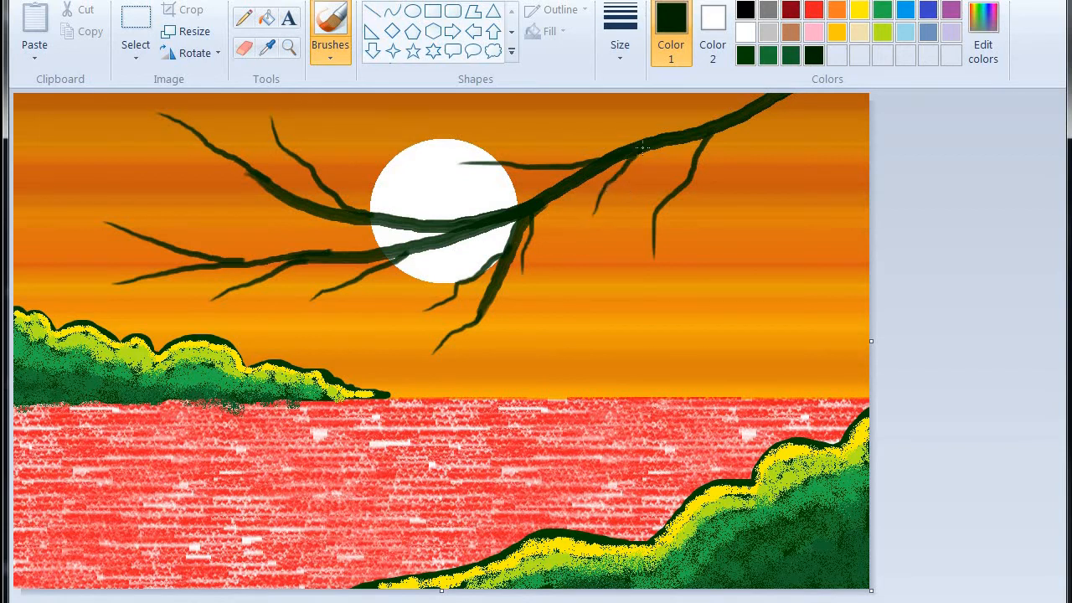
Paint a small forked twig rising from the branch inside the sun
mouse_move(372, 177)
left_mouse_down()
mouse_move(462, 219)
mouse_move(456, 194)
mouse_move(516, 213)
left_mouse_up()
key("ctrl+z")
left_click_drag(410, 158, 440, 203)
key("ctrl+z")
left_click_drag(409, 157, 421, 189)
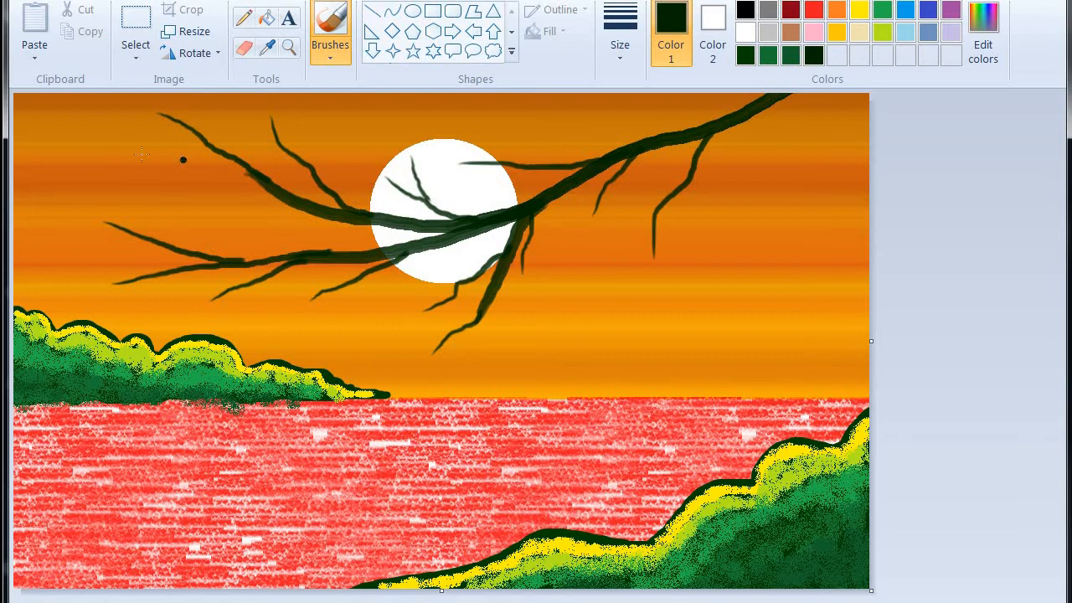
Add short side twigs to the upper-left branch, the twig at the sun's upper right and the top of the lower-left branch
mouse_move(121, 150)
left_mouse_down()
mouse_move(186, 161)
mouse_move(277, 200)
left_mouse_up()
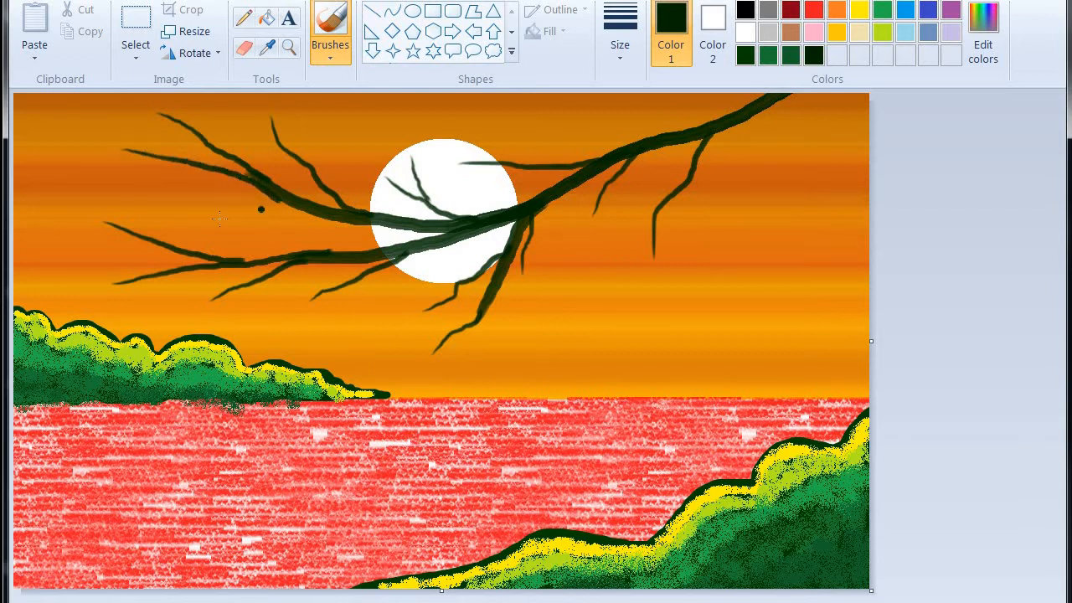
key("ctrl+z")
left_click_drag(161, 160, 251, 175)
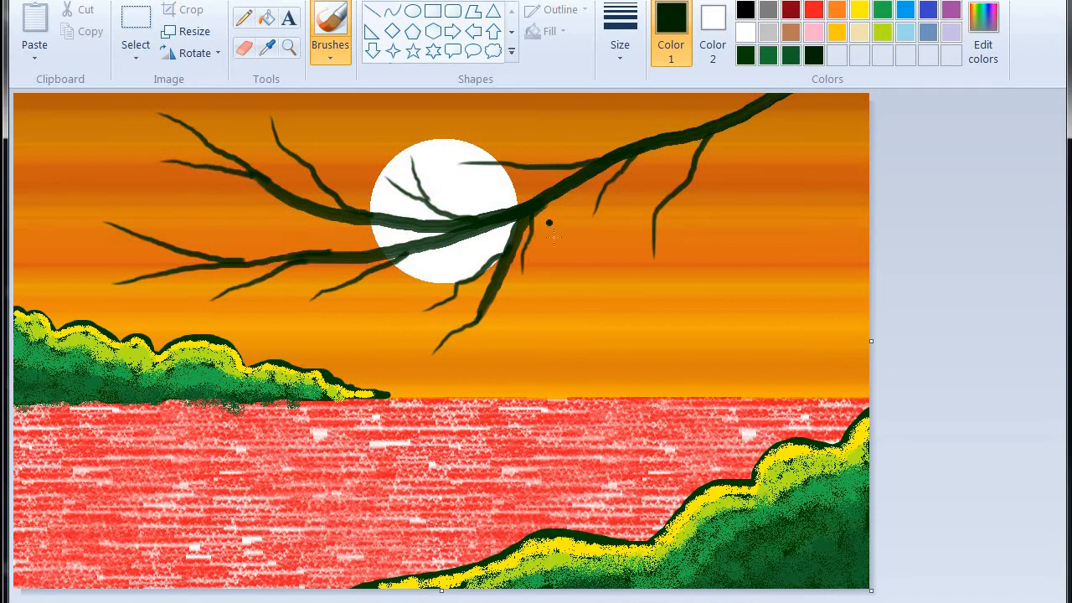
mouse_move(491, 181)
left_mouse_down()
mouse_move(526, 169)
mouse_move(517, 152)
mouse_move(546, 164)
left_mouse_up()
left_click_drag(321, 237, 387, 252)
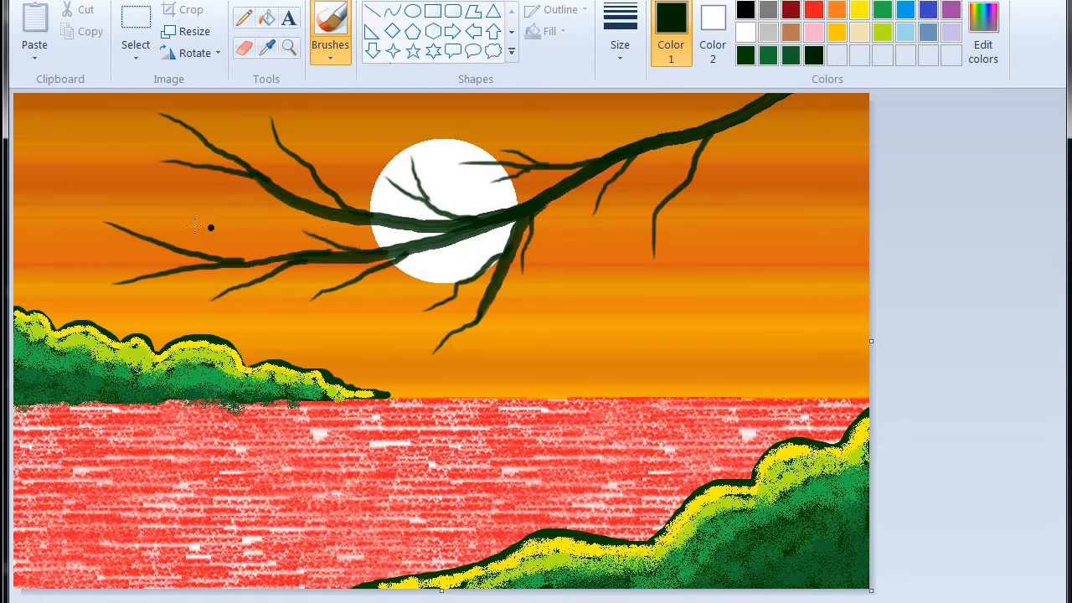
Paint short twigs at the far-left branch end and under the main branch, and thicken the lower-left branch up to the sun
left_click_drag(149, 213, 195, 253)
left_click_drag(557, 210, 587, 178)
left_click_drag(232, 259, 389, 249)
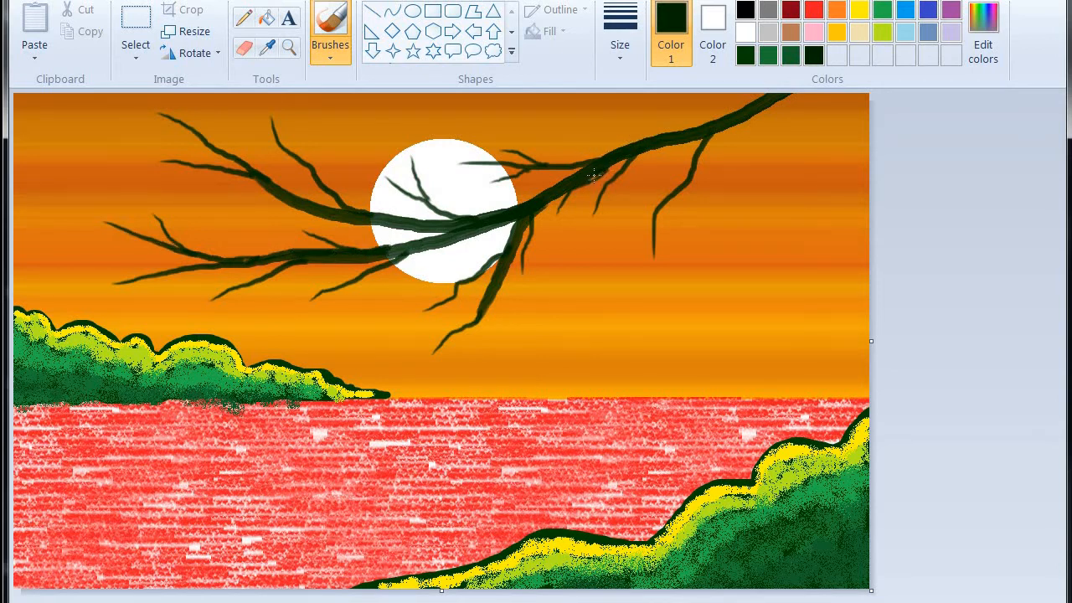
Paint short side twigs on the long hanging twig right of the sun and above the main branch
left_click_drag(647, 192, 690, 166)
left_click_drag(630, 238, 655, 212)
left_click_drag(609, 134, 647, 143)
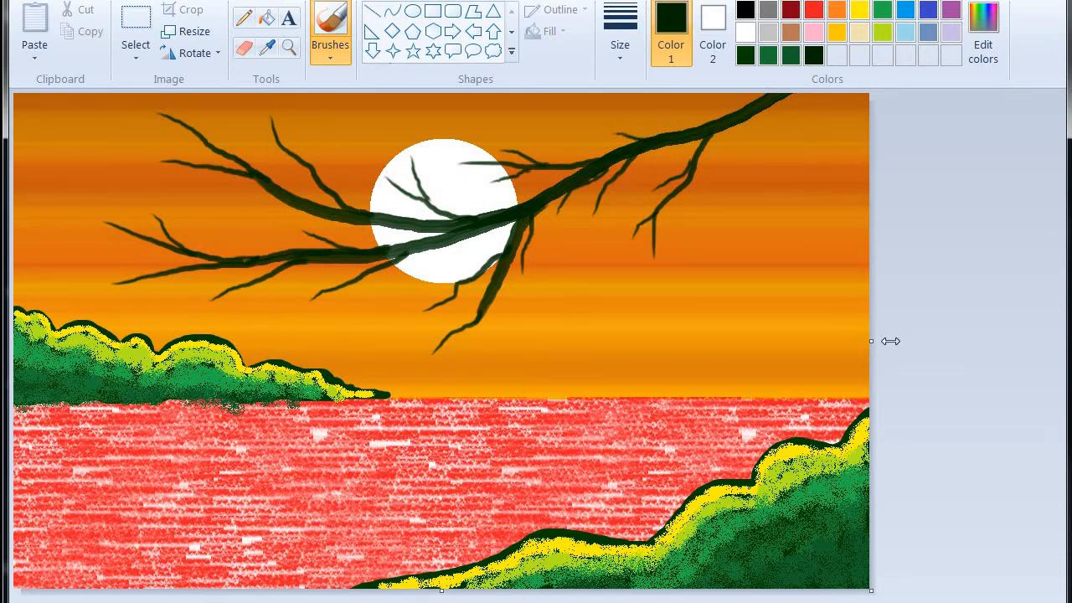
Widen the canvas for blank space beside the painting and paint a dark green leaf cluster there with a thicker brush
left_click_drag(872, 341, 1018, 341)
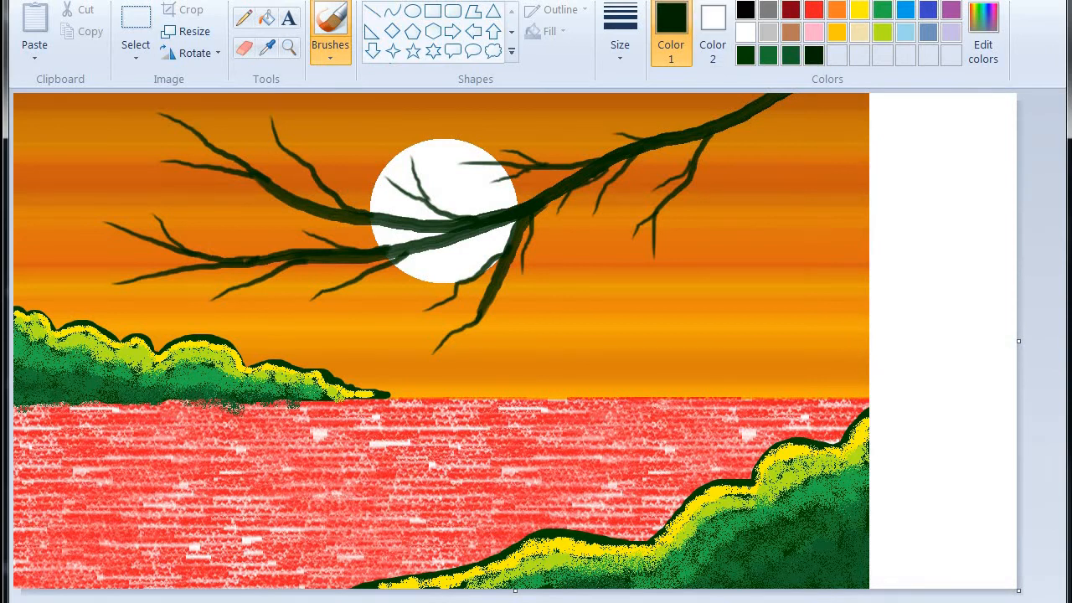
left_click(748, 56)
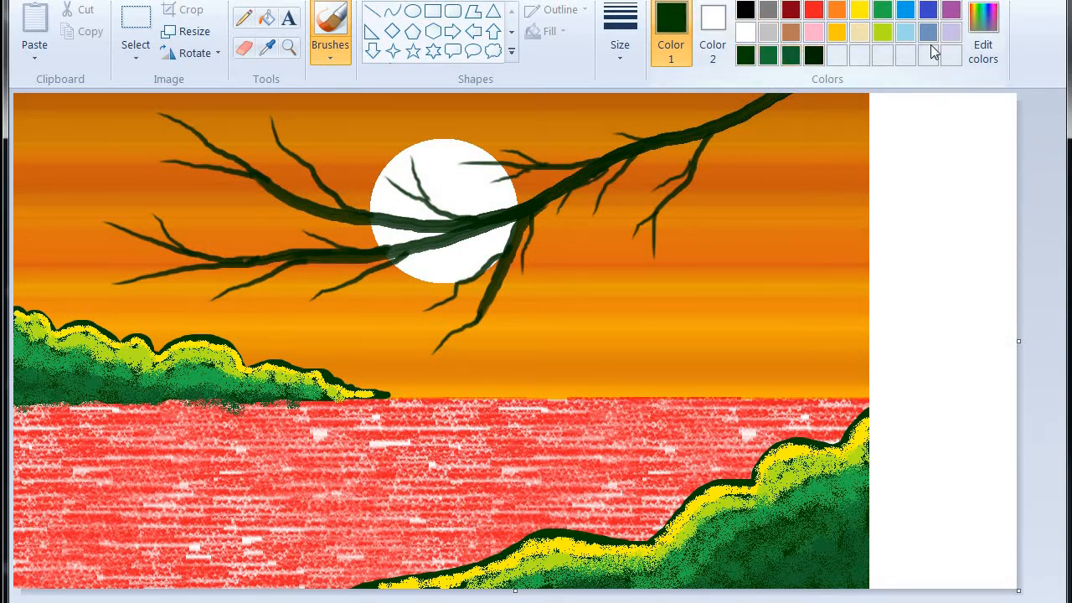
left_click(619, 38)
left_click(658, 172)
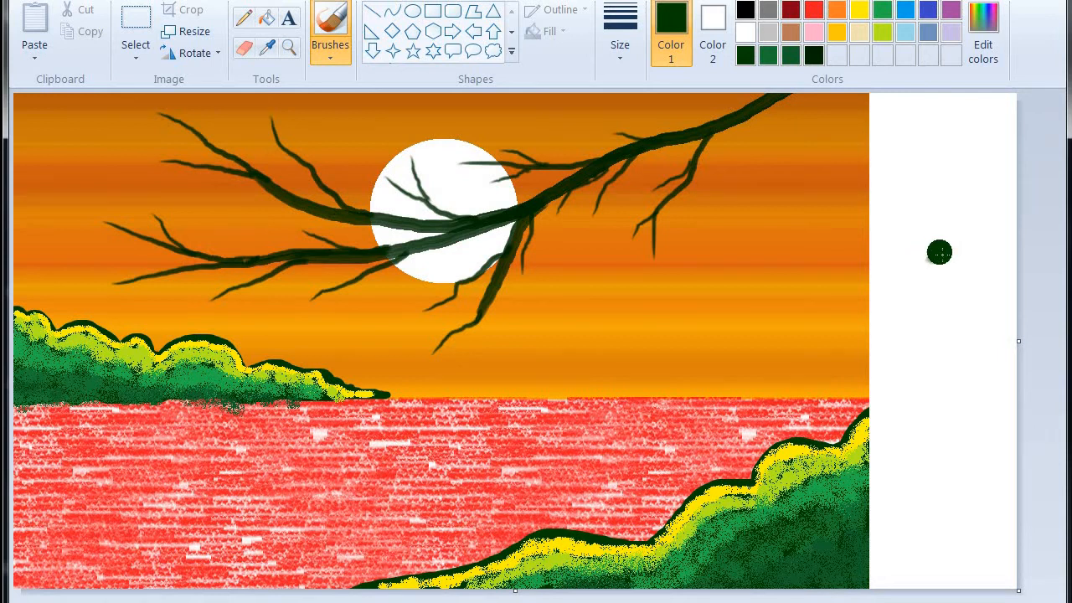
mouse_move(939, 252)
left_mouse_down()
mouse_move(930, 298)
mouse_move(914, 271)
mouse_move(938, 273)
mouse_move(943, 297)
mouse_move(936, 291)
mouse_move(961, 243)
mouse_move(952, 266)
mouse_move(956, 249)
mouse_move(966, 269)
mouse_move(976, 265)
mouse_move(957, 294)
left_mouse_up()
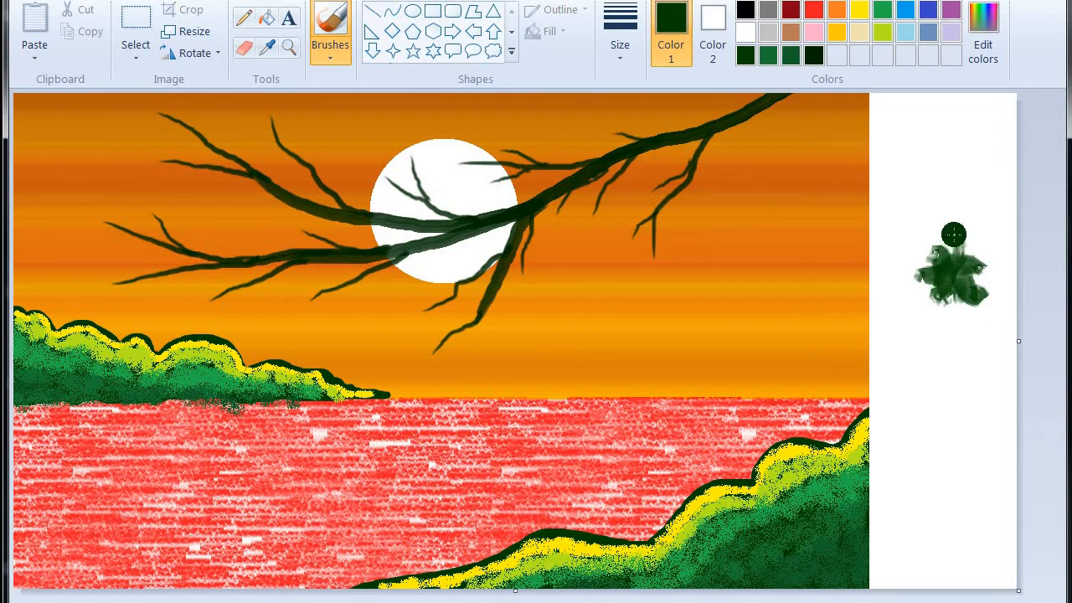
left_click_drag(958, 240, 950, 260)
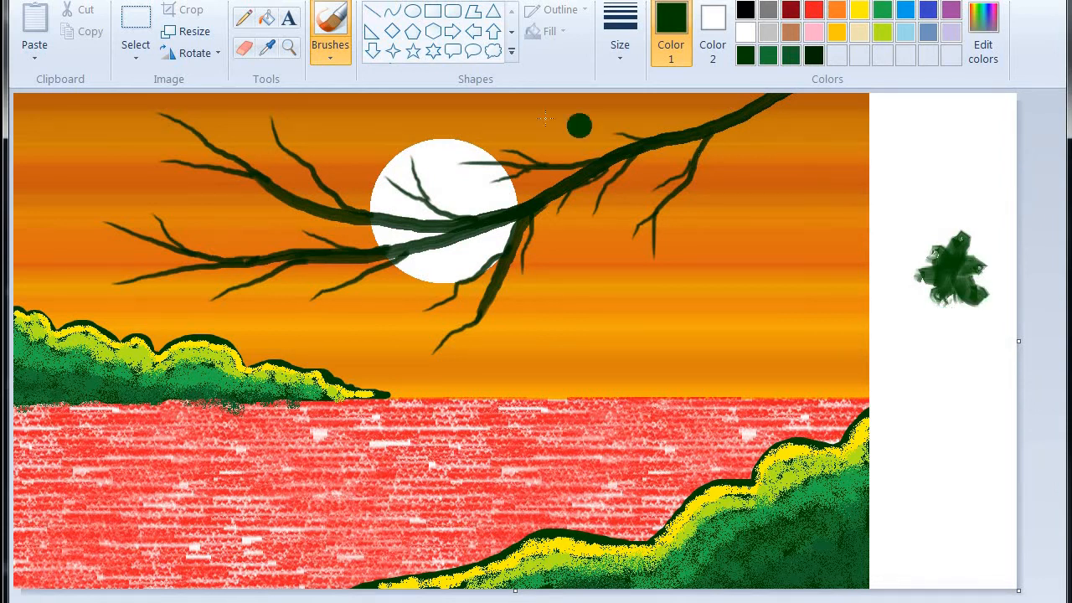
left_click(393, 11)
left_click(432, 12)
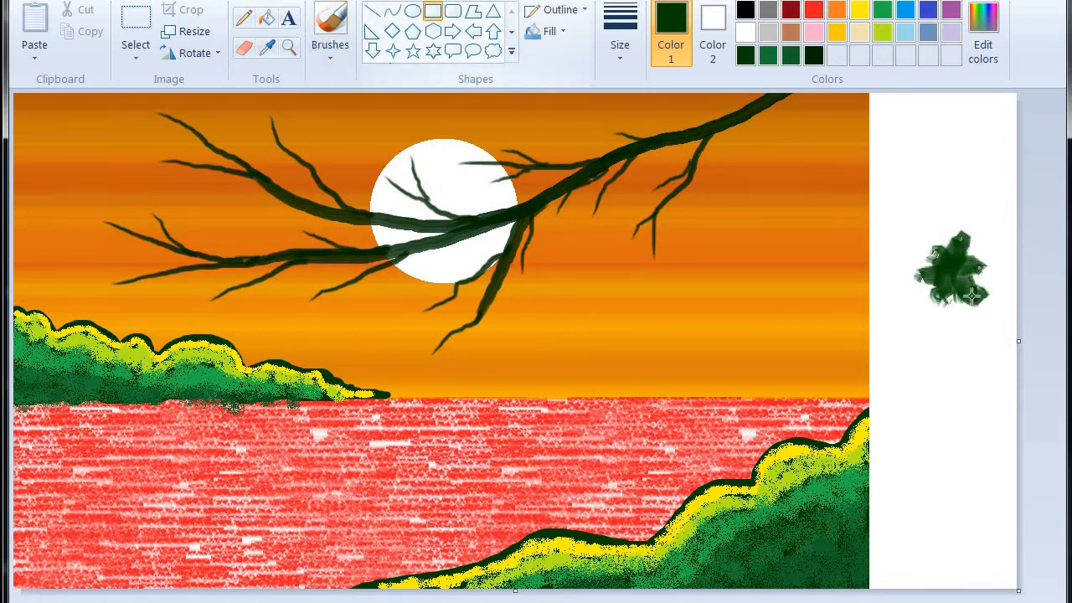
left_click_drag(907, 222, 902, 294)
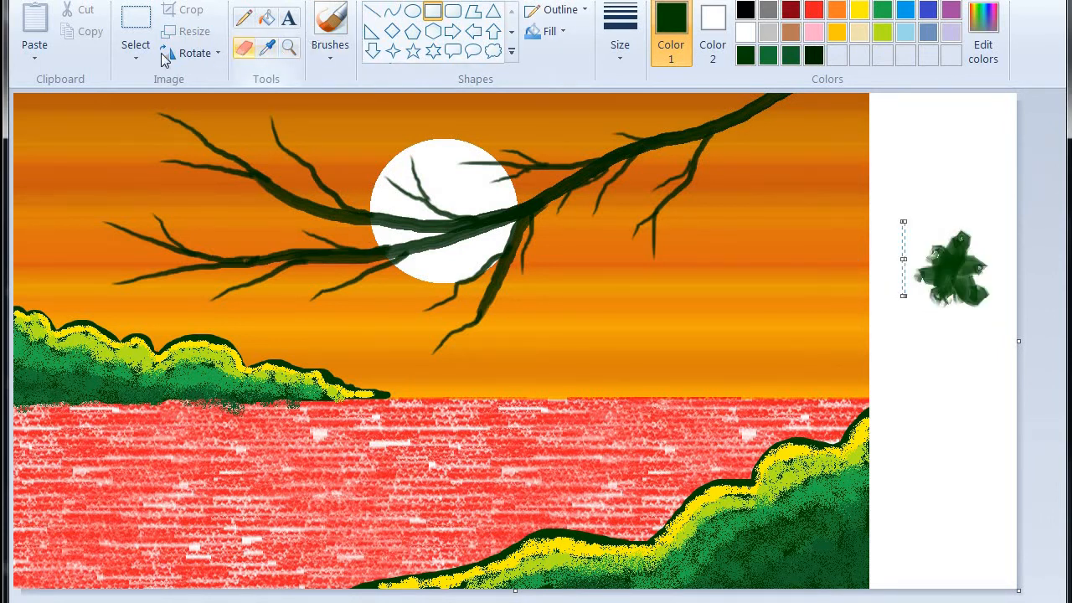
Select the leaf cluster with a rectangular selection, turn on transparent selection and copy it
left_click(135, 46)
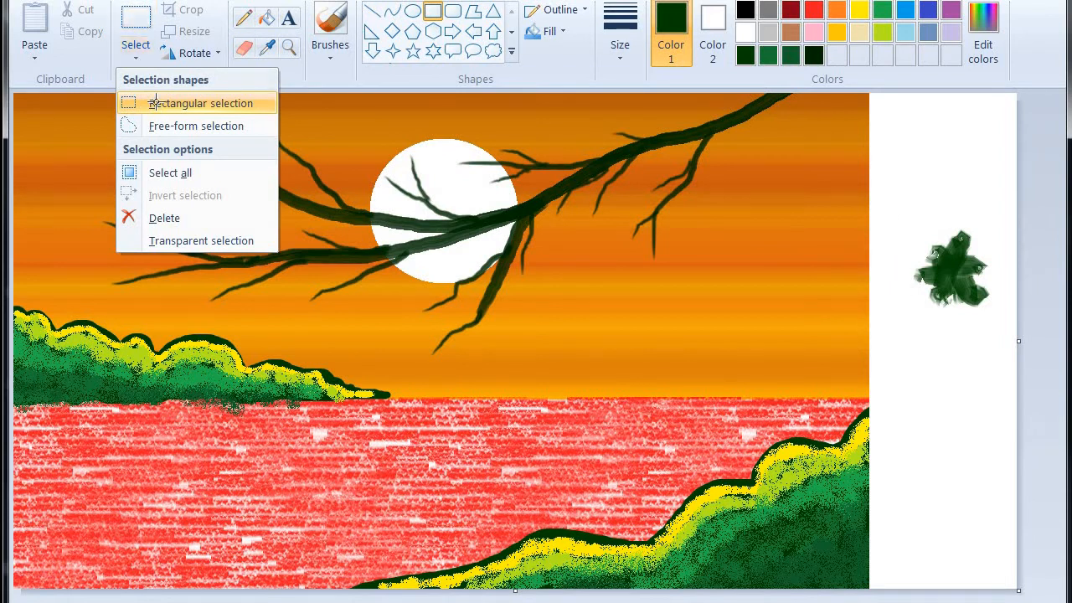
left_click(155, 103)
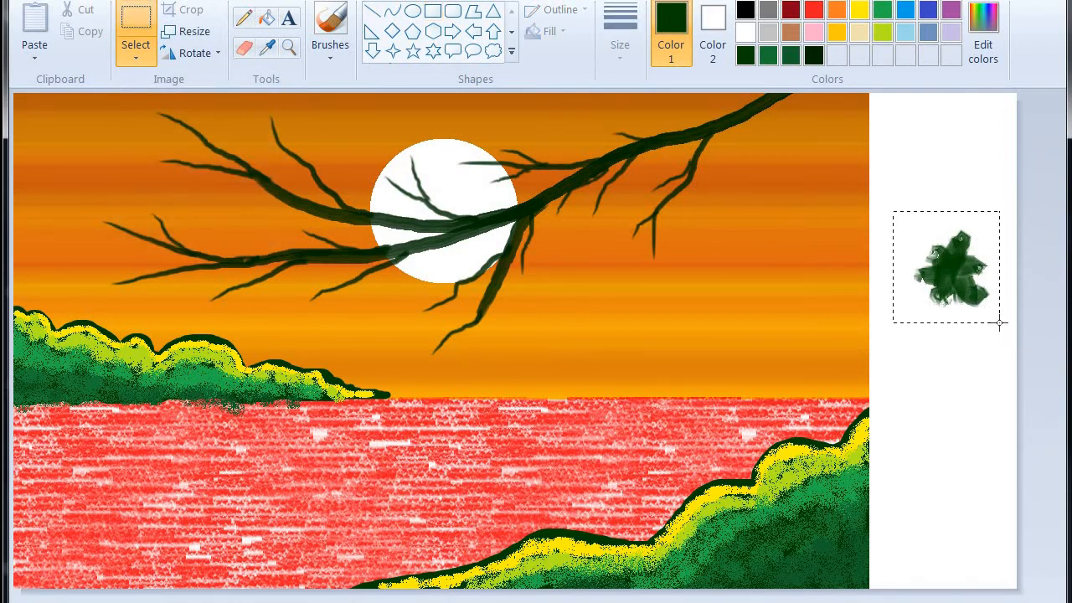
left_click_drag(999, 323, 1000, 321)
left_click(144, 58)
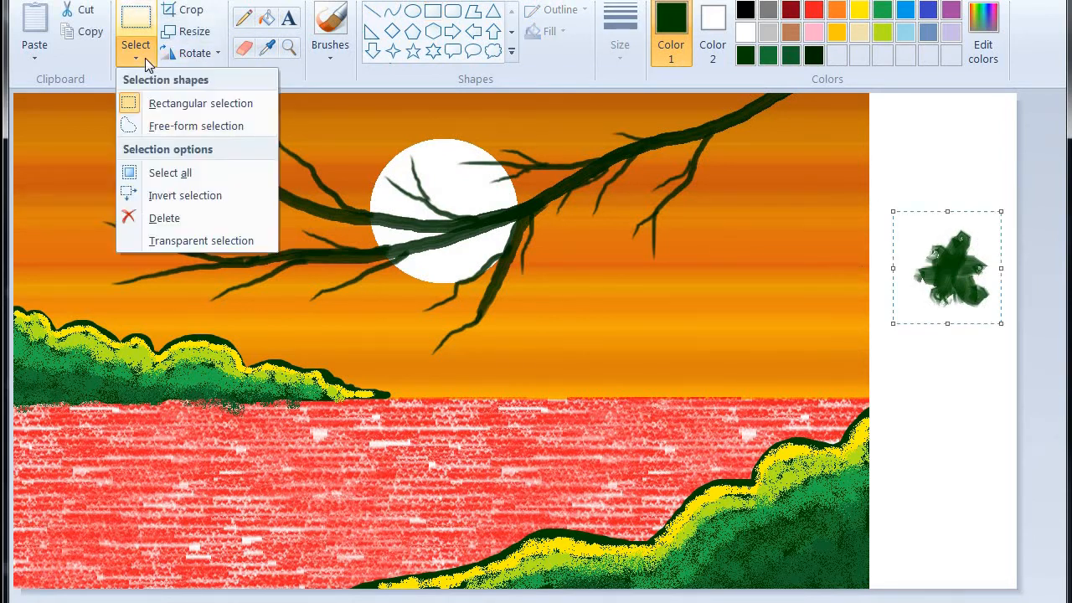
left_click(201, 233)
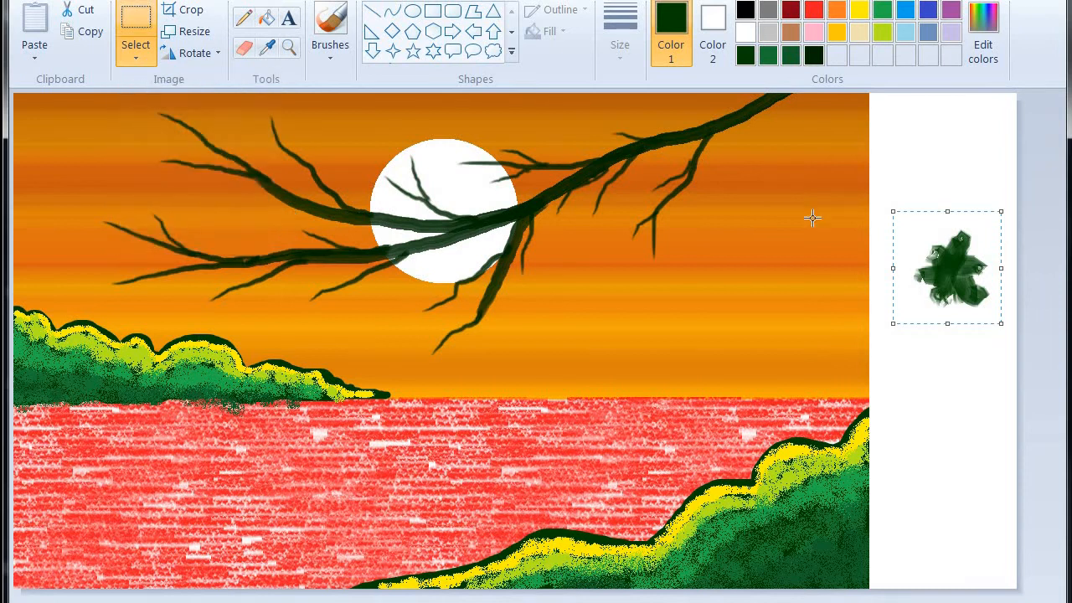
right_click(936, 258)
left_click(970, 296)
Move the leaf cluster aside, deselect it and narrow the canvas back to the painting's original edge
left_click_drag(966, 279, 980, 360)
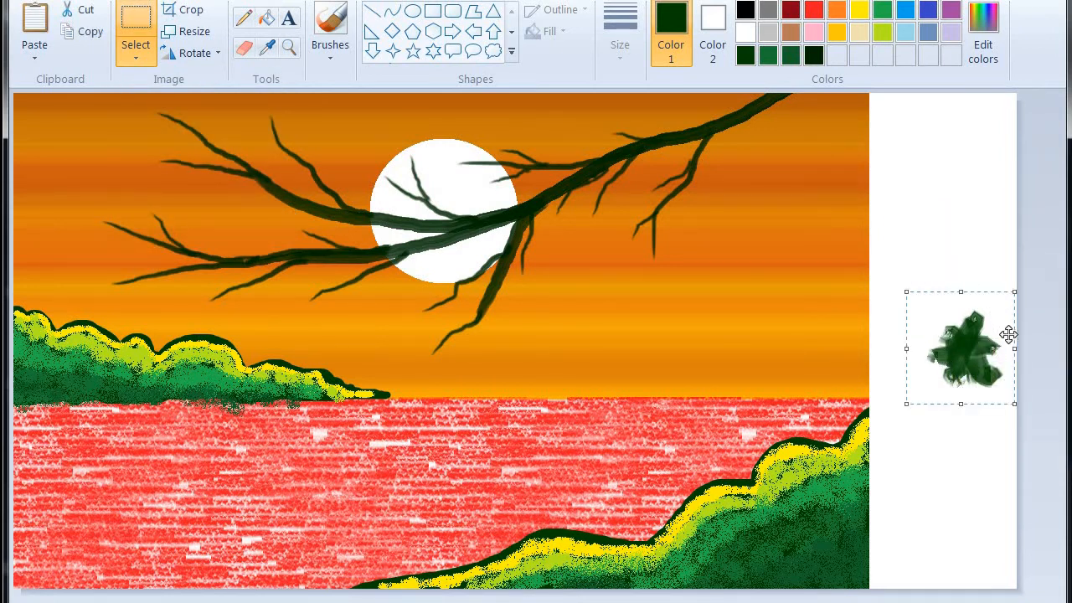
left_click(949, 226)
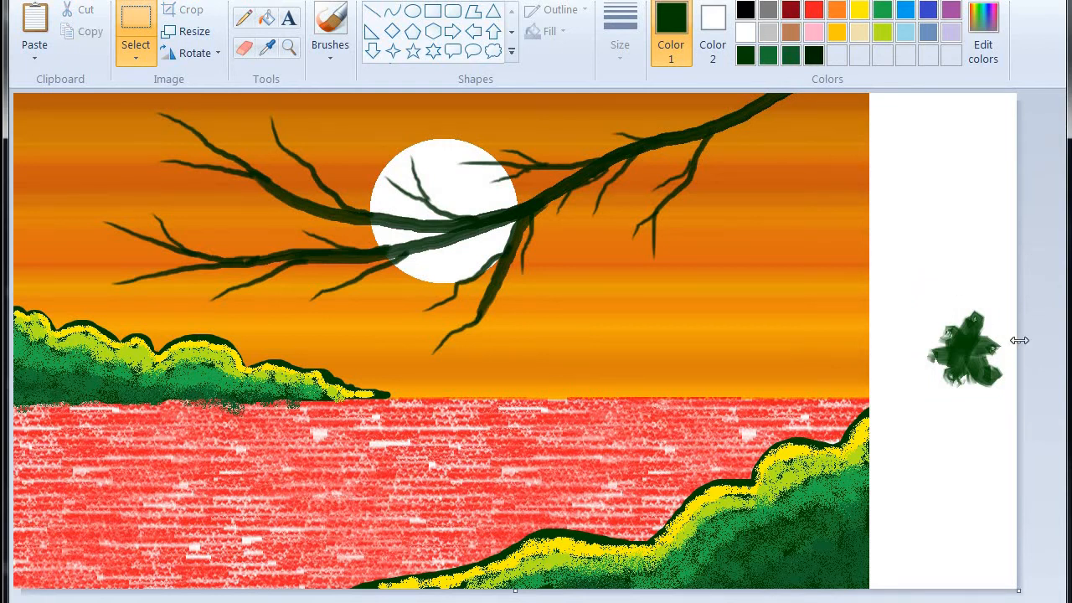
left_click_drag(1019, 340, 871, 342)
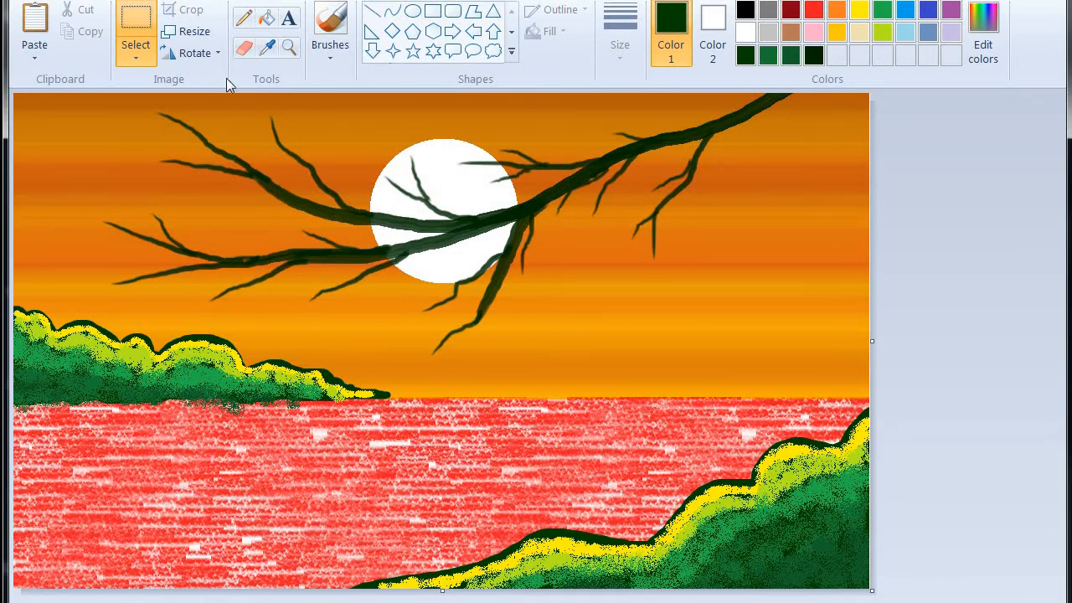
Paste the leaf cluster, move it to the sun's upper right and scale it down
right_click(191, 214)
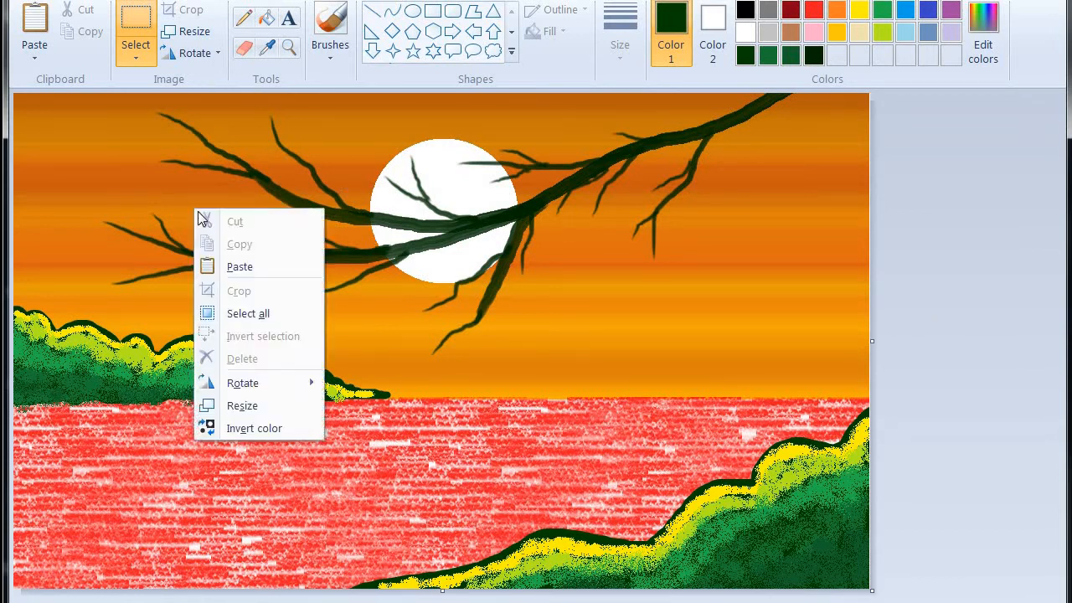
left_click(242, 265)
left_click_drag(78, 179, 494, 211)
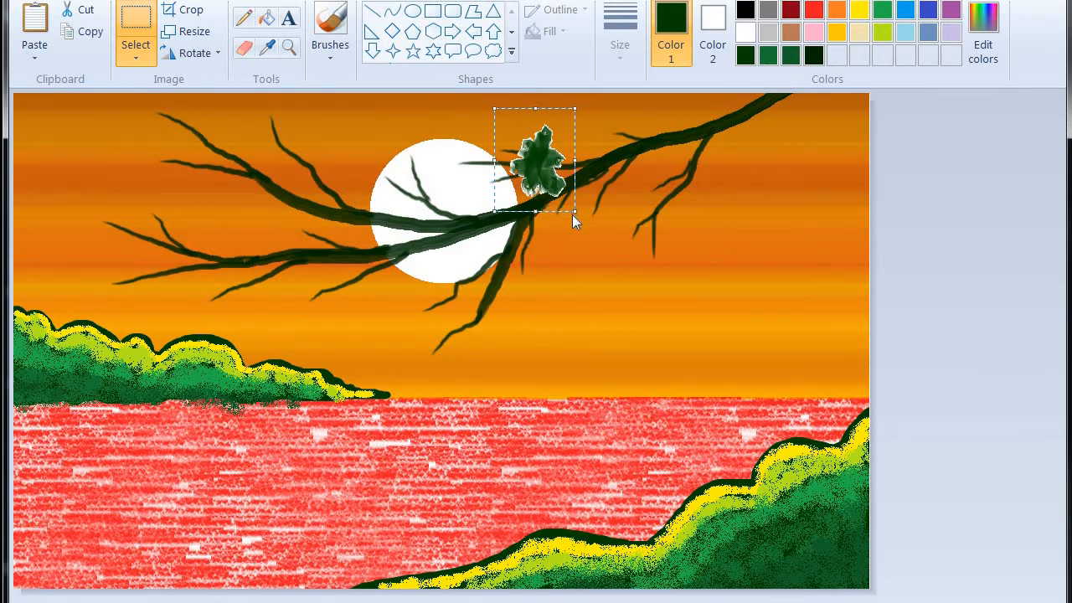
left_click_drag(570, 193, 564, 188)
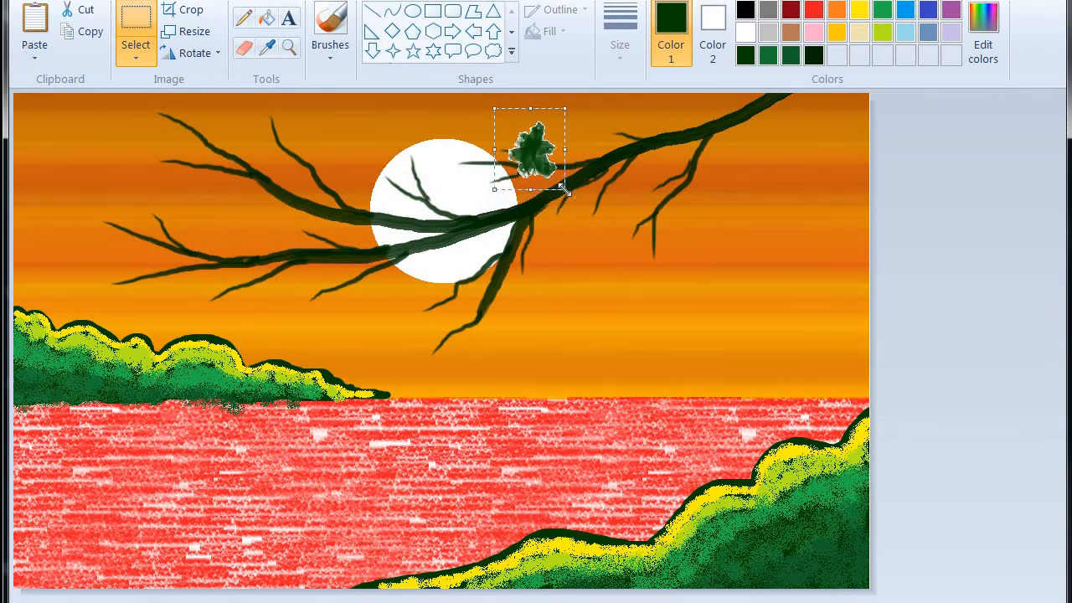
Copy the reduced leaf cluster and place two overlapping clusters on the twigs at the sun's upper right
right_click(536, 163)
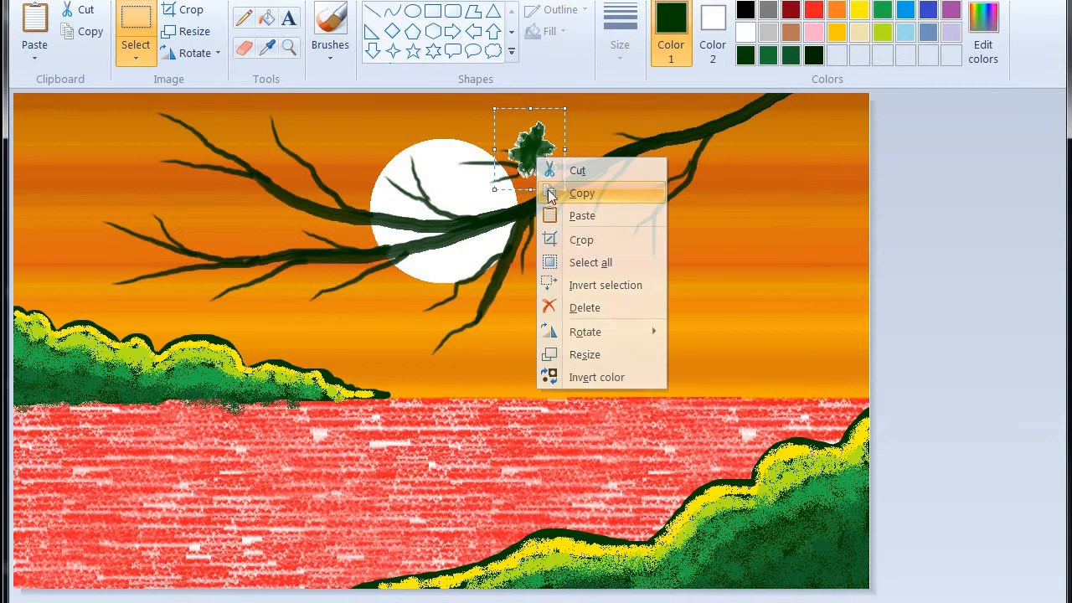
left_click(553, 194)
left_click_drag(554, 152, 514, 173)
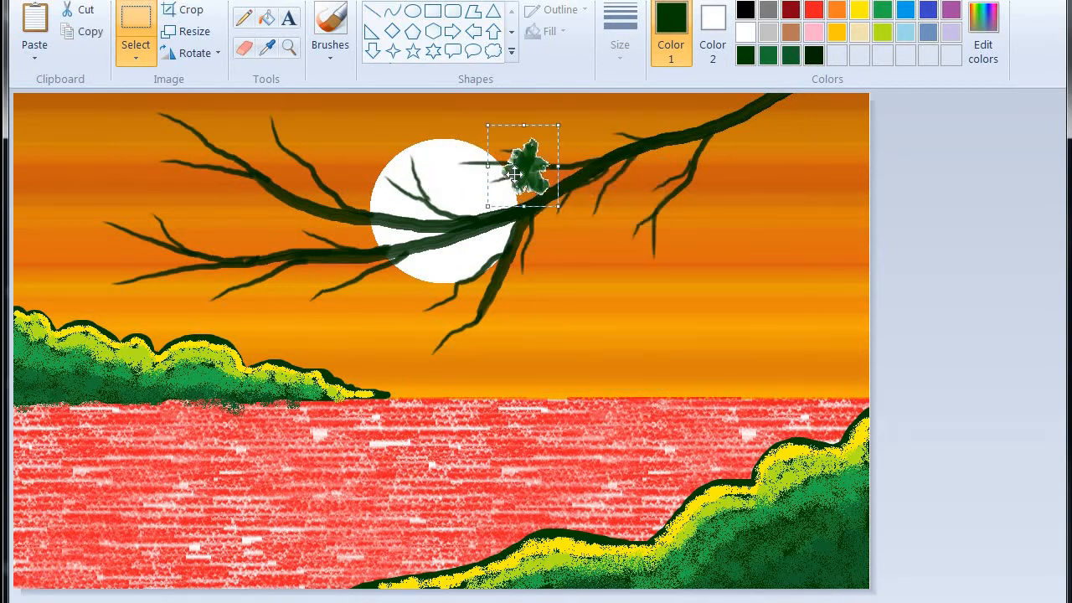
left_click(897, 219)
key("ctrl+v")
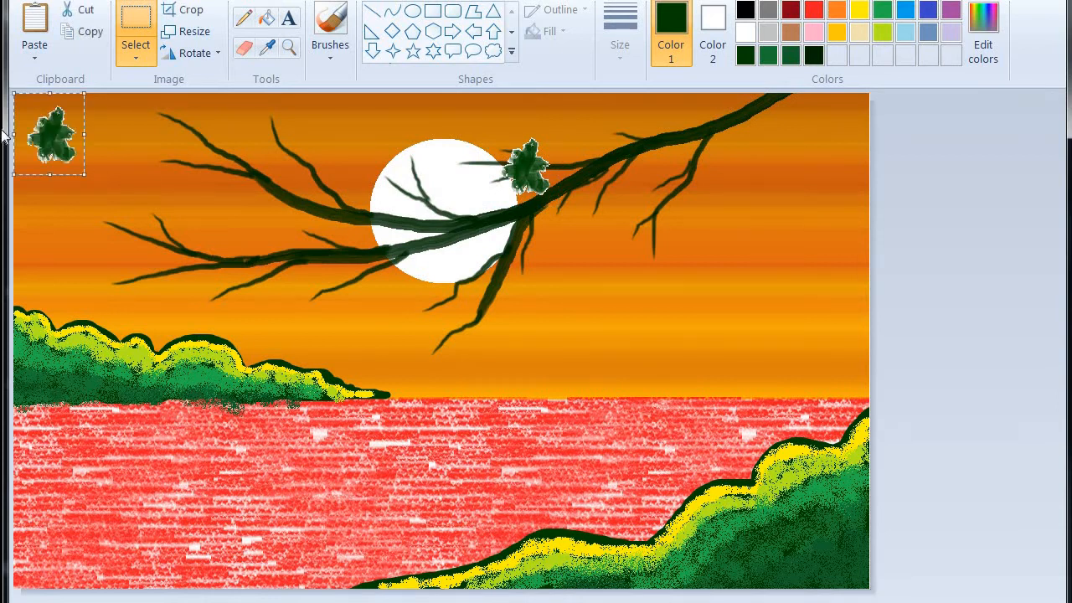
left_click_drag(45, 125, 498, 135)
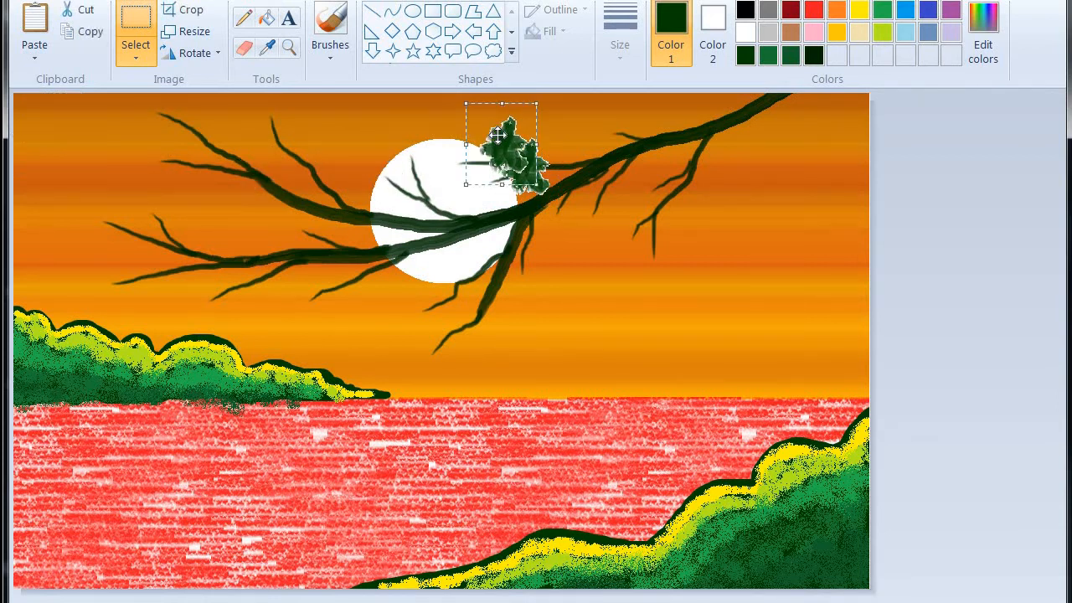
Paste four leaf clusters and group them over the twigs at the end of the upper-left branch
key("ctrl+v")
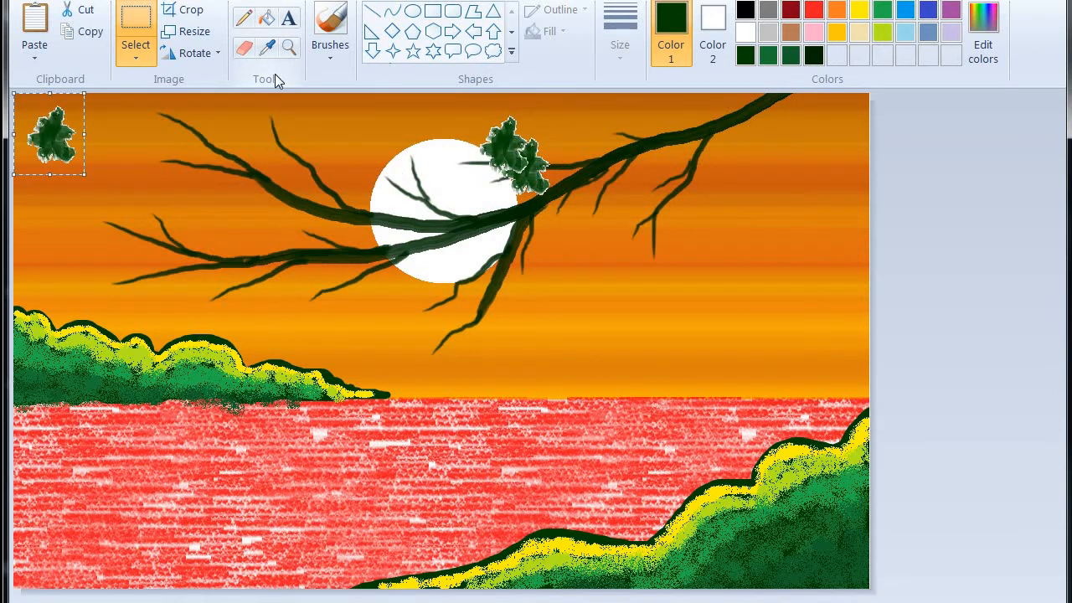
left_click_drag(67, 128, 201, 123)
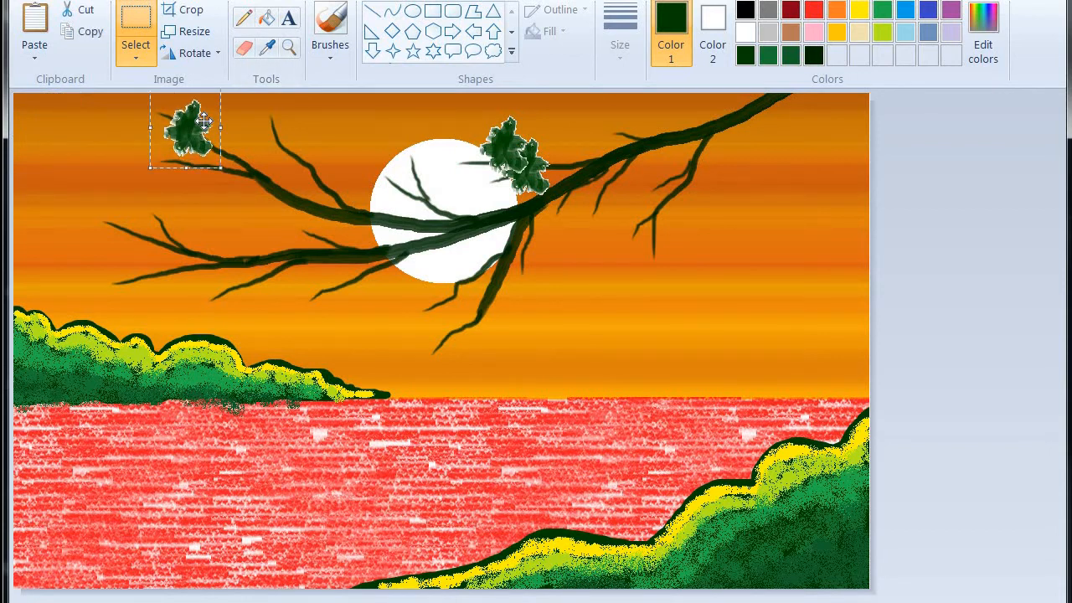
key("ctrl+v")
left_click_drag(51, 132, 221, 153)
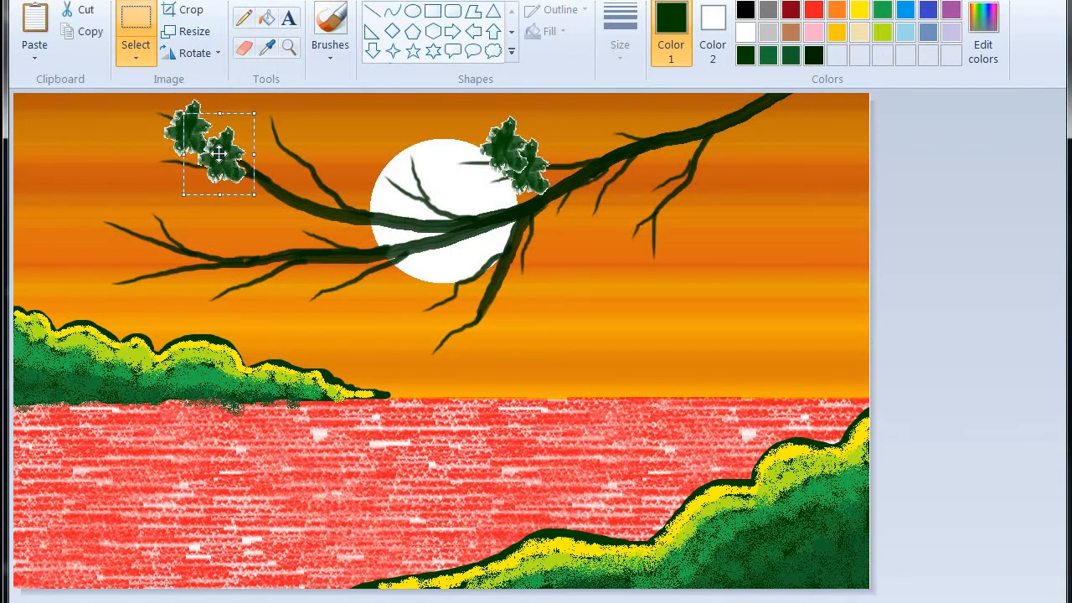
key("ctrl+v")
left_click_drag(15, 144, 157, 171)
key("ctrl+v")
left_click_drag(54, 131, 215, 121)
Paste three leaf clusters onto the fork near the end of the lower-left branch, making the third one smaller
key("ctrl+v")
left_click_drag(33, 138, 194, 256)
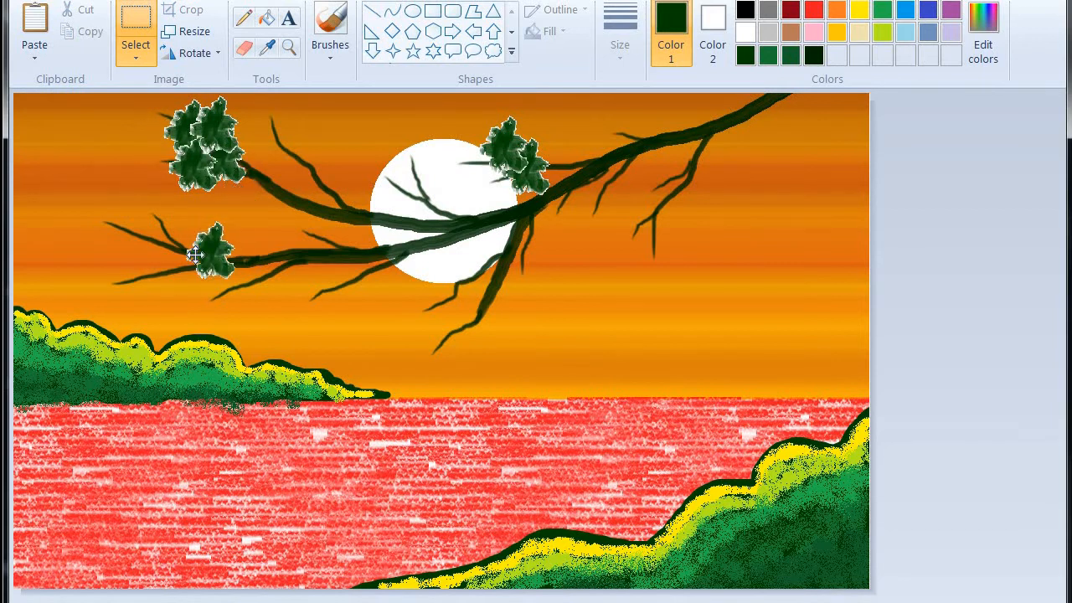
key("ctrl+v")
left_click_drag(30, 142, 156, 257)
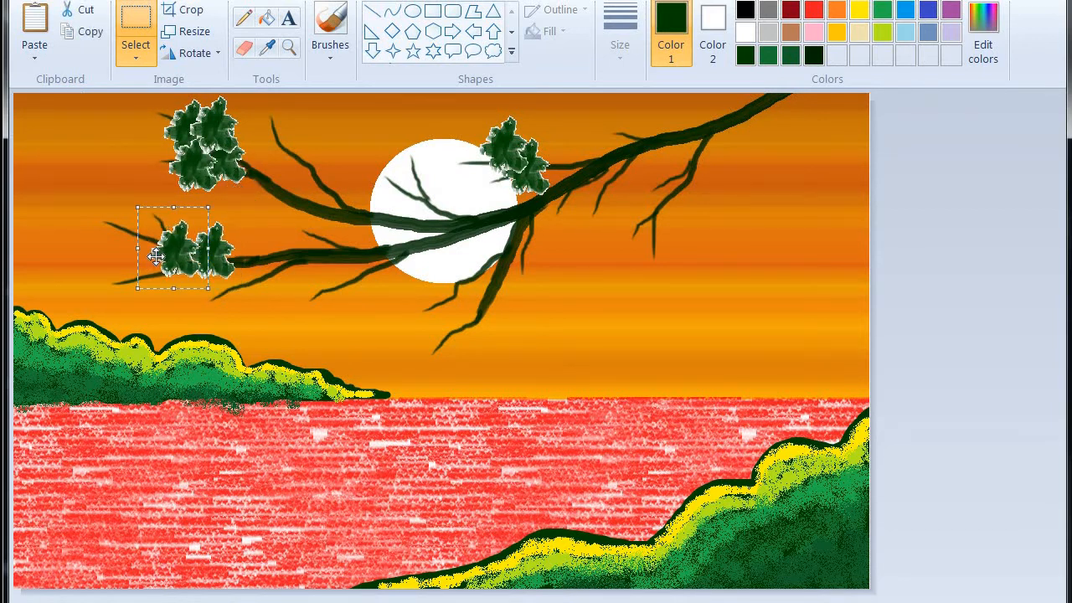
key("ctrl+v")
left_click_drag(80, 145, 190, 208)
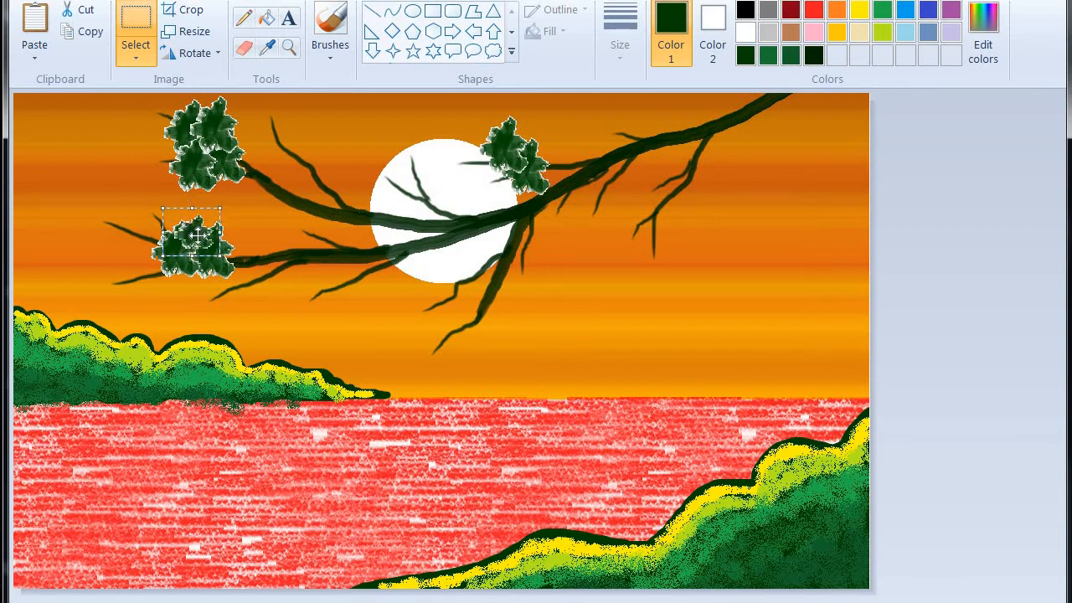
Paste three of the small leaf clusters along the upper twigs at the far end of the lower-left branch
key("ctrl+v")
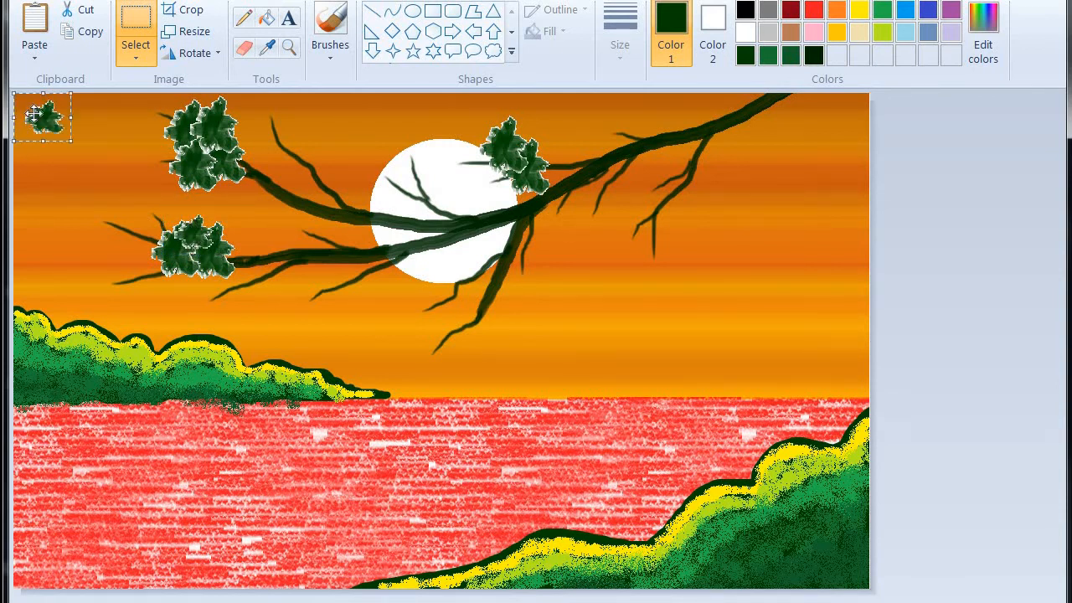
left_click_drag(37, 116, 139, 228)
key("ctrl+v")
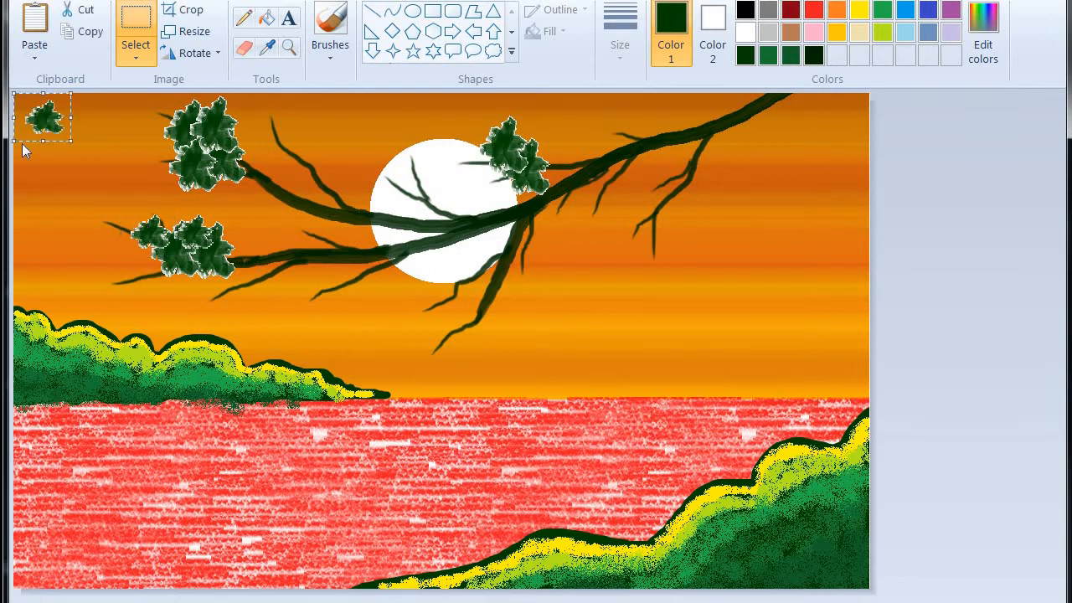
left_click_drag(39, 126, 123, 236)
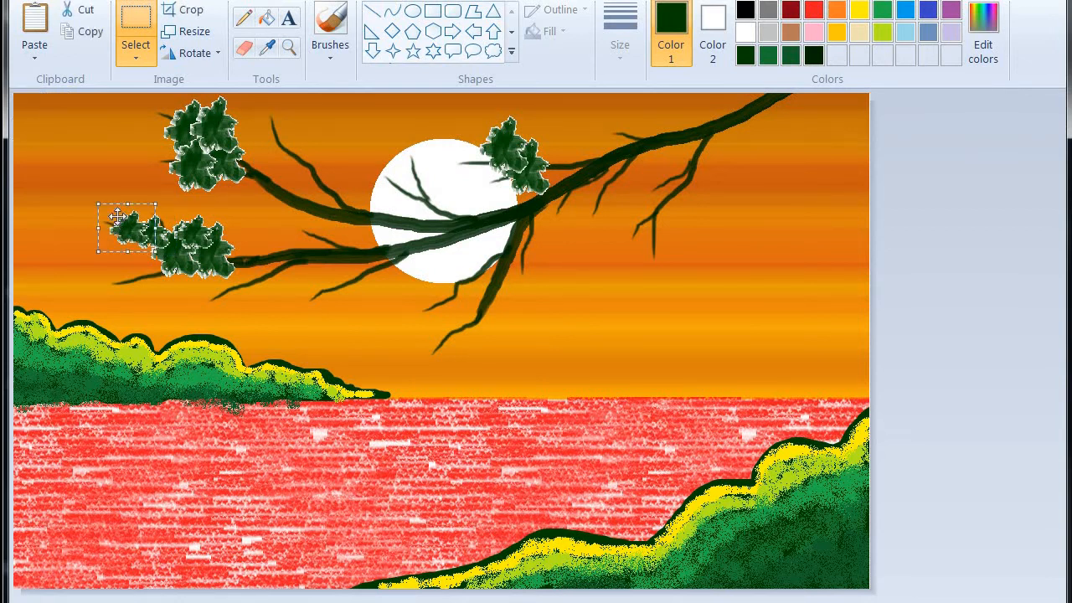
key("ctrl+v")
left_click_drag(40, 118, 155, 225)
Paste three small leaf clusters, overlapping, along the twig beneath the lower-left branch, just right of the existing foliage
key("ctrl+v")
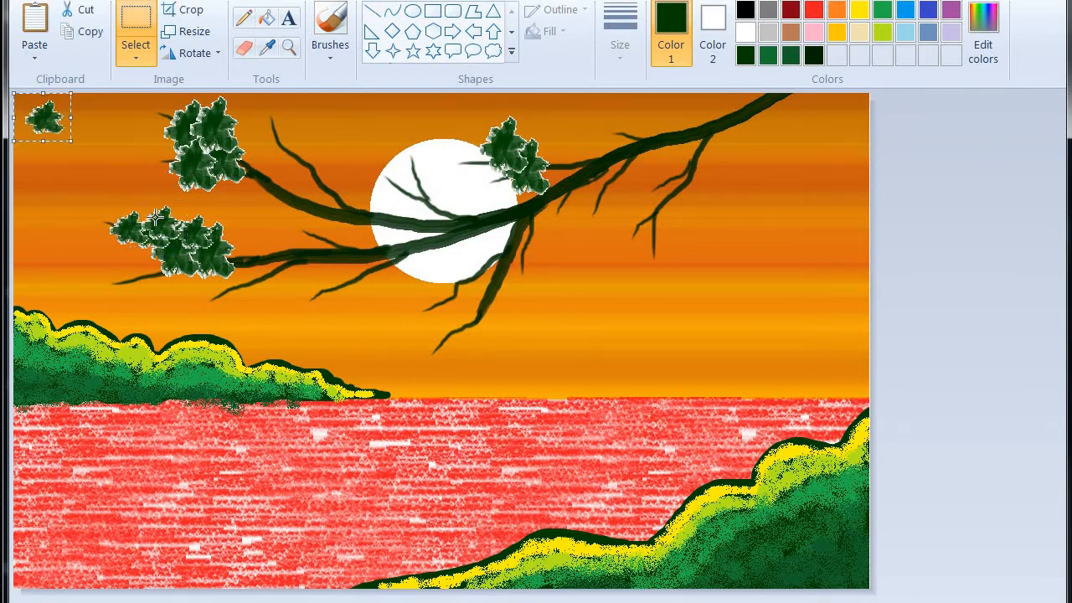
left_click_drag(41, 99, 274, 259)
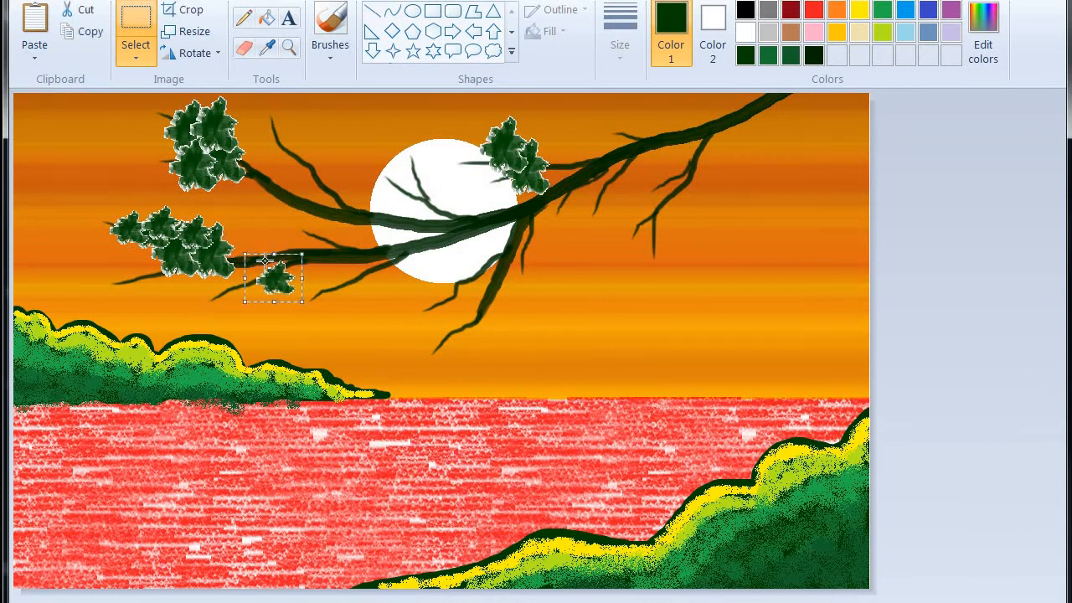
key("ctrl+v")
left_click_drag(51, 101, 249, 266)
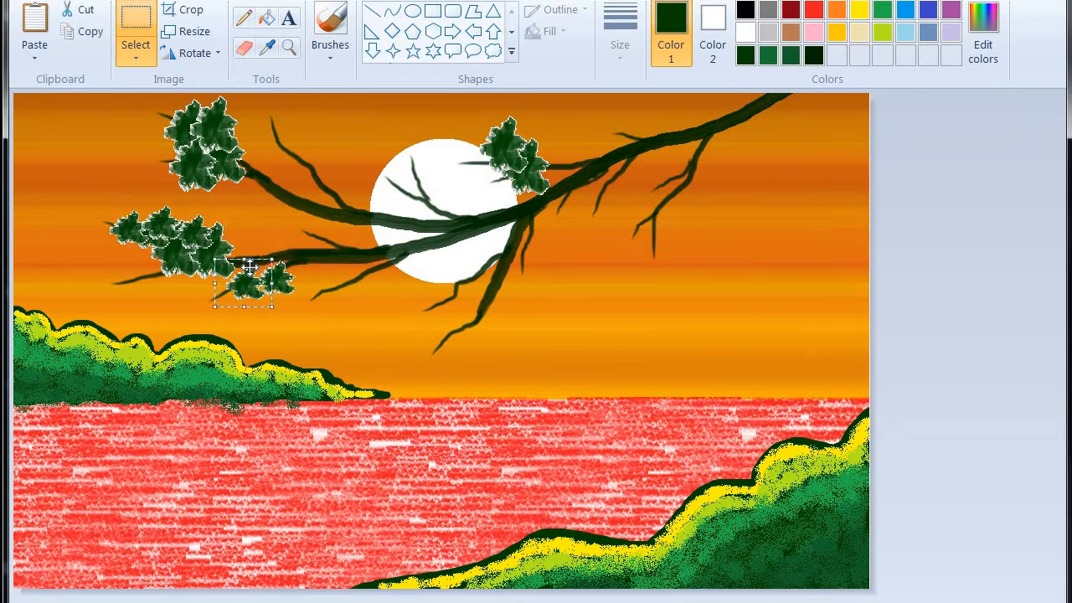
key("ctrl+v")
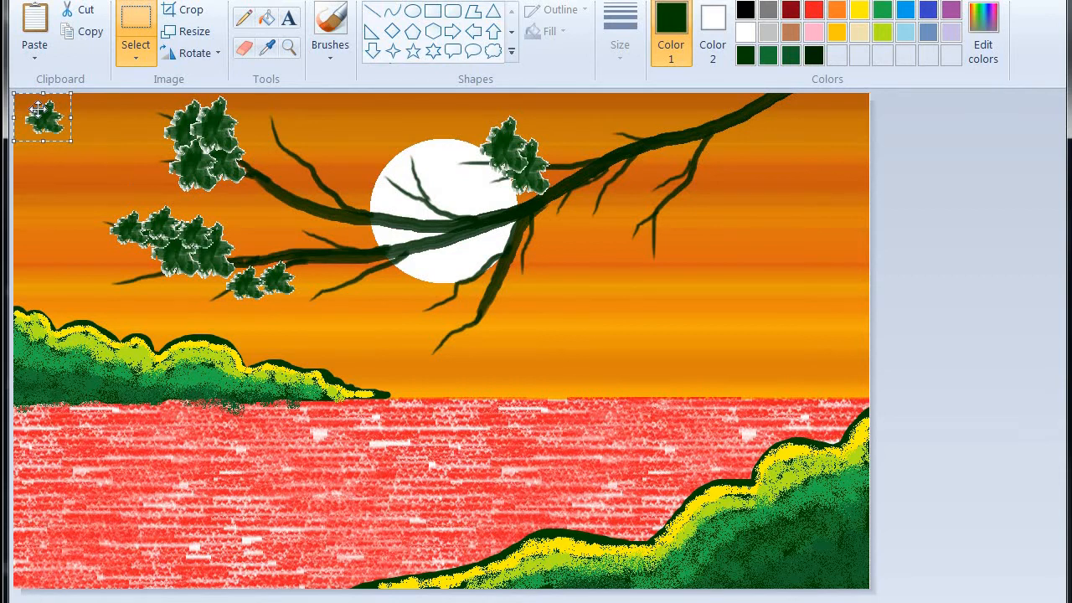
left_click_drag(38, 109, 237, 261)
Paste three small leaf clusters in a tight group at the tip of the twig just below the sun
key("ctrl+v")
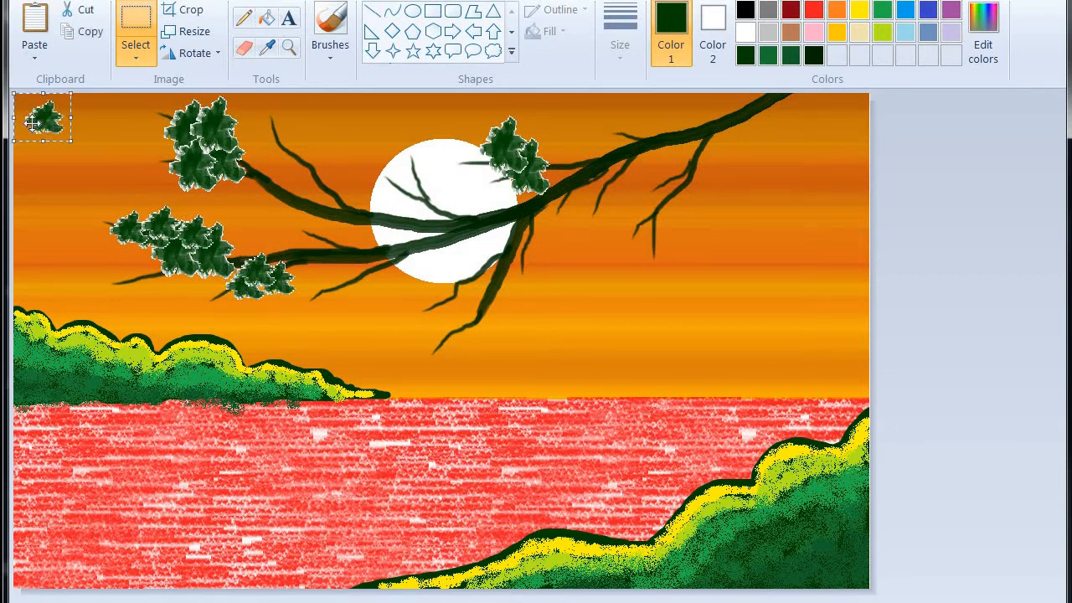
left_click_drag(32, 122, 437, 305)
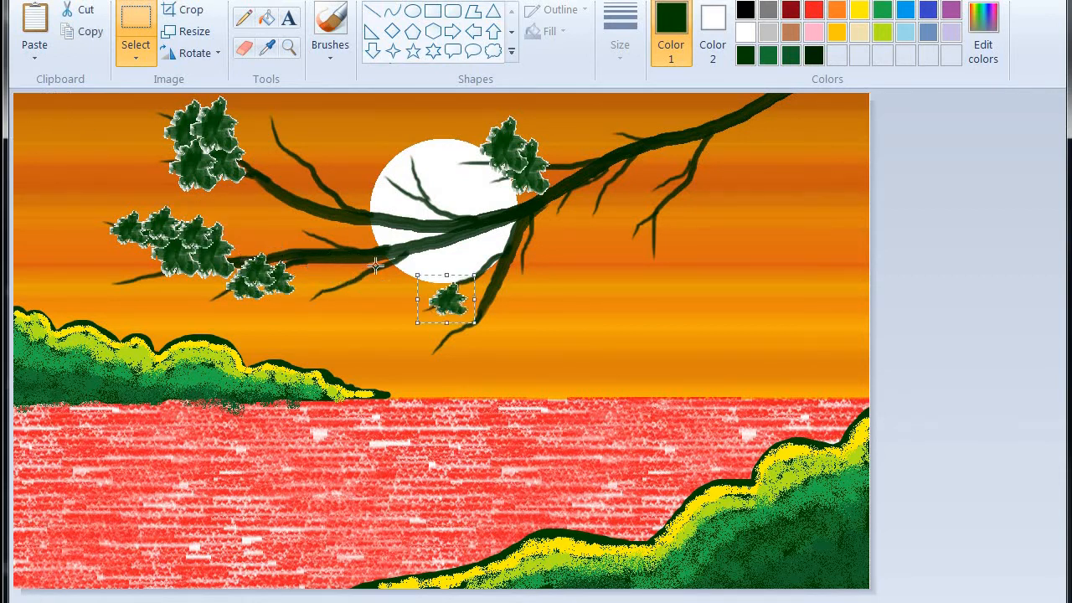
key("ctrl+v")
left_click_drag(65, 111, 443, 293)
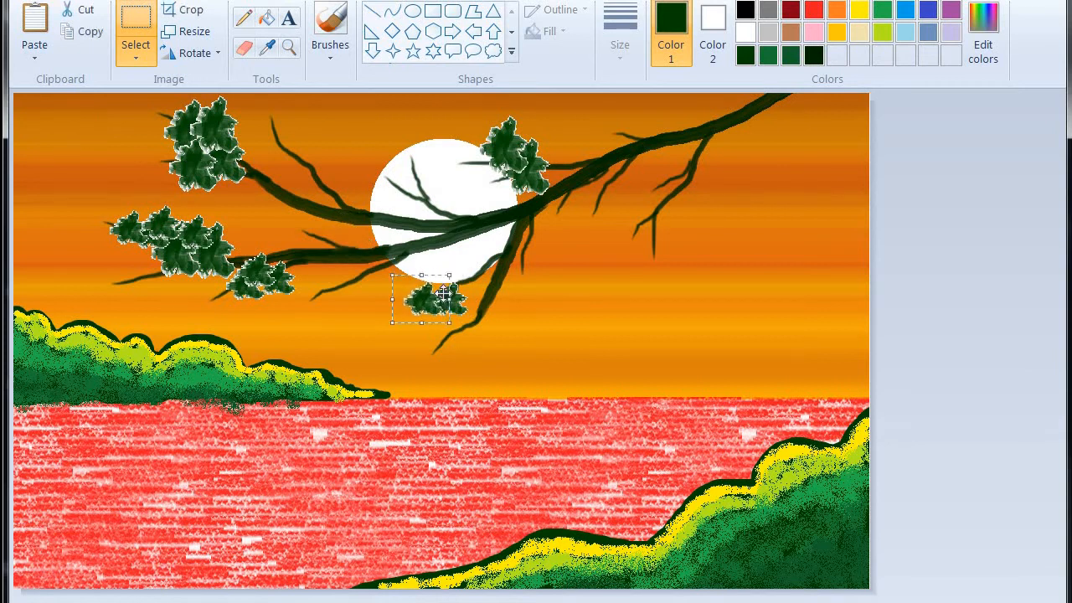
key("ctrl+v")
left_click_drag(27, 112, 410, 307)
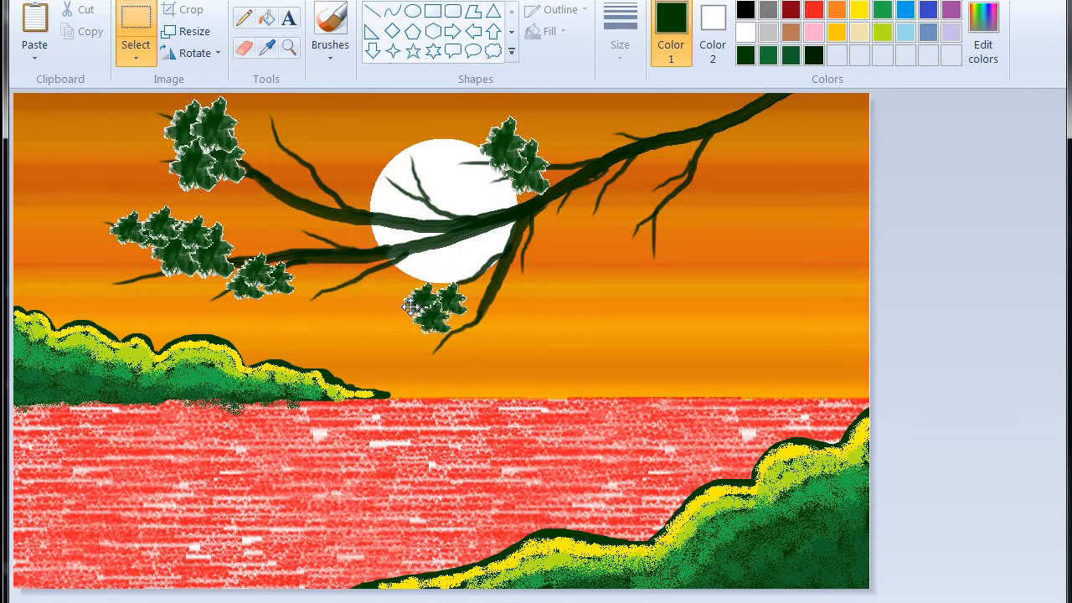
Paste three more leaf clusters over the lower end of the downward branch, joining the group below the sun
key("ctrl+v")
left_click_drag(70, 115, 479, 318)
key("ctrl+v")
left_click_drag(53, 106, 487, 299)
key("ctrl+v")
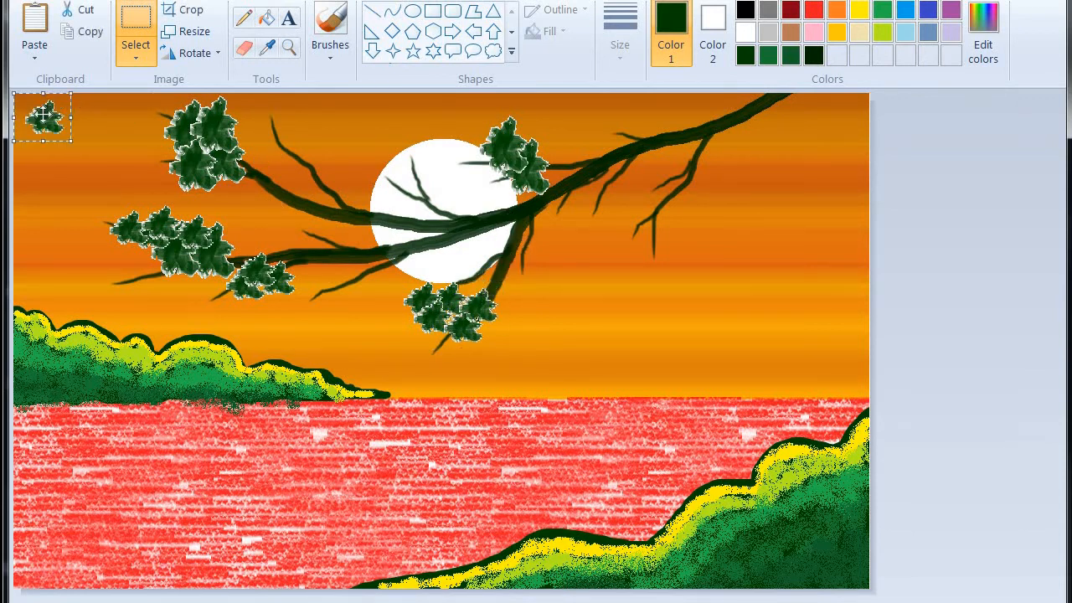
left_click_drag(43, 116, 434, 335)
Paste two small leaf clusters at the lower left of the foliage on the sun's upper-right edge
key("ctrl+v")
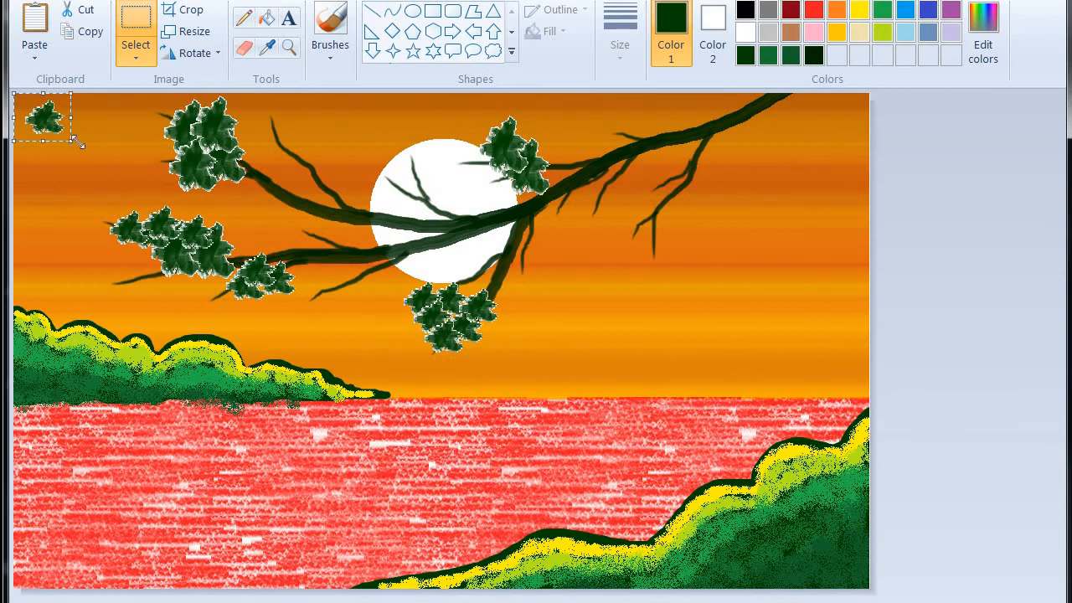
left_click_drag(31, 116, 477, 174)
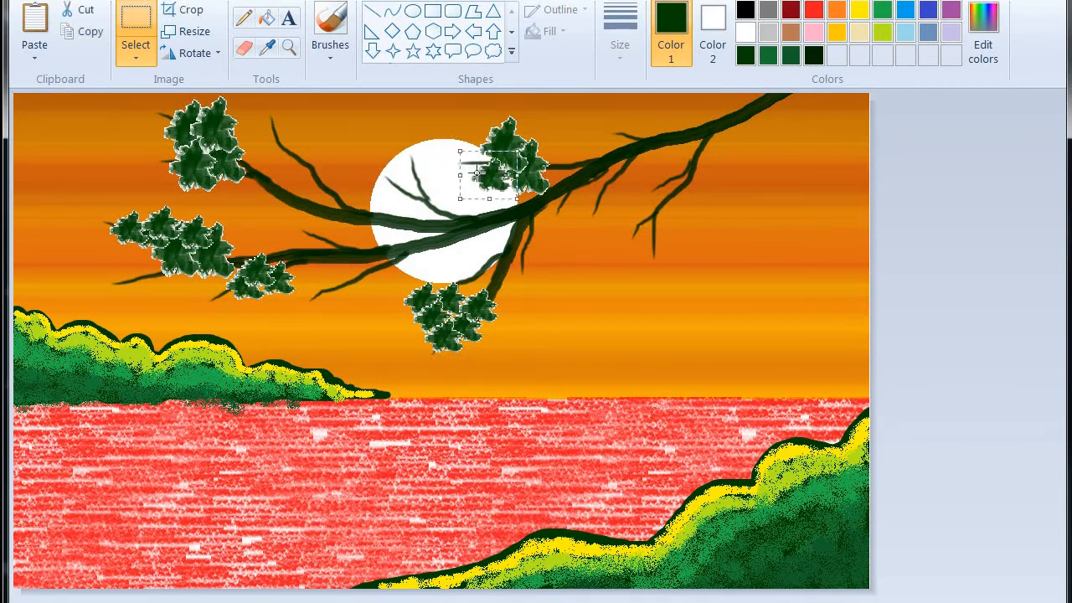
key("ctrl+v")
left_click_drag(33, 116, 465, 157)
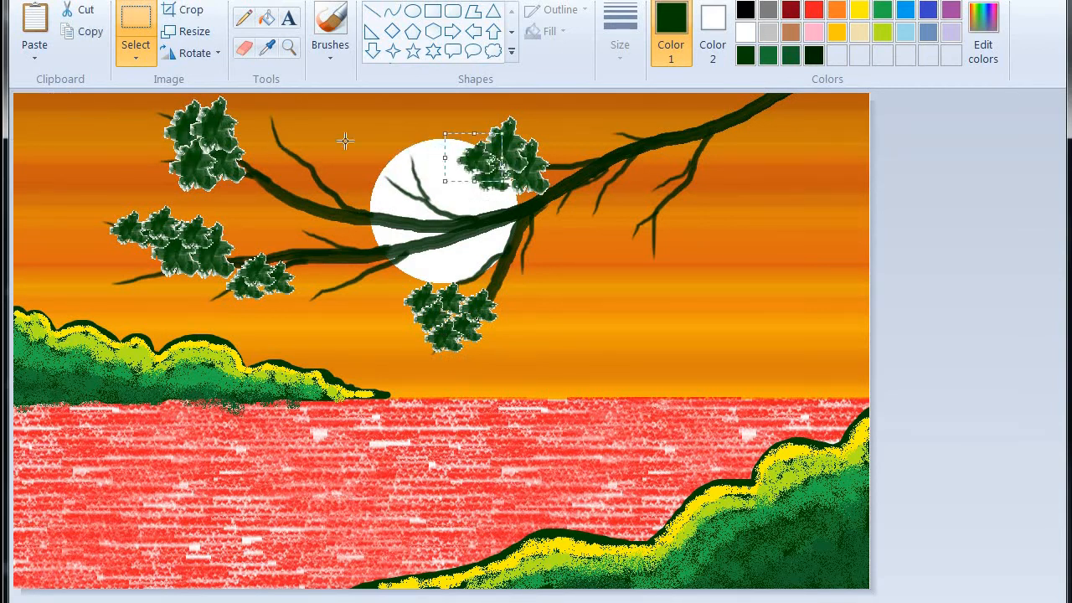
Paste three small leaf clusters around the twig rising from the upper-left branch
key("ctrl+v")
left_click_drag(38, 114, 299, 151)
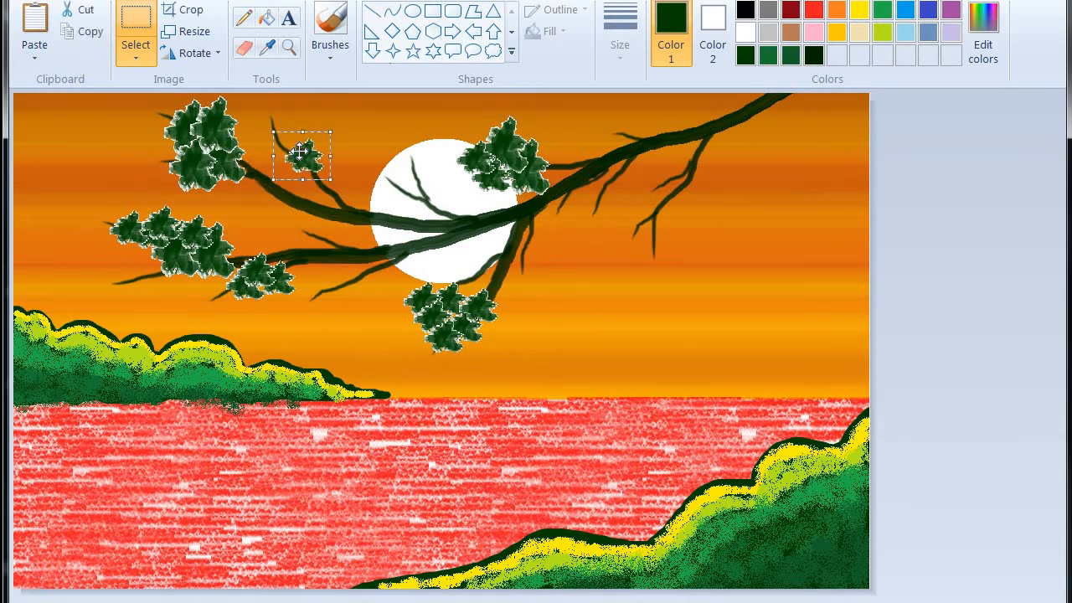
key("ctrl+v")
left_click_drag(42, 116, 283, 161)
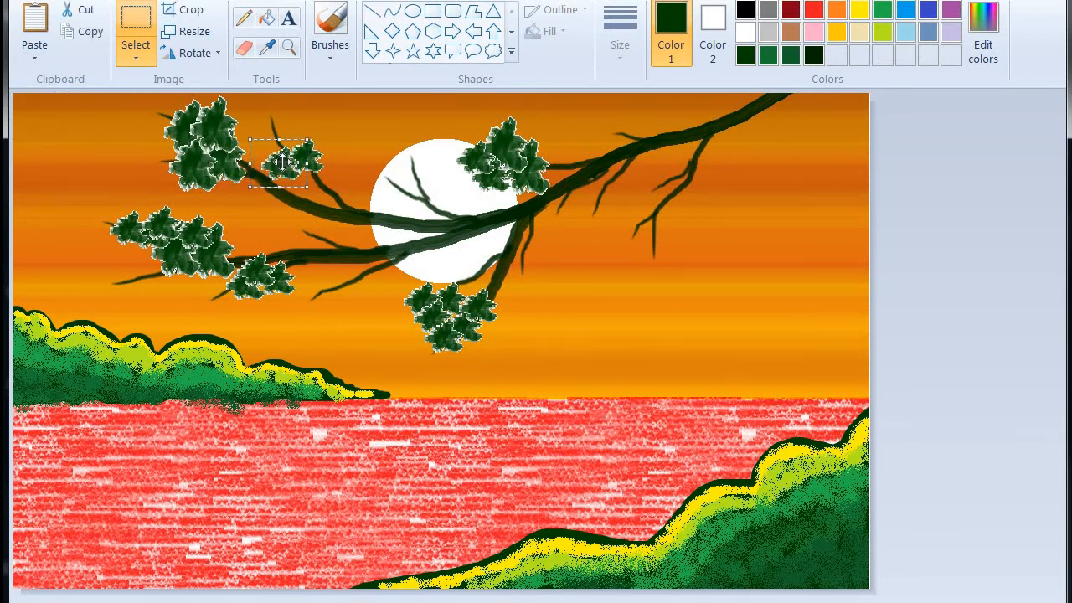
key("ctrl+v")
left_click_drag(33, 117, 264, 144)
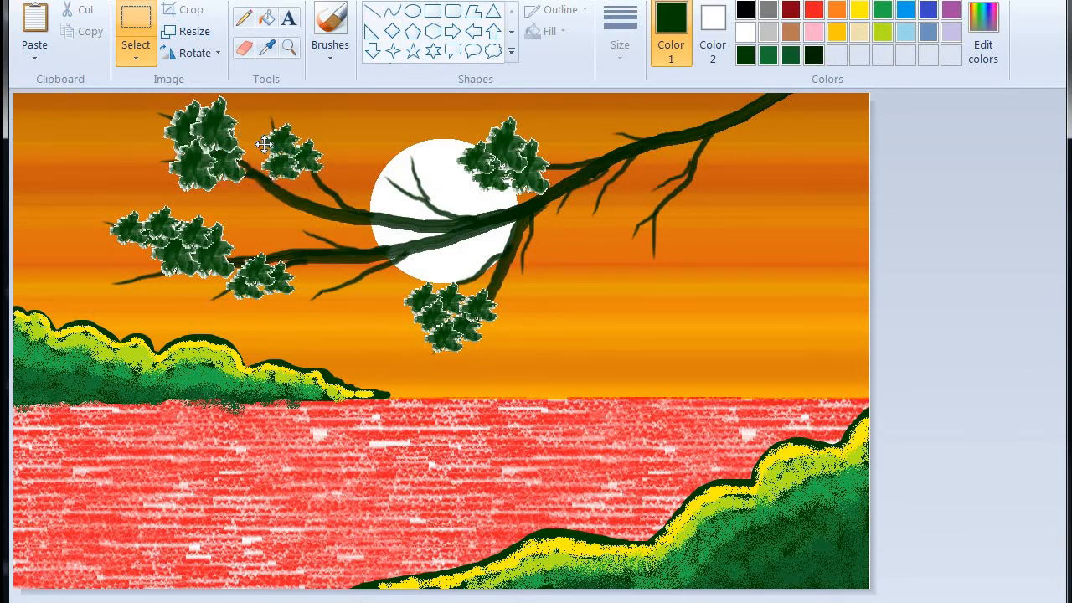
Paste one leaf cluster on the short twig above the lower-left branch and one on the twig tip below it
key("ctrl+v")
left_click_drag(34, 109, 290, 222)
key("ctrl+v")
left_click_drag(51, 123, 318, 291)
Paste two leaf clusters on the tips of the forked twig in front of the sun
key("ctrl+v")
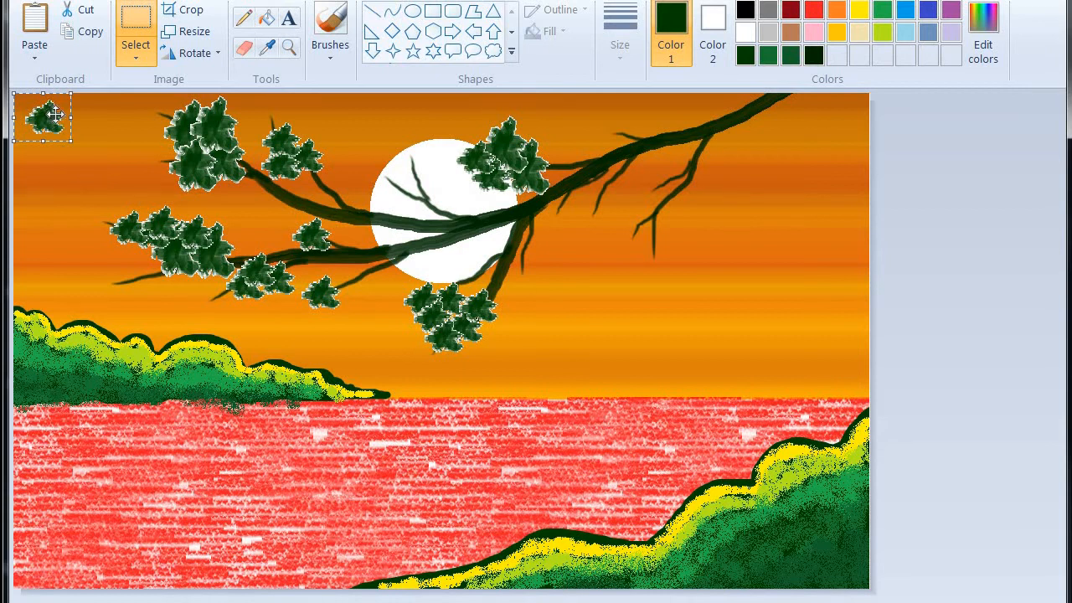
left_click_drag(55, 114, 422, 175)
key("ctrl+v")
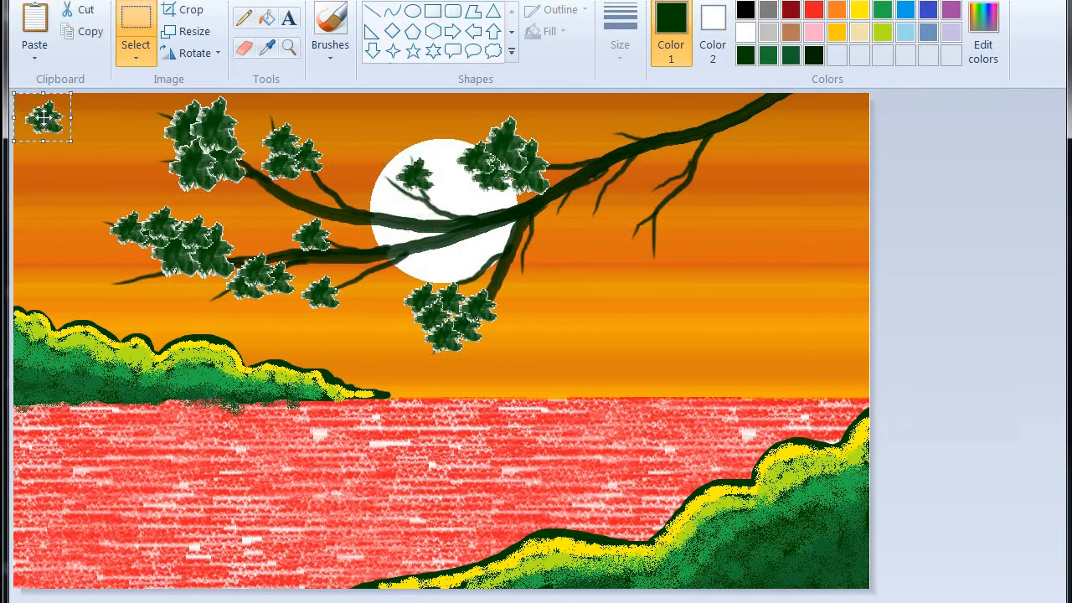
left_click_drag(42, 118, 377, 179)
Paste two leaf clusters side by side on the lowest twig at the far end of the lower-left branch
key("ctrl+v")
left_click_drag(46, 121, 117, 277)
key("ctrl+v")
left_click_drag(40, 118, 130, 276)
Paste single leaf clusters on the twigs below and above the main branch right of the sun and on the far-right hanging twig
key("ctrl+v")
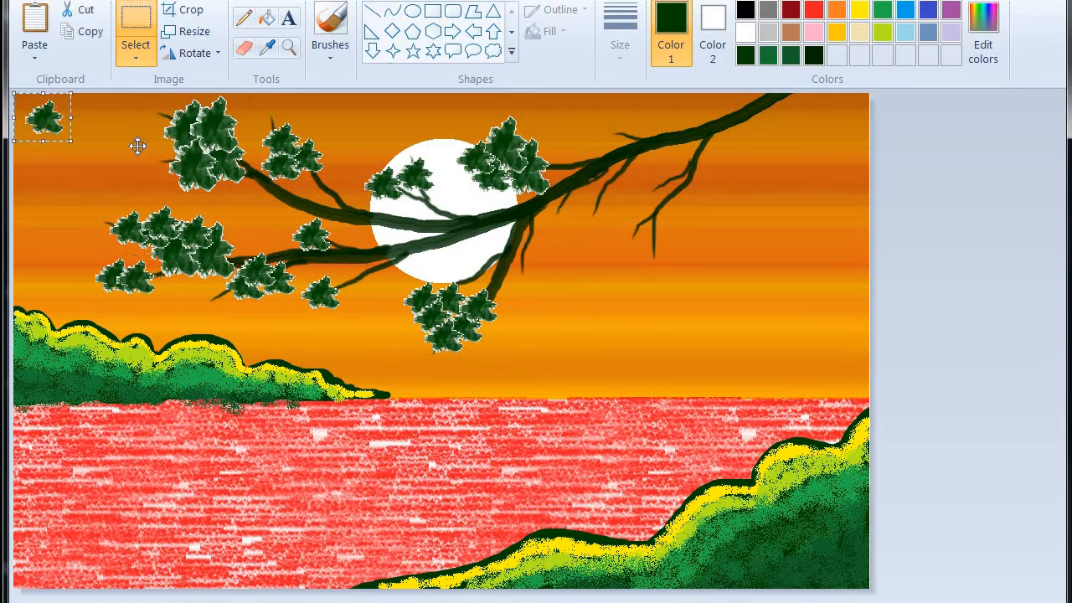
left_click_drag(43, 119, 595, 201)
key("ctrl+v")
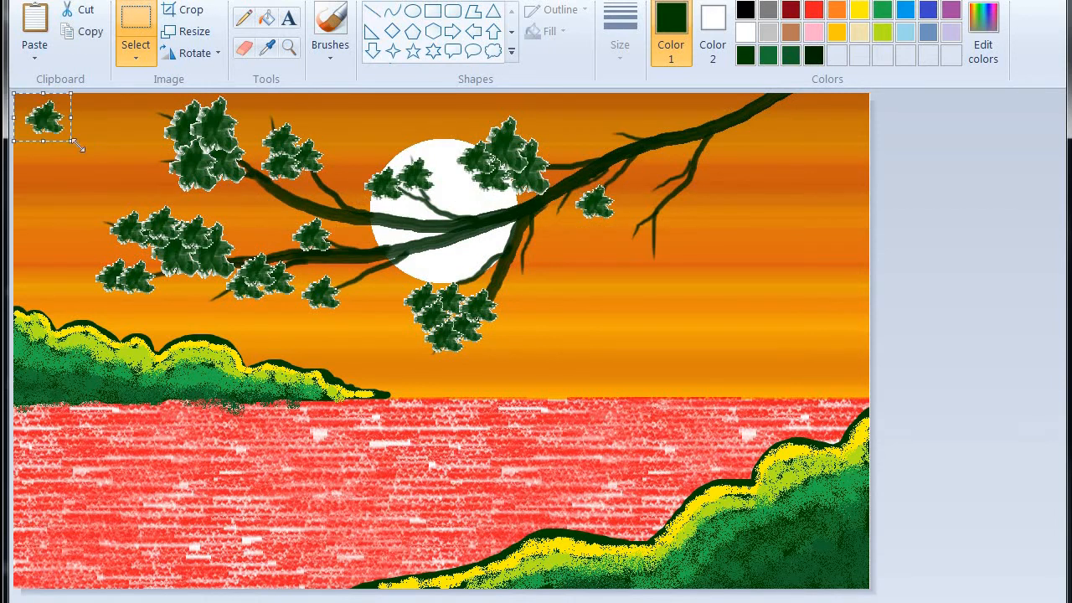
left_click_drag(31, 126, 602, 134)
key("ctrl+v")
left_click_drag(52, 118, 667, 224)
Paste leaf clusters on the short twigs at the sun's right edge and on the upper fork of the far-right hanging twig
key("ctrl+v")
left_click_drag(46, 100, 520, 237)
key("ctrl+v")
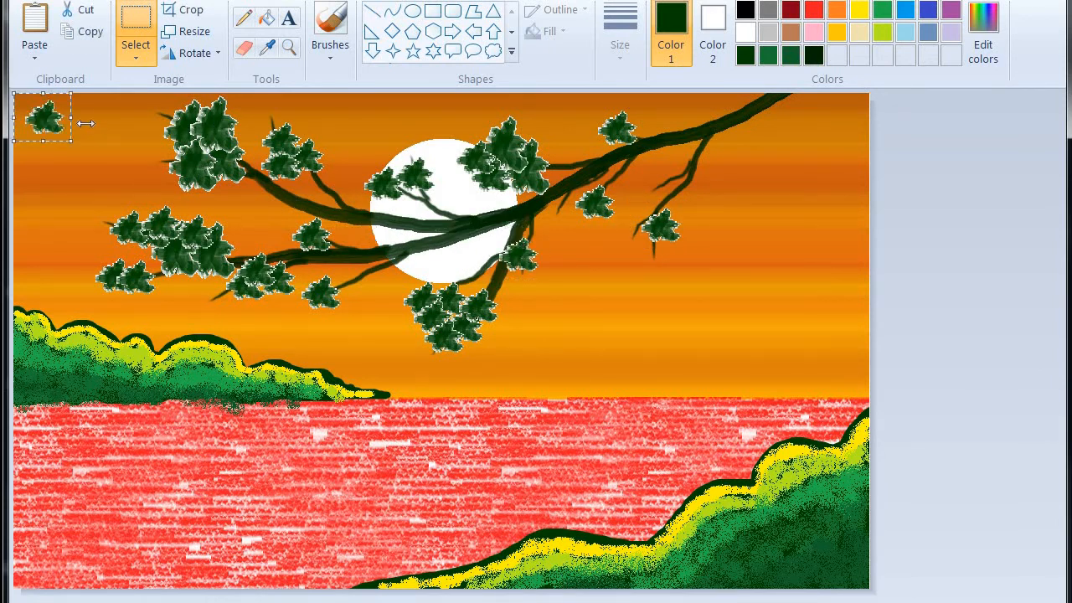
left_click_drag(51, 119, 667, 191)
key("ctrl+v")
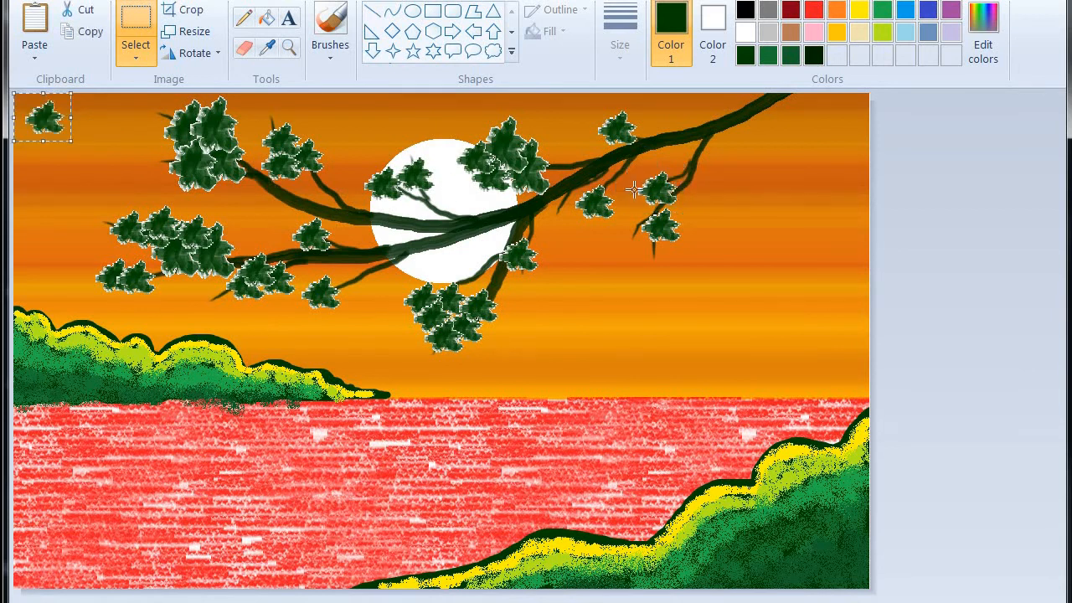
left_click_drag(52, 116, 556, 206)
Paste three small leaf clusters around the outer side of the foliage at the end of the upper-left branch
key("ctrl+v")
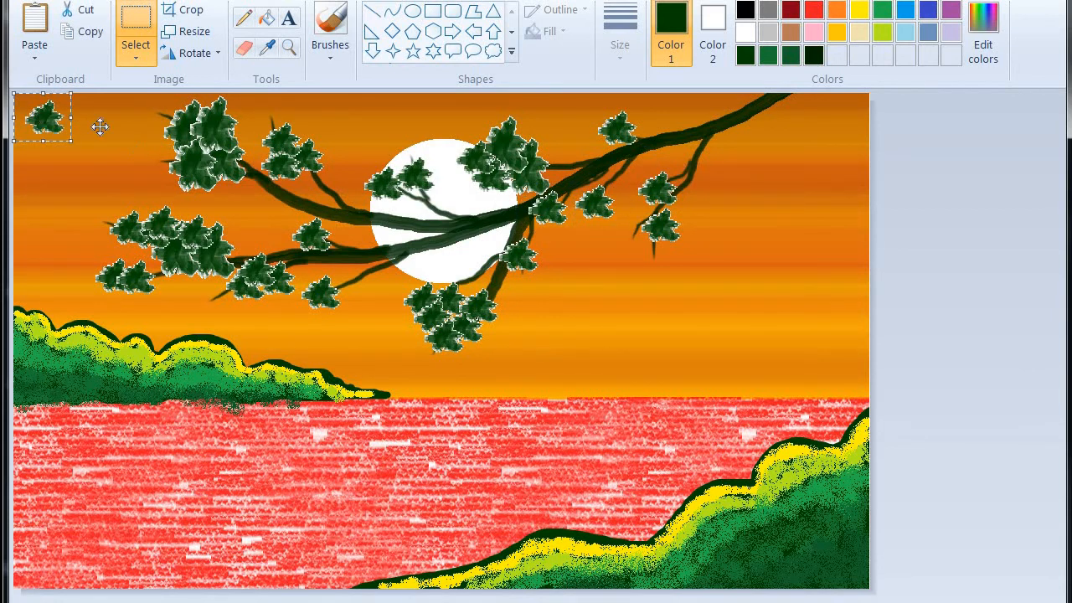
left_click_drag(51, 117, 164, 159)
key("ctrl+v")
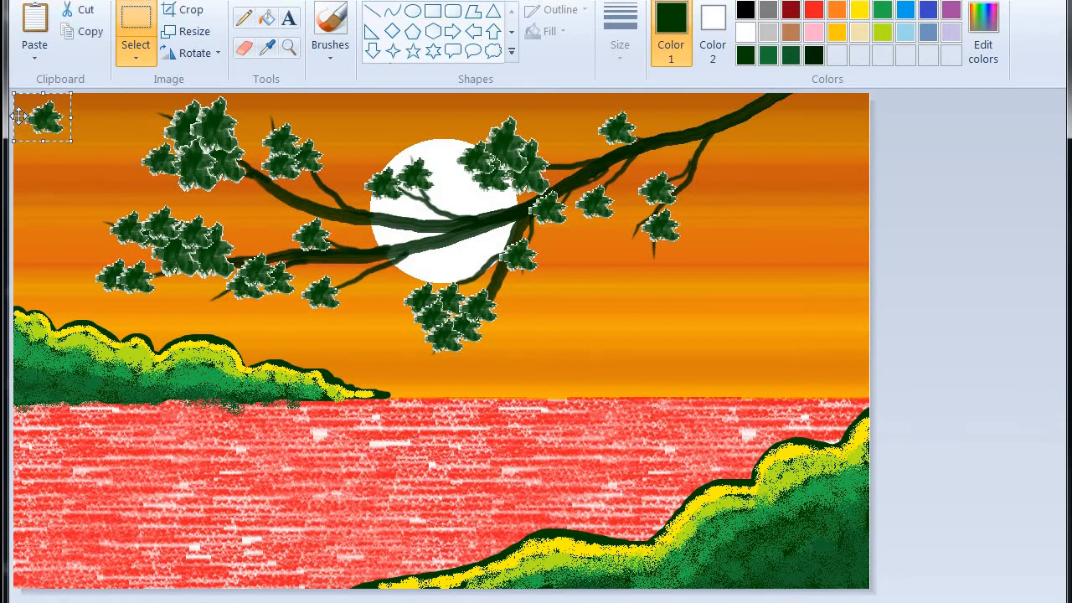
left_click_drag(18, 117, 126, 106)
key("ctrl+v")
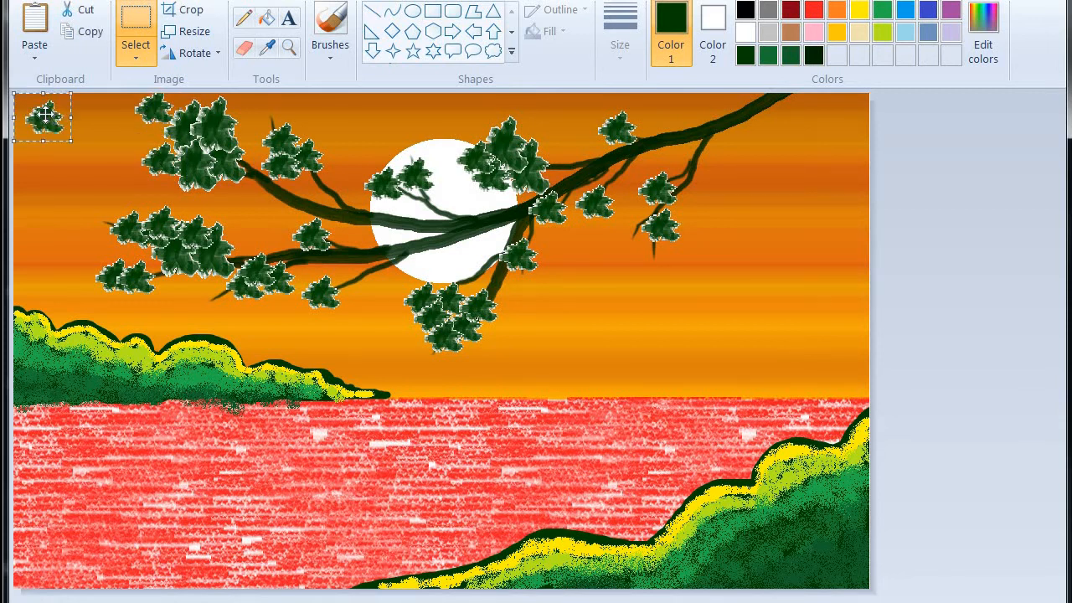
left_click_drag(45, 115, 176, 114)
Add one more leaf cluster to the top of the group on the twig rising from the upper-left branch
key("ctrl+v")
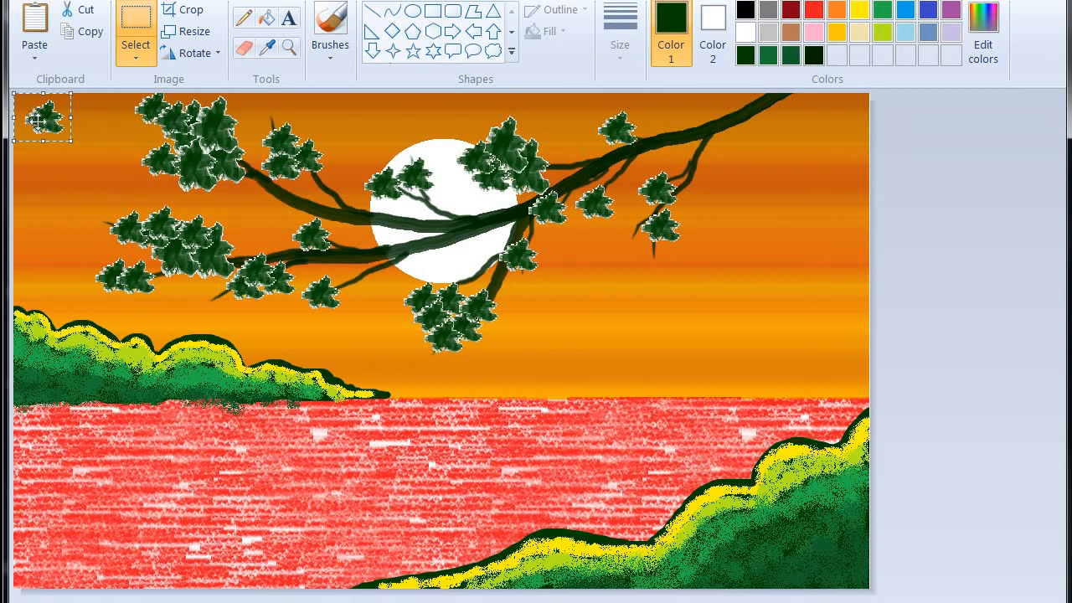
left_click_drag(38, 122, 274, 137)
key("Escape")
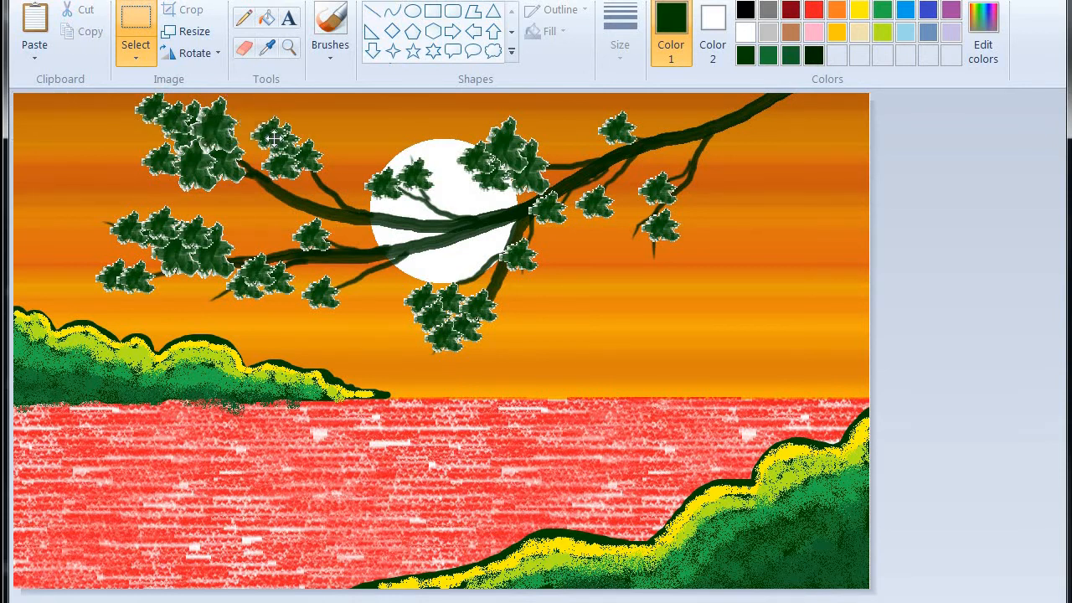
Add a leaf cluster at the lower-left branch's outermost tip and another beside the one on the short twig above that branch
key("ctrl+v")
left_click_drag(45, 102, 107, 220)
key("Escape")
key("ctrl+v")
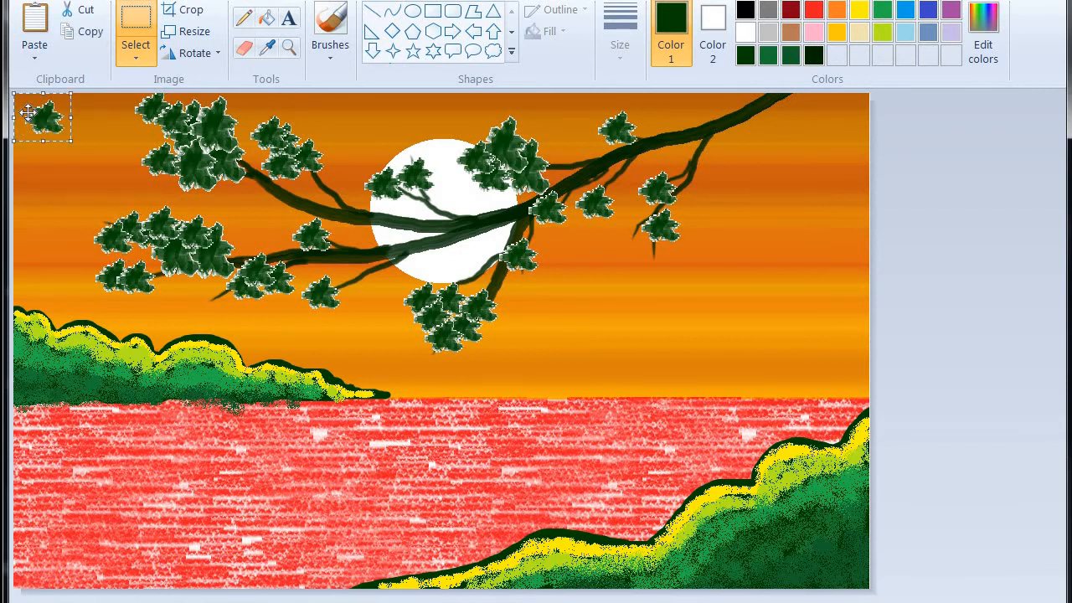
left_click_drag(28, 113, 308, 233)
key("Escape")
Paste three more leaf clusters around the far-right hanging twig to build a fuller group
key("ctrl+v")
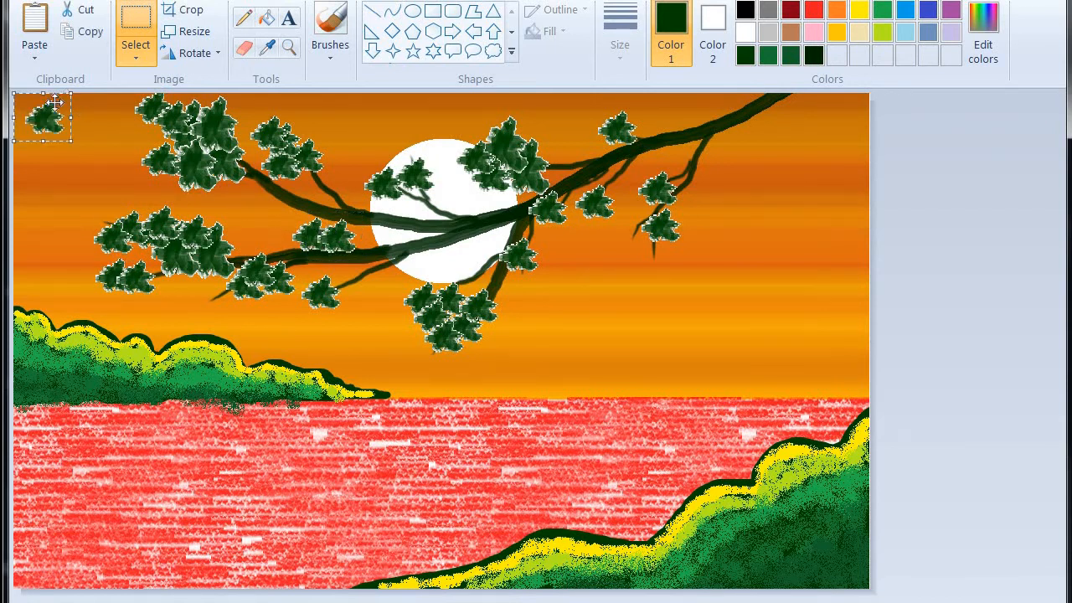
left_click_drag(53, 101, 664, 224)
key("Escape")
key("ctrl+v")
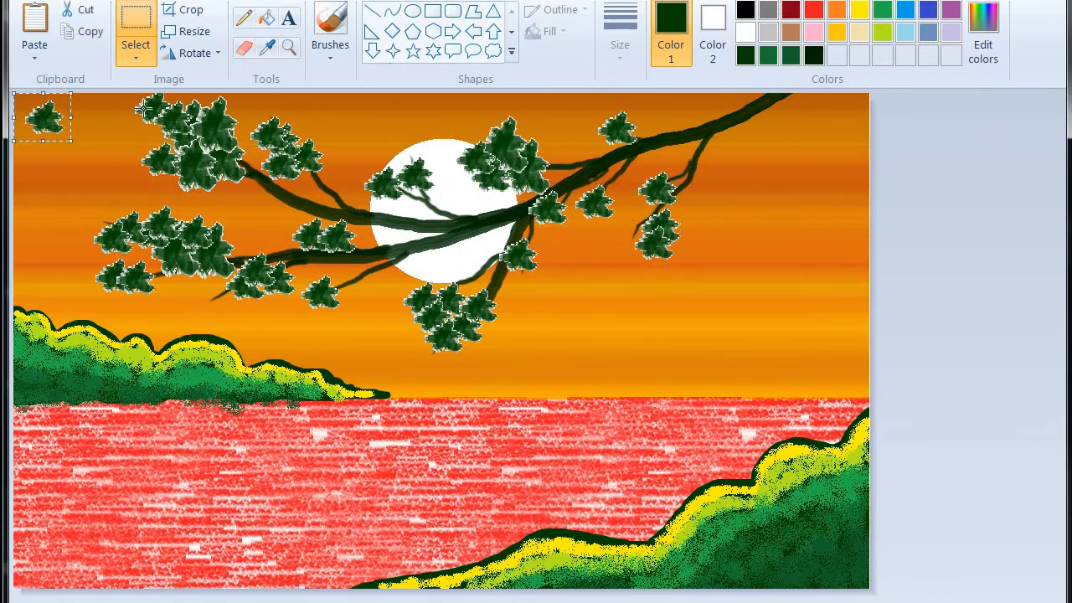
left_click_drag(44, 114, 630, 223)
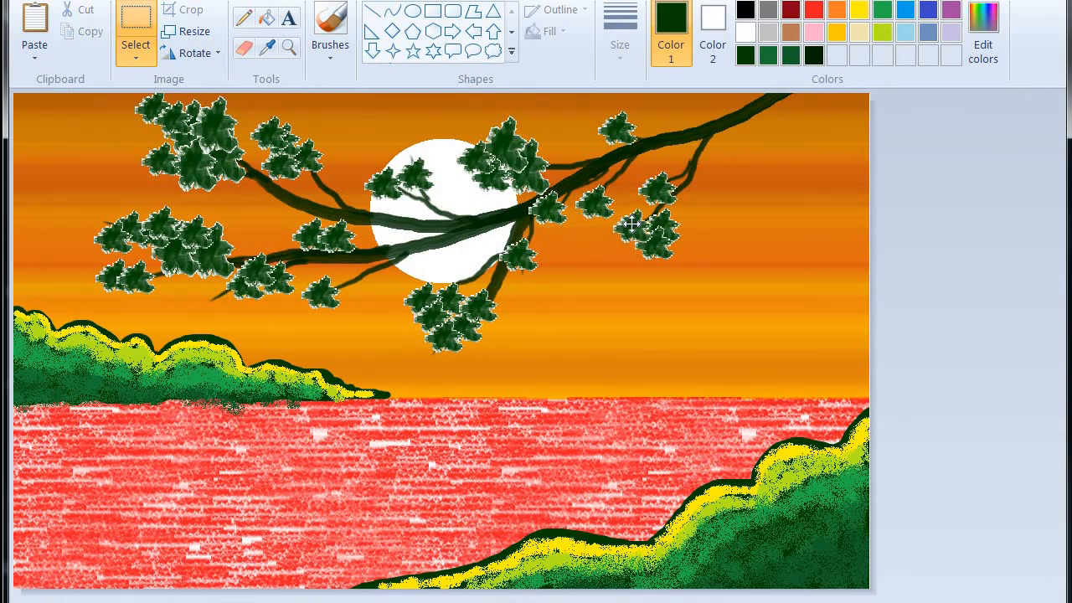
key("Escape")
key("ctrl+v")
left_click_drag(37, 118, 634, 208)
key("Escape")
Add a third leaf cluster above the two on the forked twig in front of the sun
key("ctrl+v")
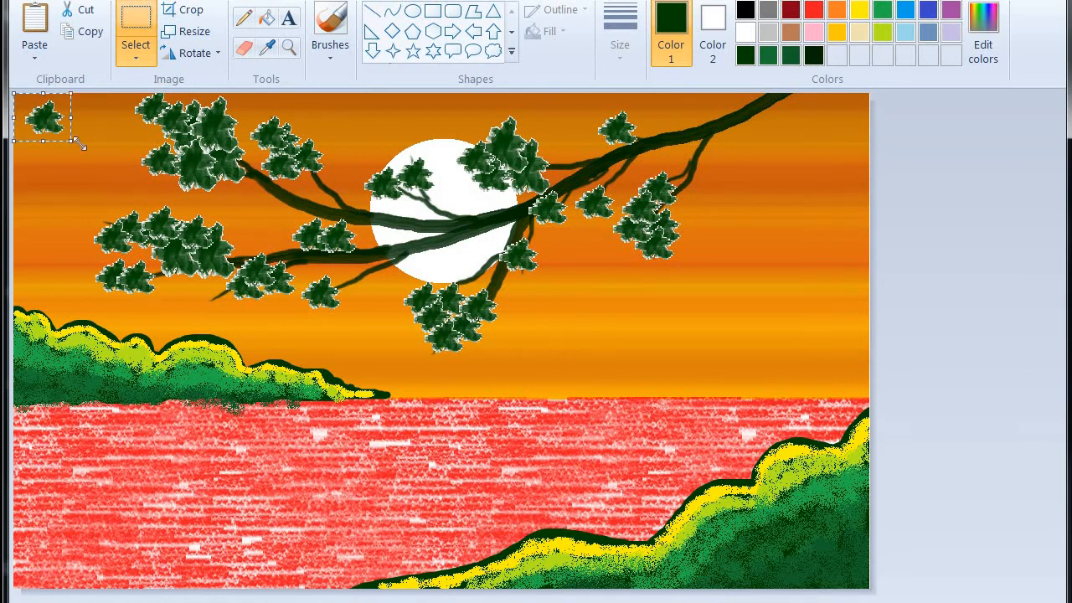
left_click_drag(41, 117, 403, 157)
key("Escape")
key("ctrl+v")
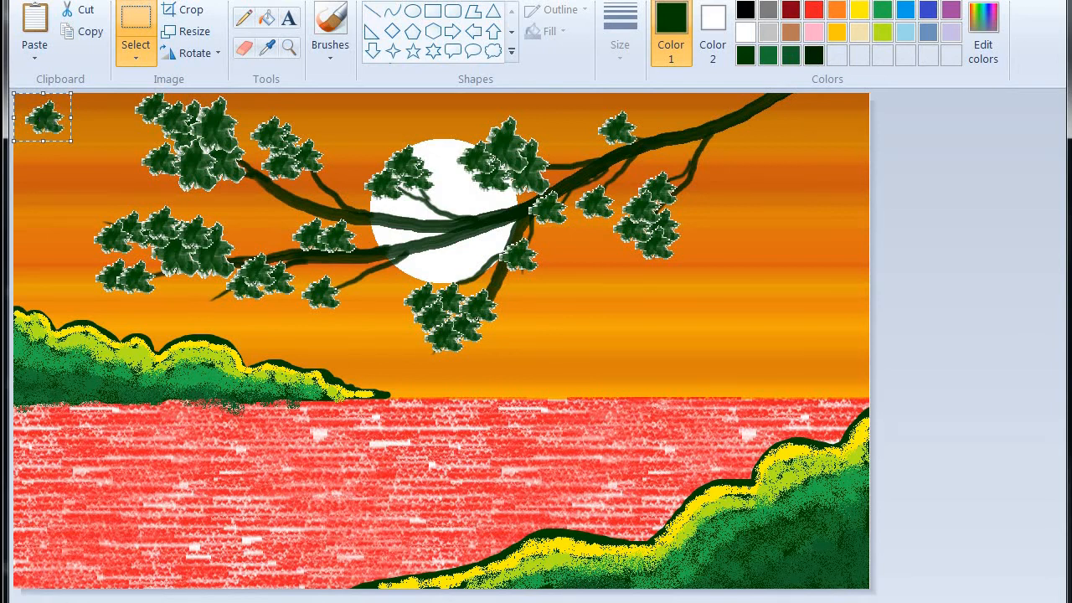
right_click(554, 276)
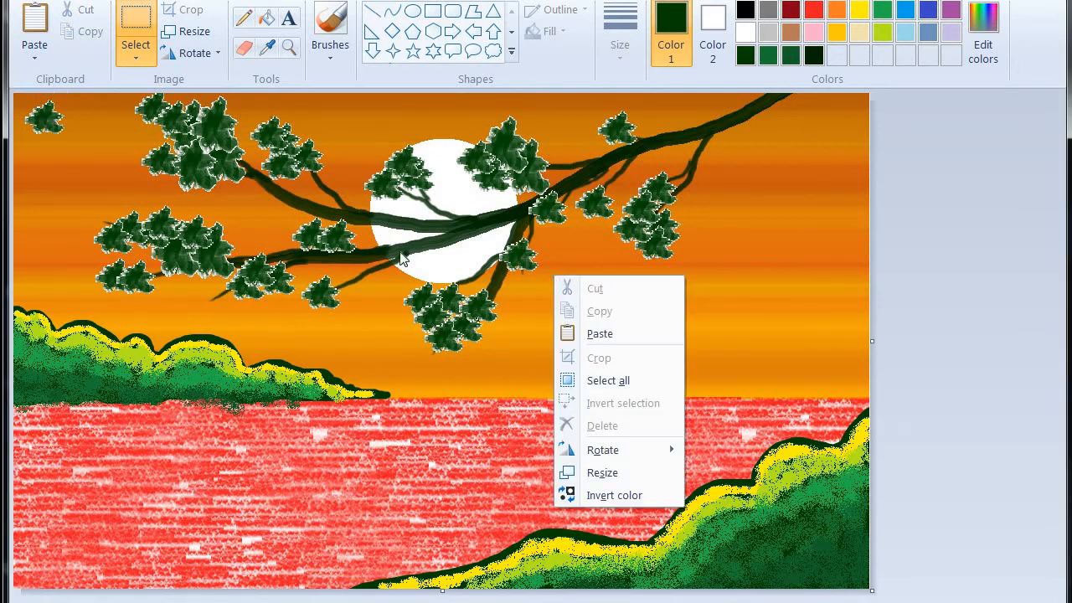
left_click(97, 212)
key("ctrl+z")
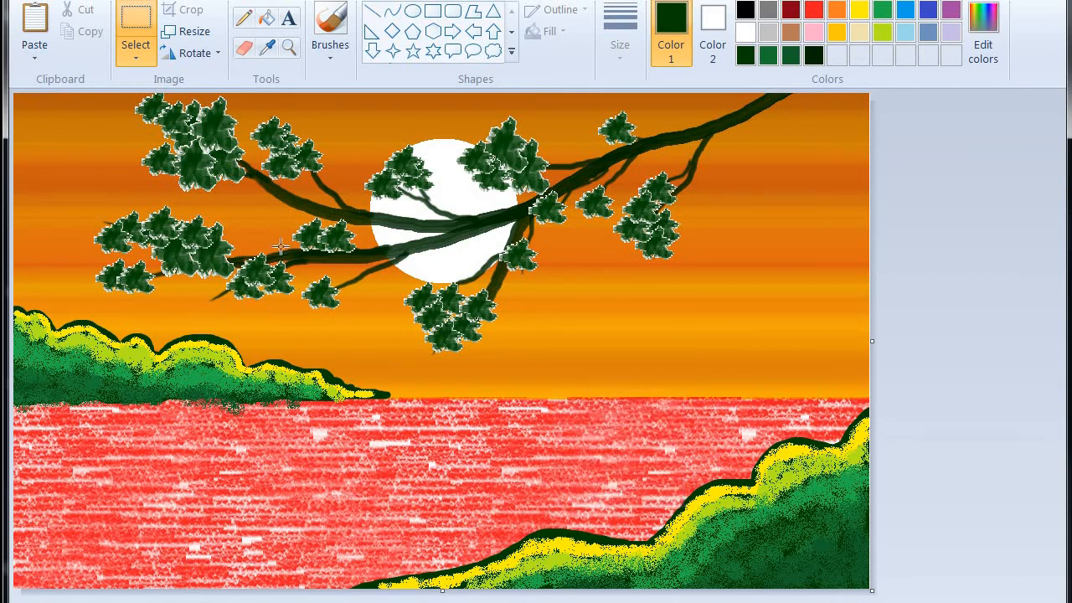
Paste a leaf cluster, shrink it to a smaller leaf, and copy the reduced version
right_click(447, 227)
left_click(481, 283)
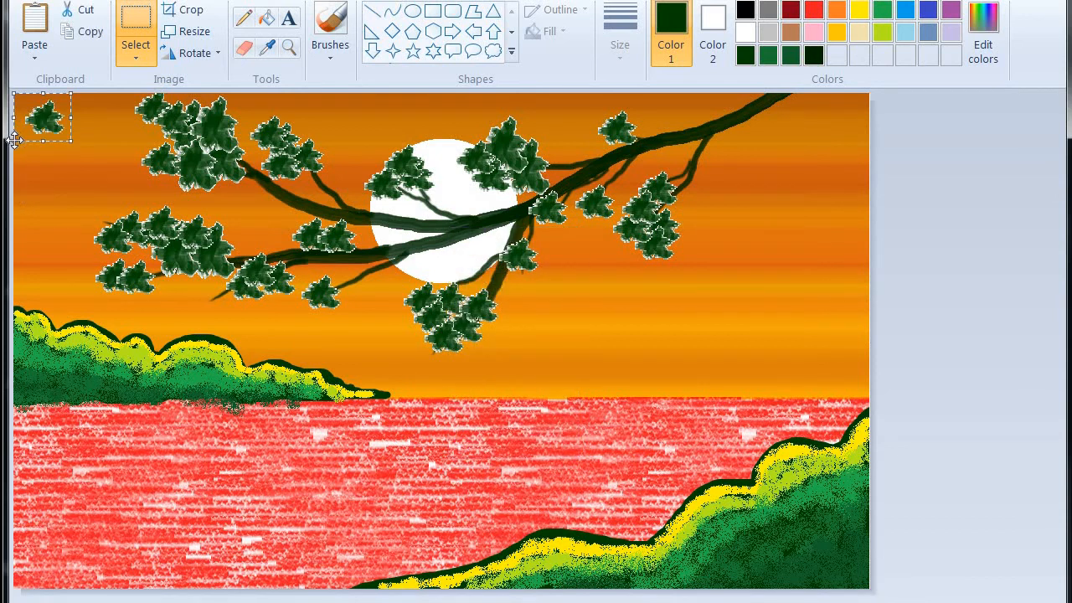
left_click_drag(25, 137, 32, 139)
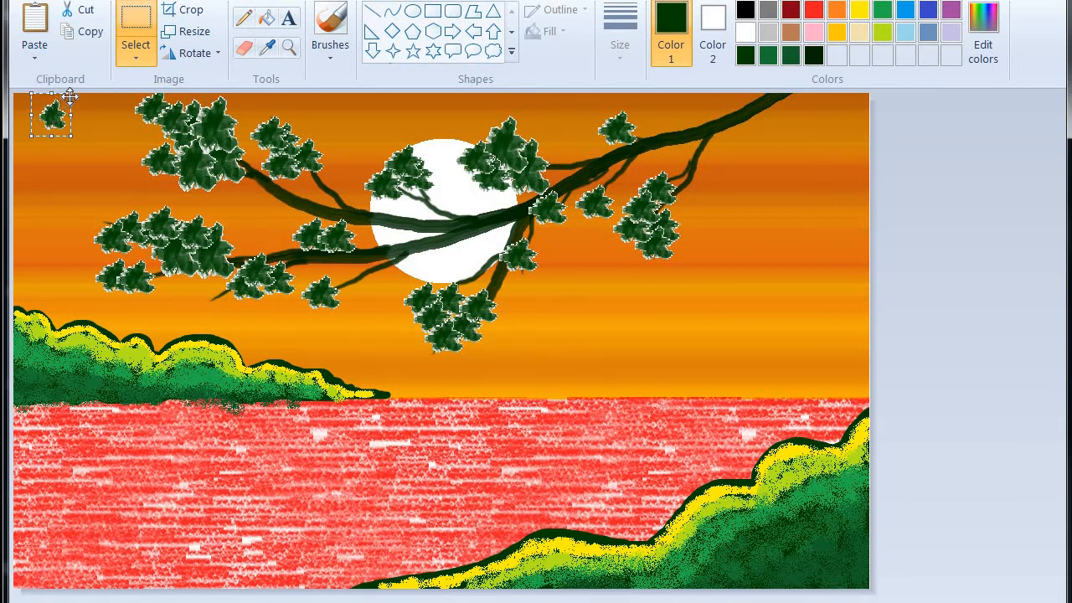
left_click_drag(70, 100, 71, 104)
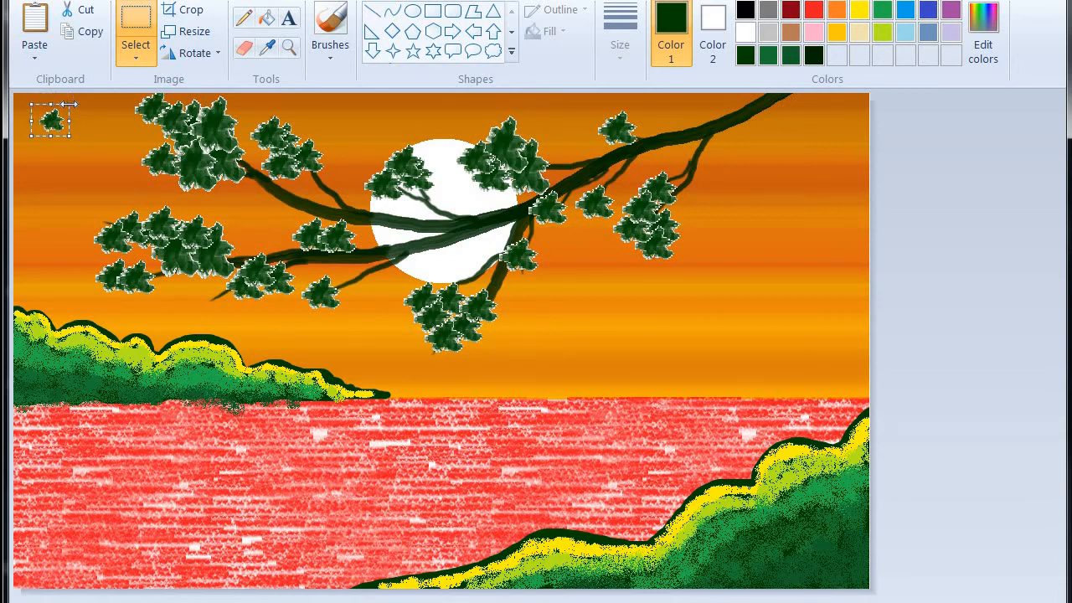
right_click(54, 114)
left_click(79, 148)
Place three of the small leaves around the bare twig tip hanging below the lower-left branch
left_click(112, 205)
left_click_drag(112, 205, 228, 288)
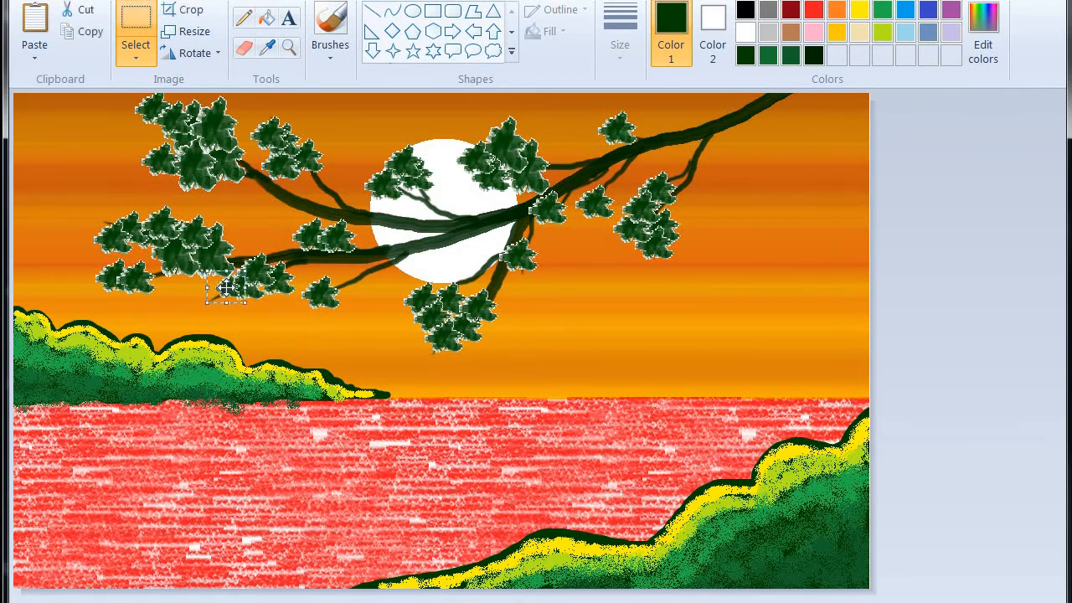
key("ctrl+v")
left_click_drag(31, 110, 214, 303)
key("ctrl+v")
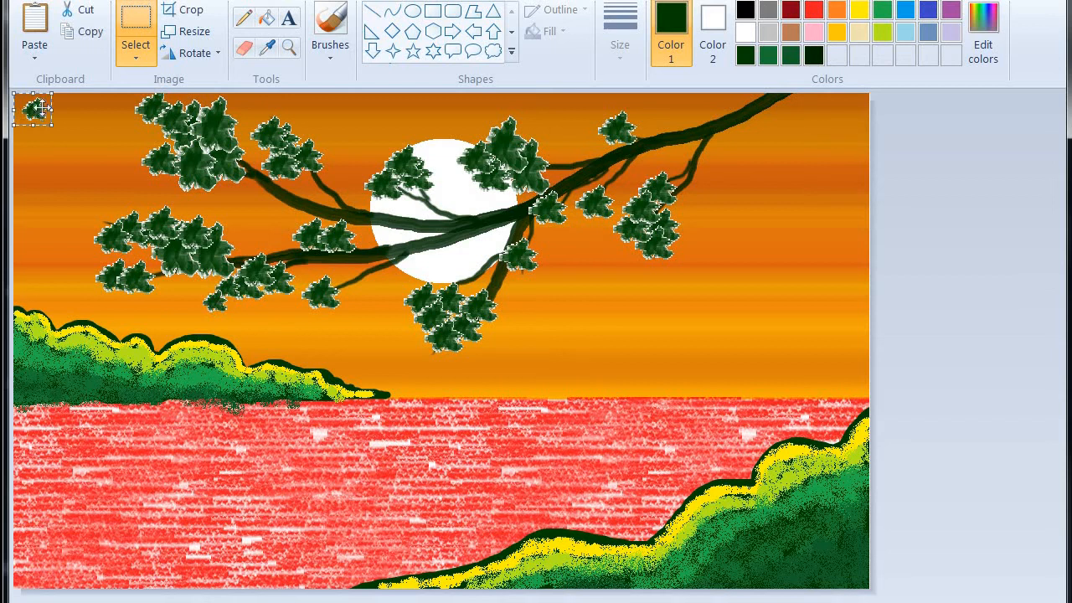
left_click_drag(34, 109, 108, 159)
key("ctrl+v")
key("Delete")
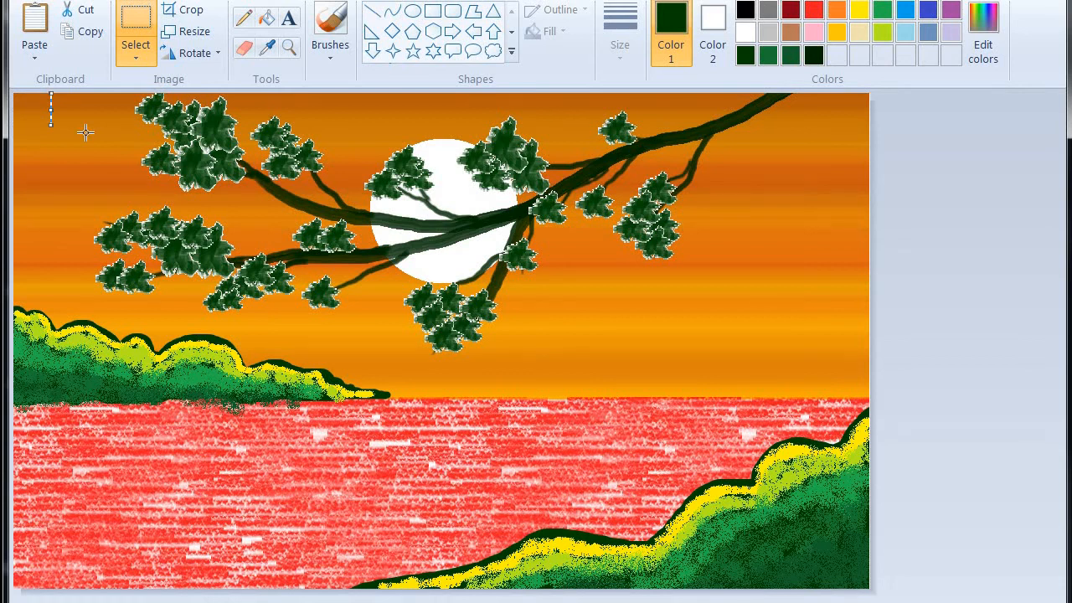
left_click(85, 132)
Add two small leaves beside and below the single leaf cluster just right of the sun
key("ctrl+v")
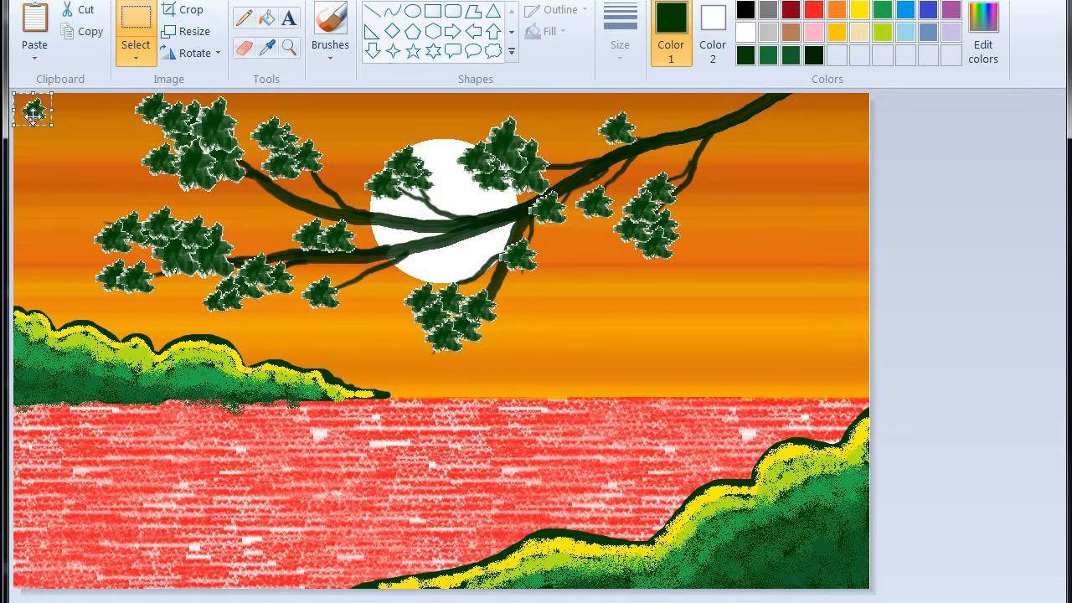
left_click_drag(32, 112, 578, 218)
key("ctrl+v")
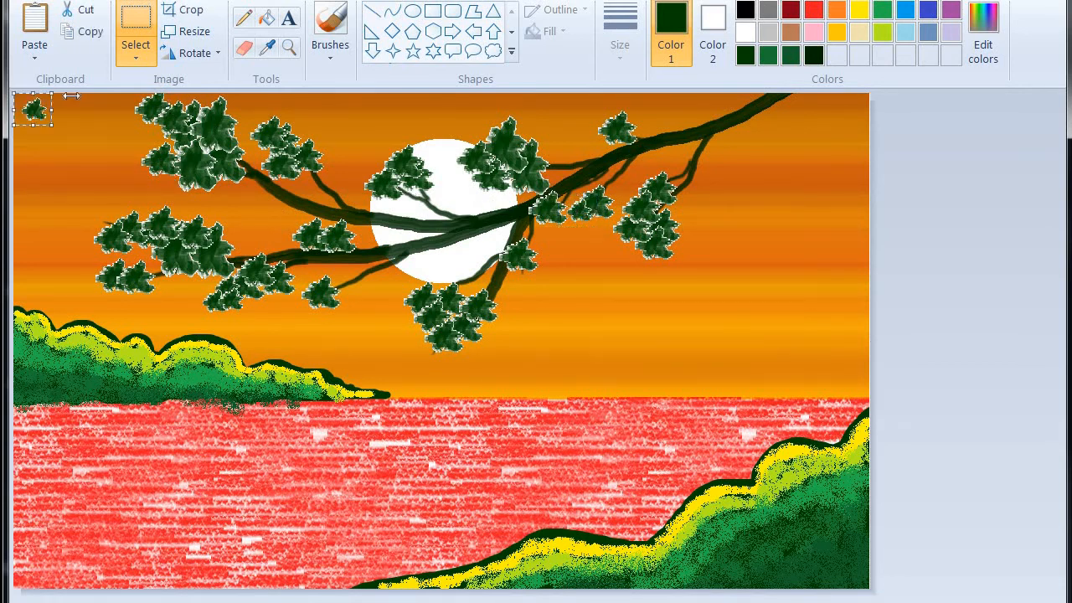
left_click_drag(33, 107, 586, 210)
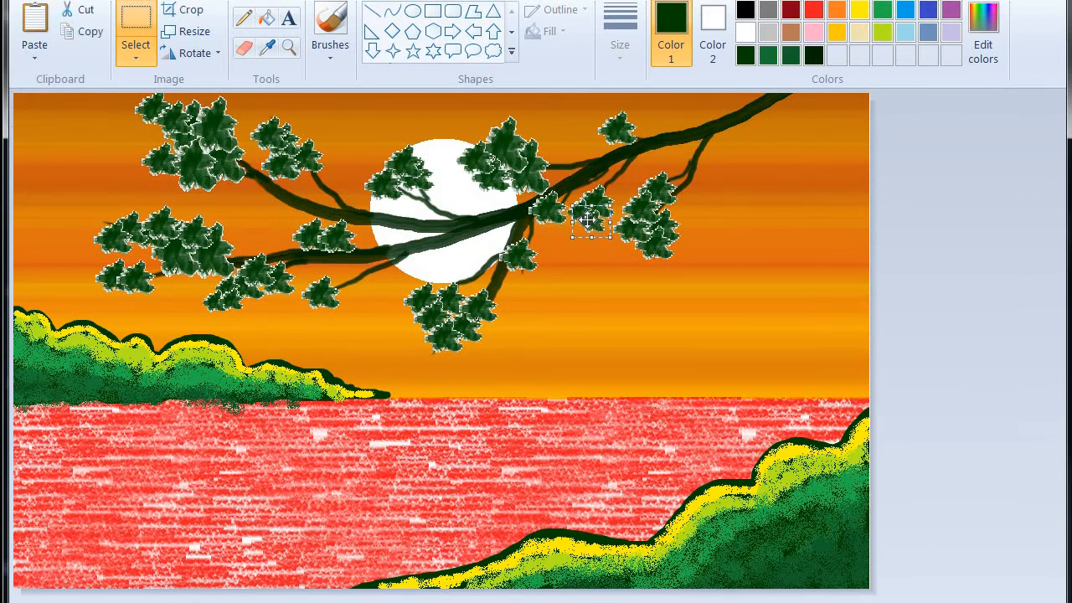
Add one small leaf inside the far-right leaf group and another at the upper left of the forked twig's group by the sun
key("ctrl+v")
left_click_drag(35, 110, 660, 201)
key("ctrl+v")
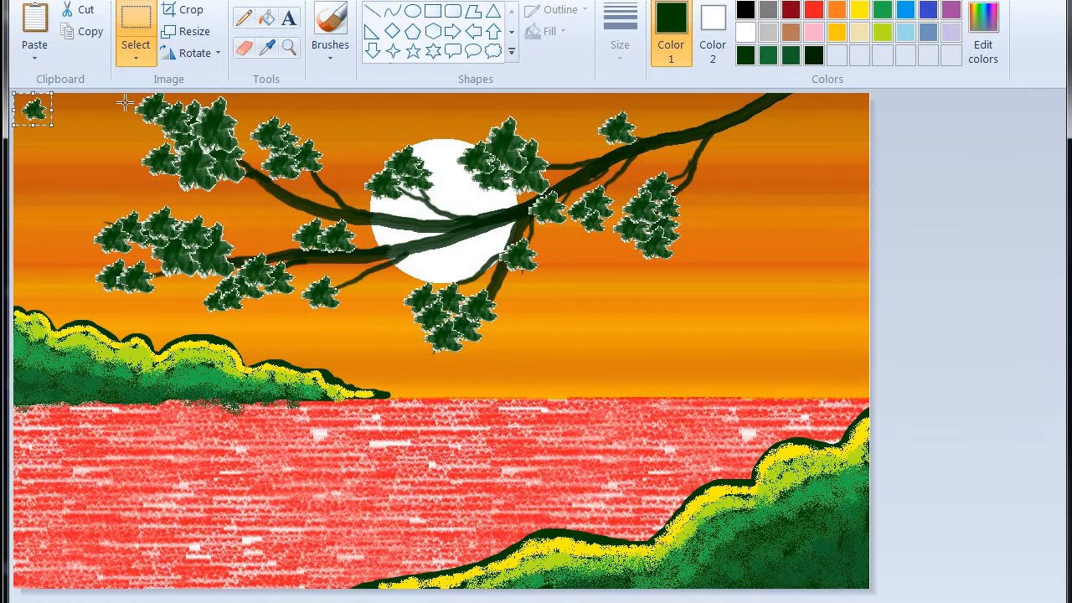
left_click_drag(35, 109, 382, 162)
Place three small falling leaves below the hanging central cluster, two above the horizon and one over the red water
key("ctrl+v")
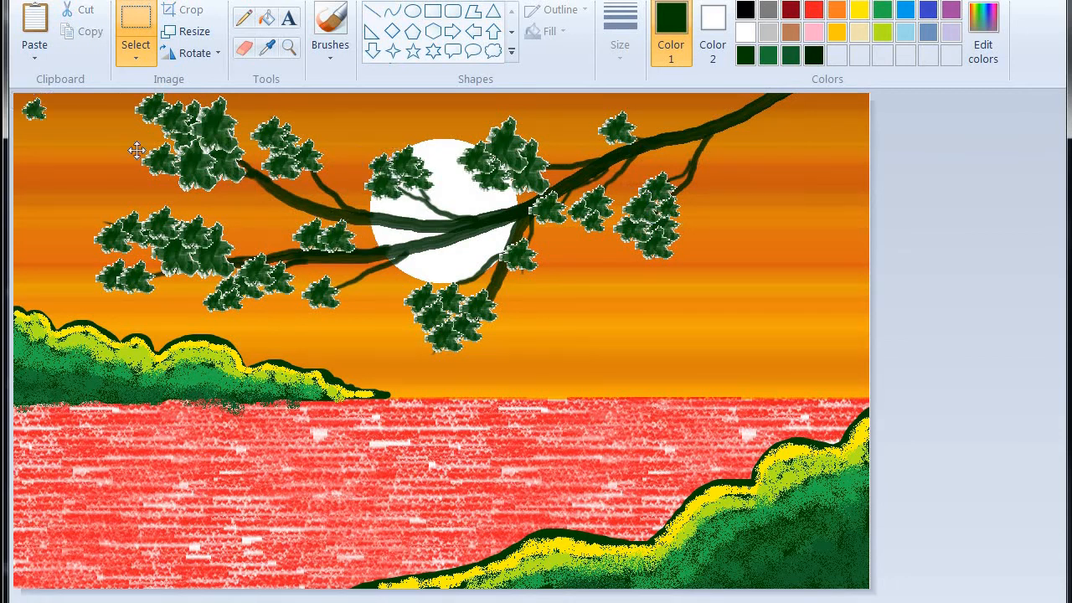
left_click_drag(34, 109, 424, 389)
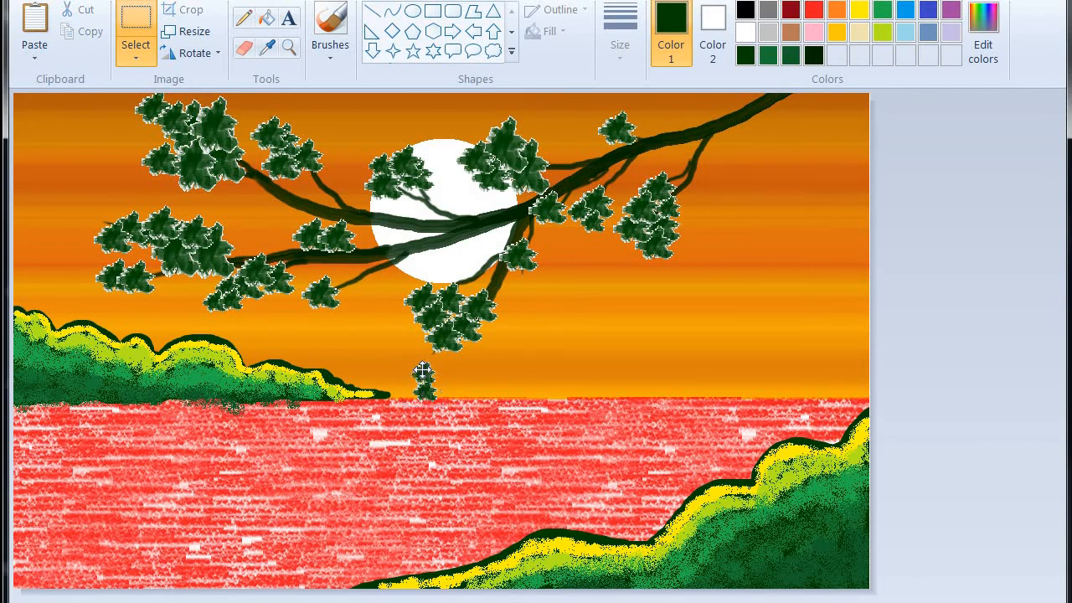
left_click(417, 353)
left_click_drag(417, 353, 416, 360)
key("ctrl+v")
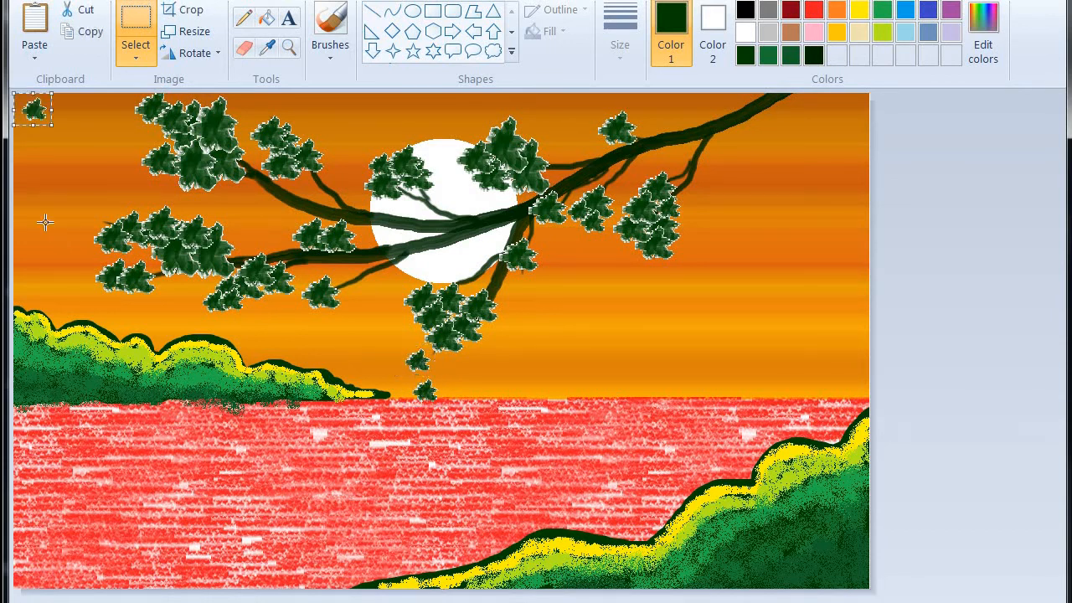
left_click_drag(33, 108, 430, 455)
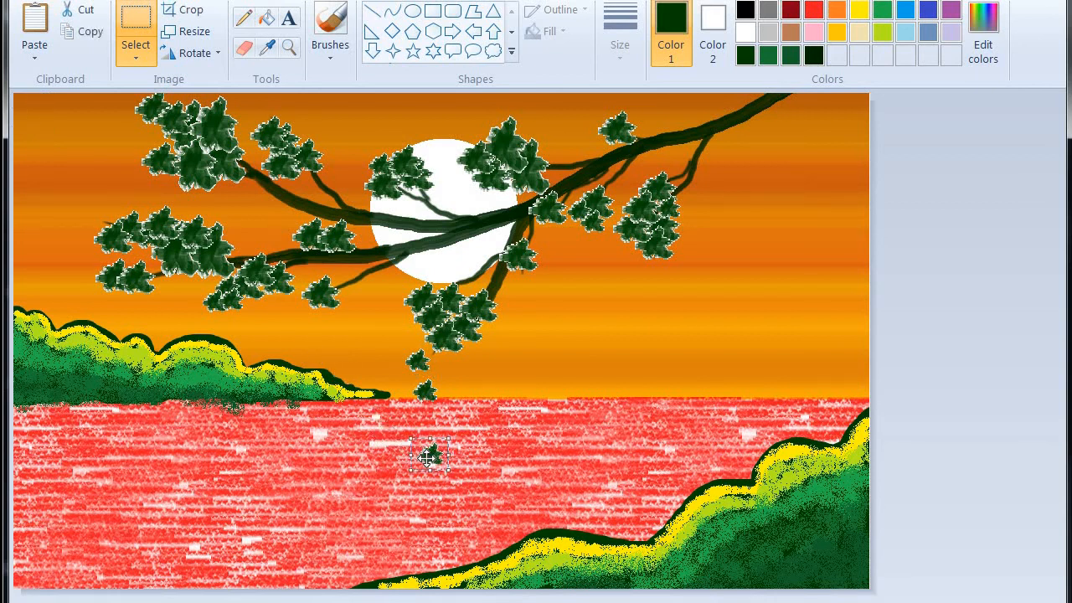
Try two more small falling leaves, one right of the hanging central cluster and one near the waterline
key("ctrl+v")
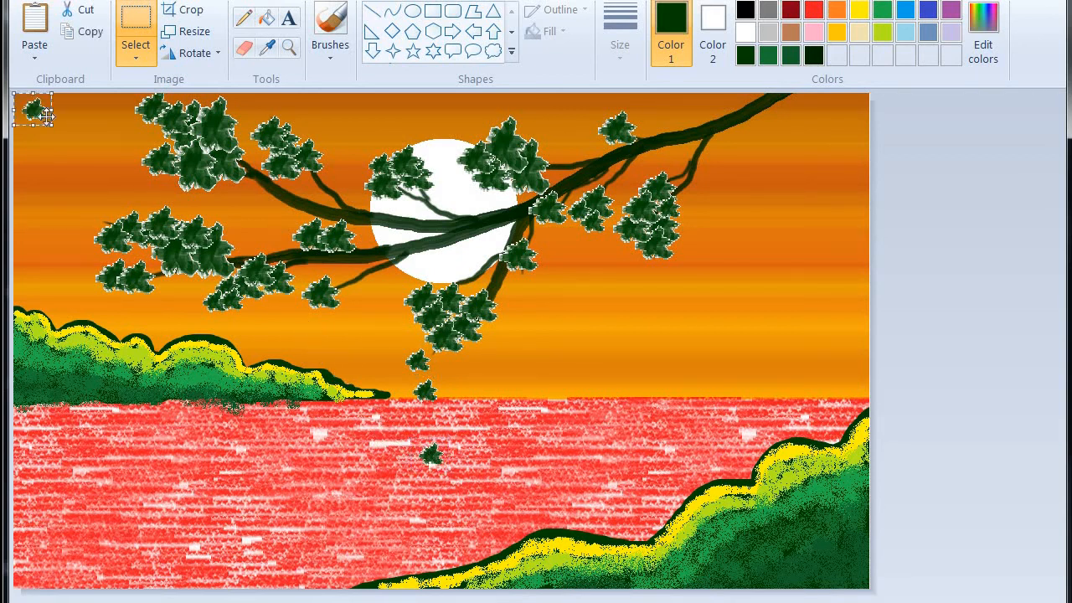
left_click_drag(33, 109, 500, 337)
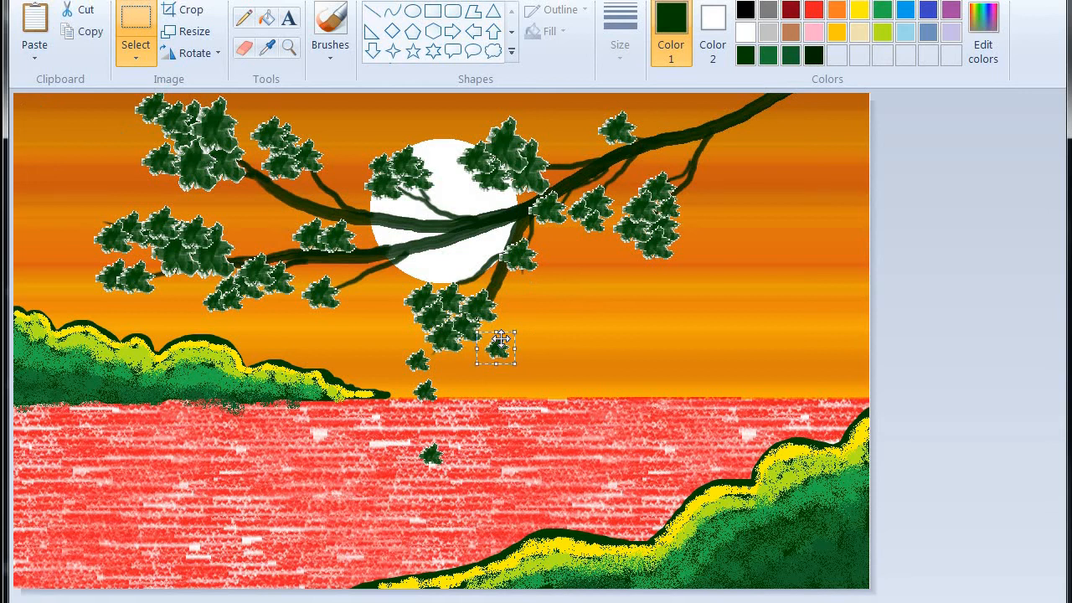
key("ctrl+v")
left_click_drag(33, 109, 469, 408)
Undo the last two falling leaves, right of the central cluster and near the waterline
key("ctrl+z")
key("ctrl+z")
key("ctrl+z")
key("ctrl+z")
key("ctrl+z")
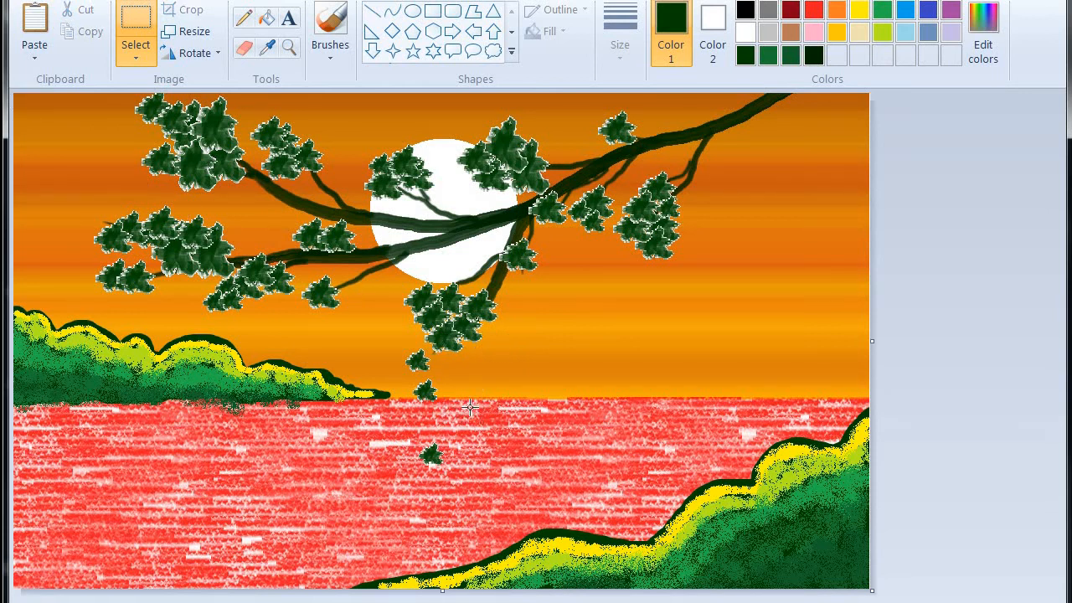